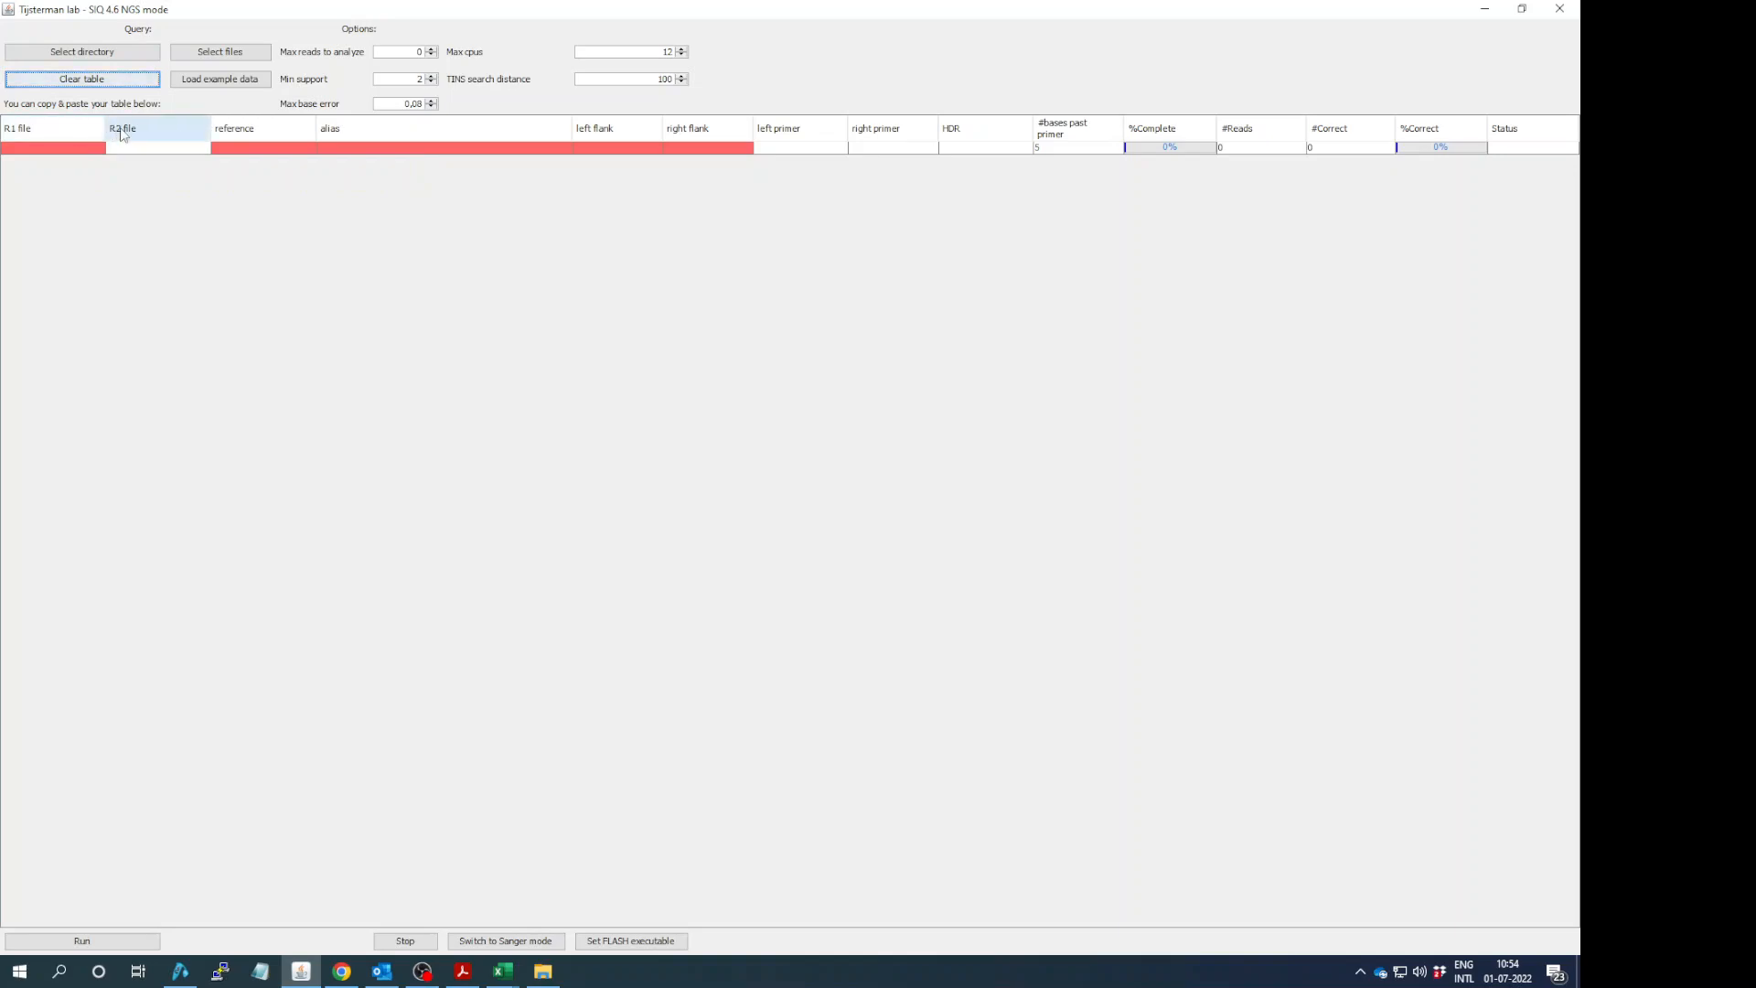
Step: Shrink the SIQ window and bring the HPRT-exon3.fa sequence in SnapGene and the SIQ folder in File Explorer into view alongside it
{"action": "mouse_move", "coordinate": [146, 134]}
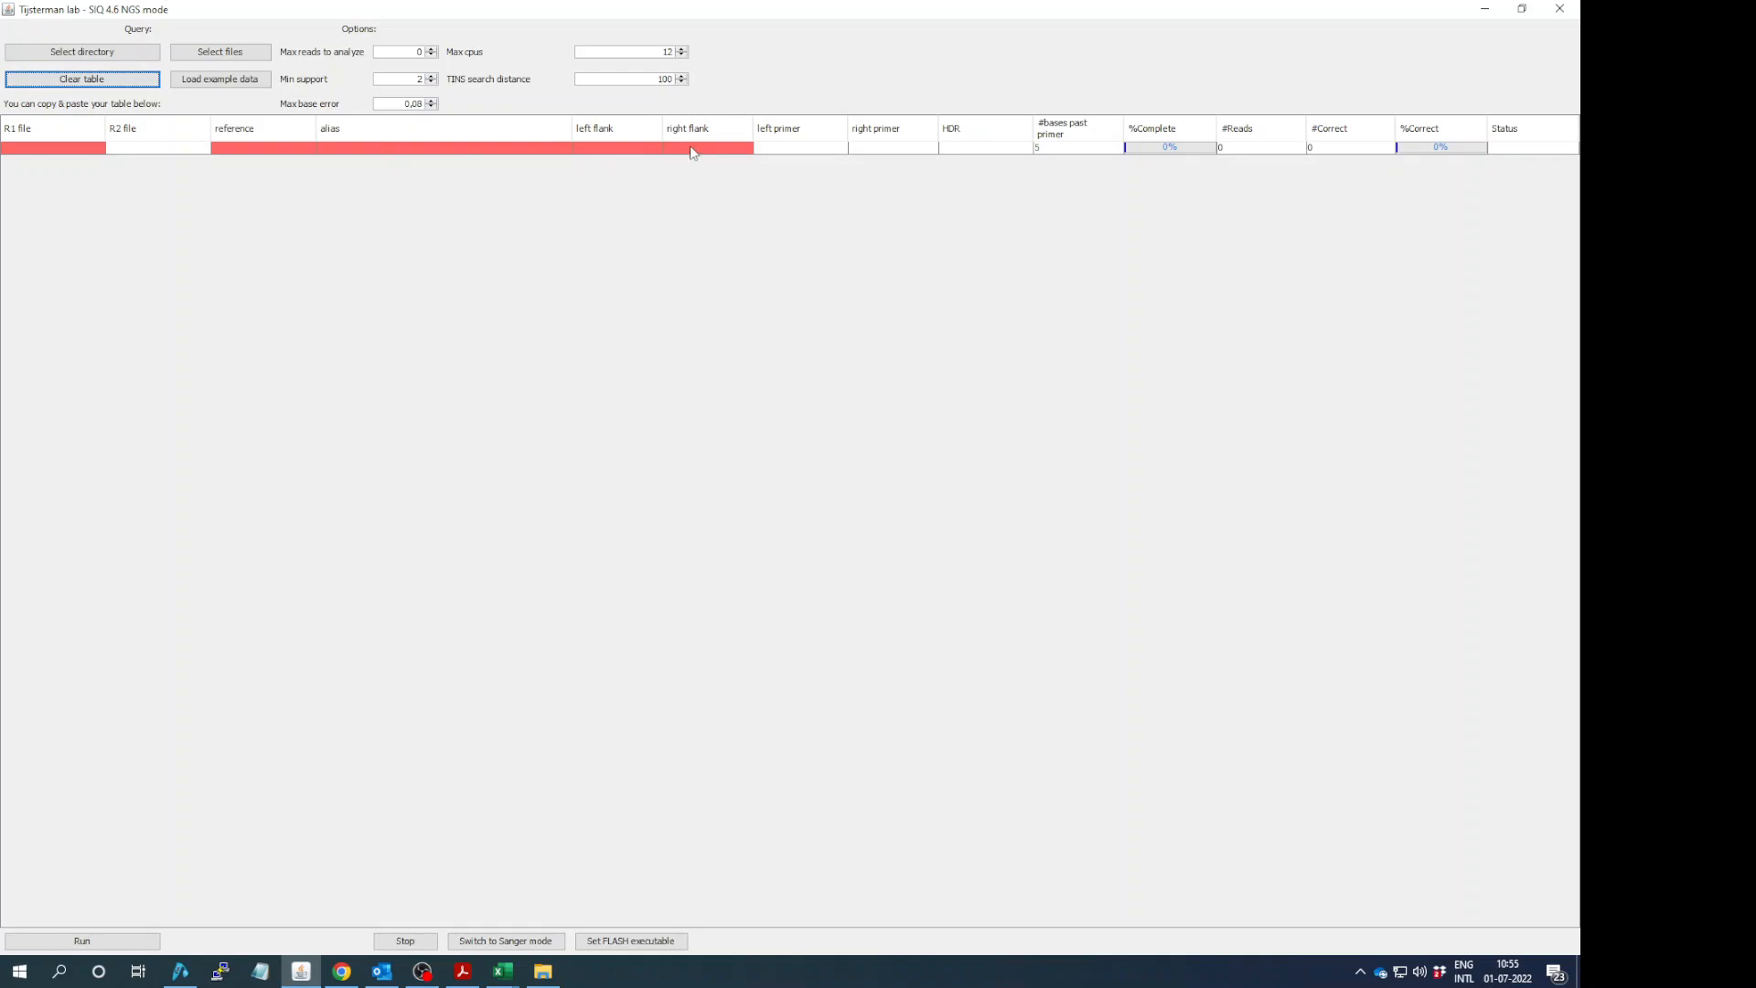
{"action": "left_click", "coordinate": [463, 971]}
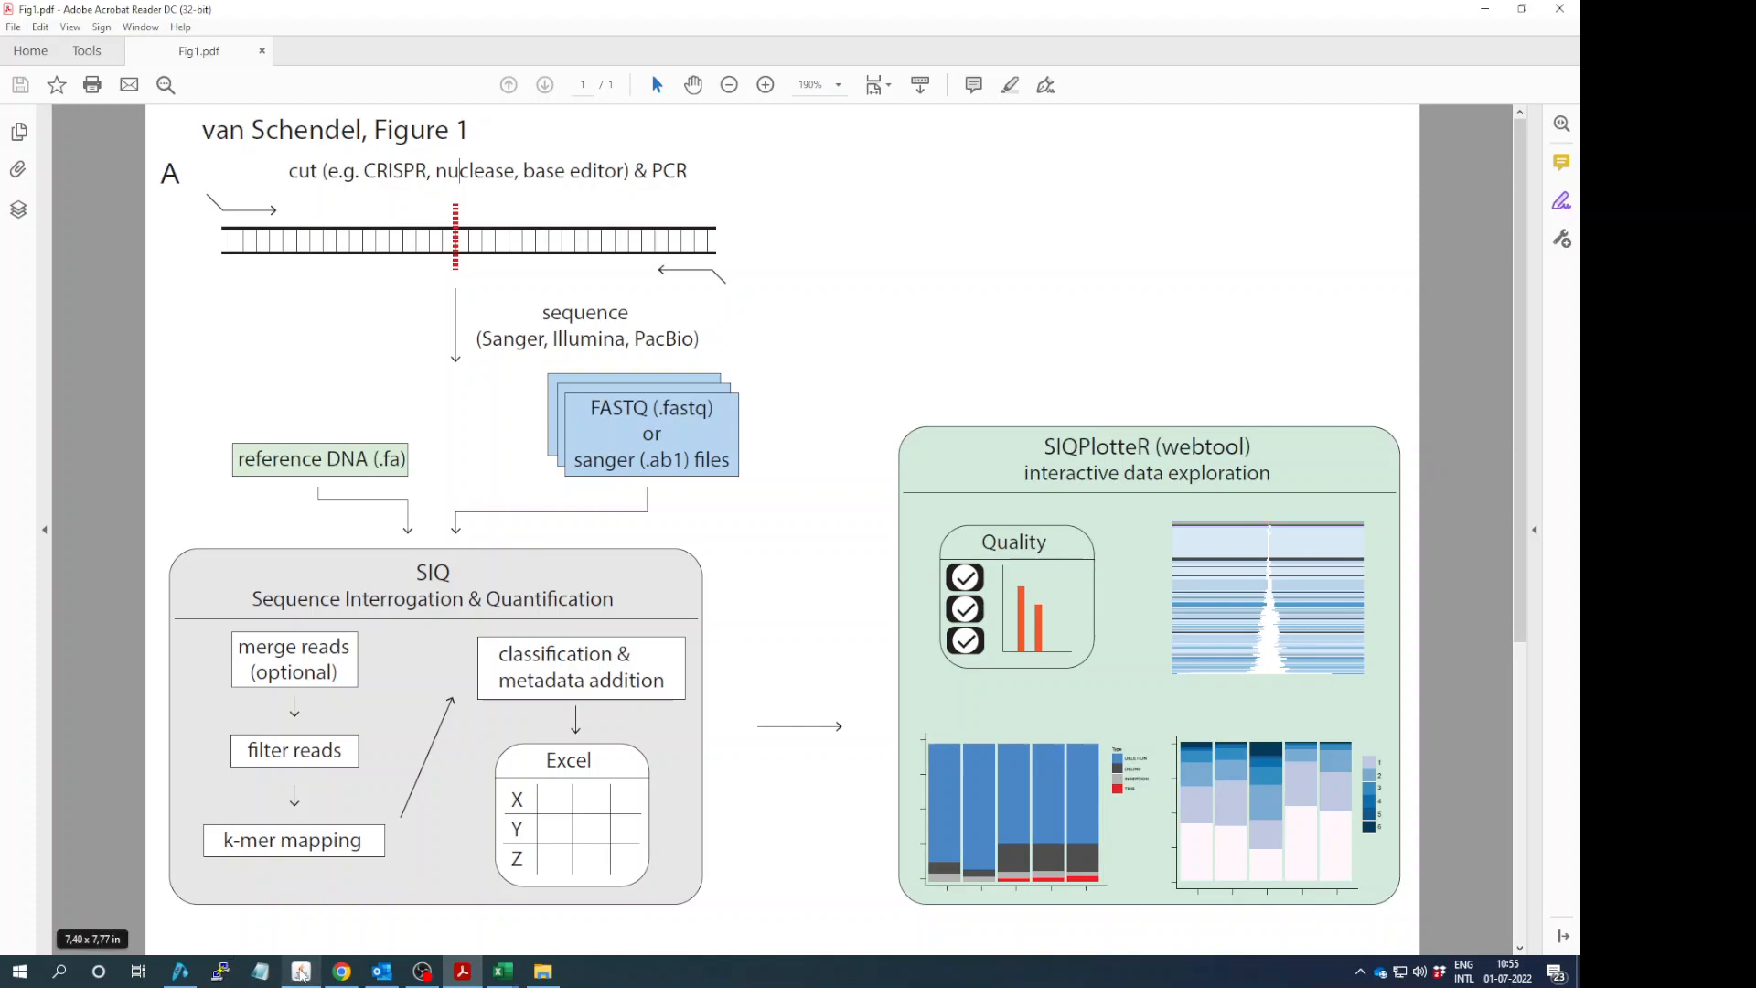
{"action": "left_click", "coordinate": [303, 970]}
{"action": "left_click", "coordinate": [1522, 8]}
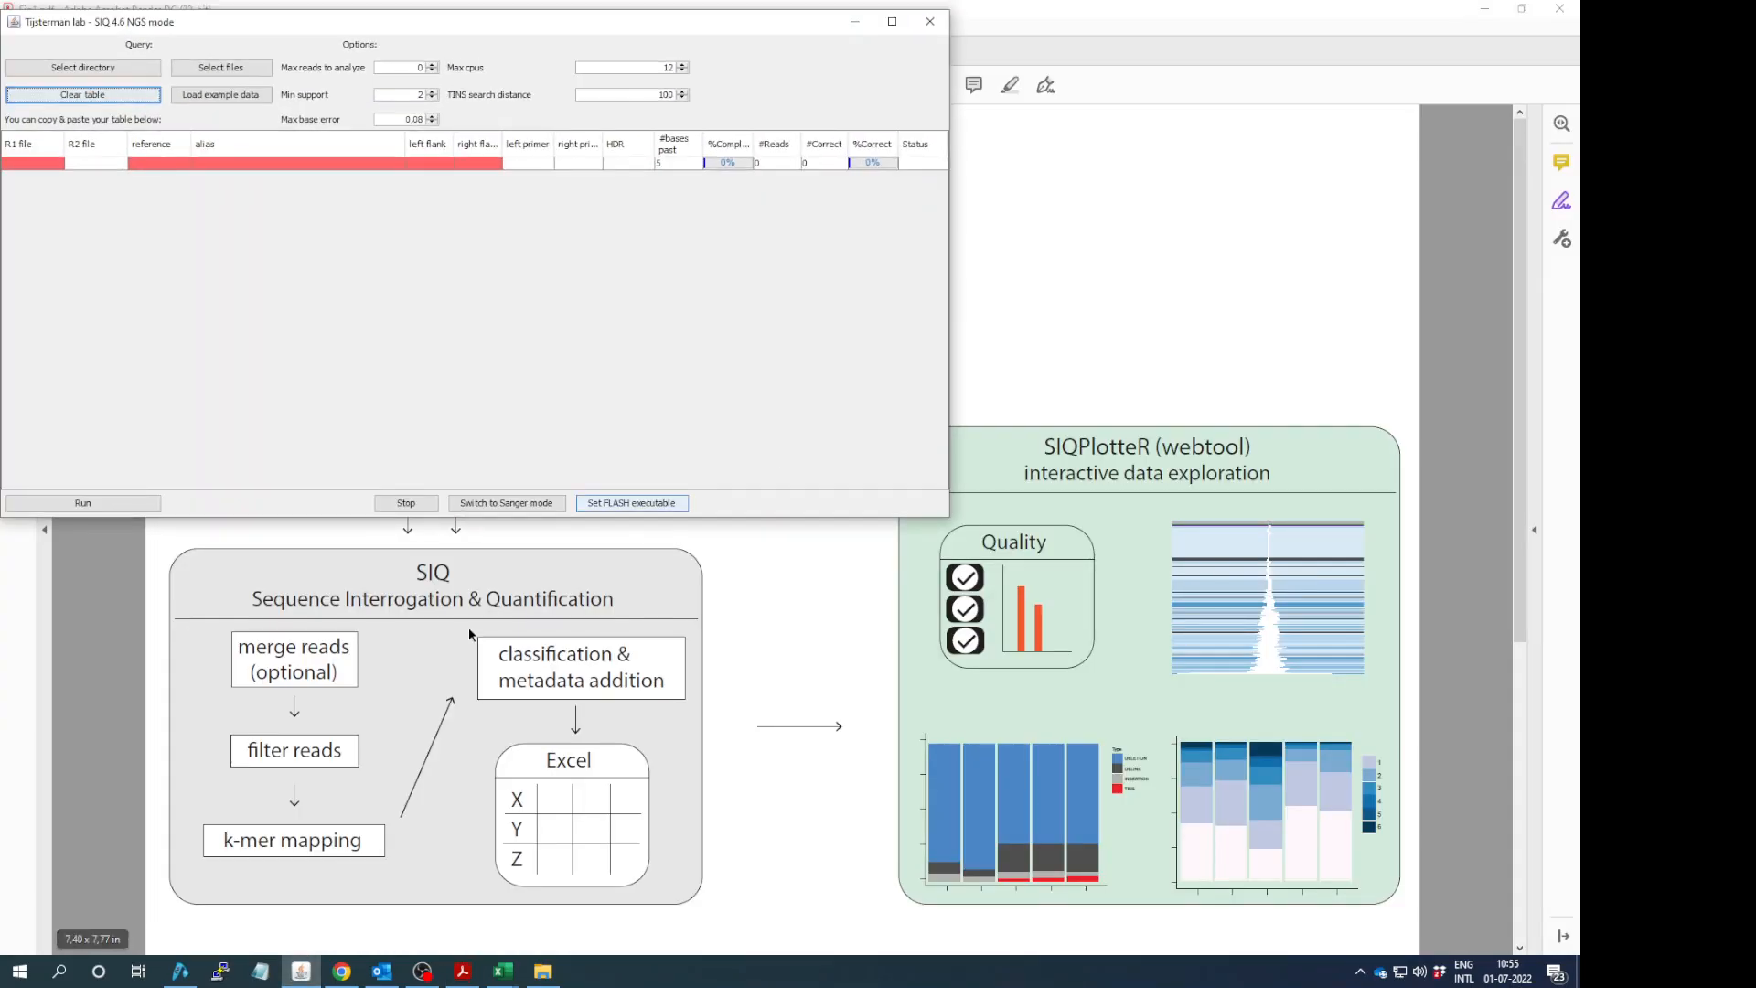
{"action": "left_click", "coordinate": [187, 973]}
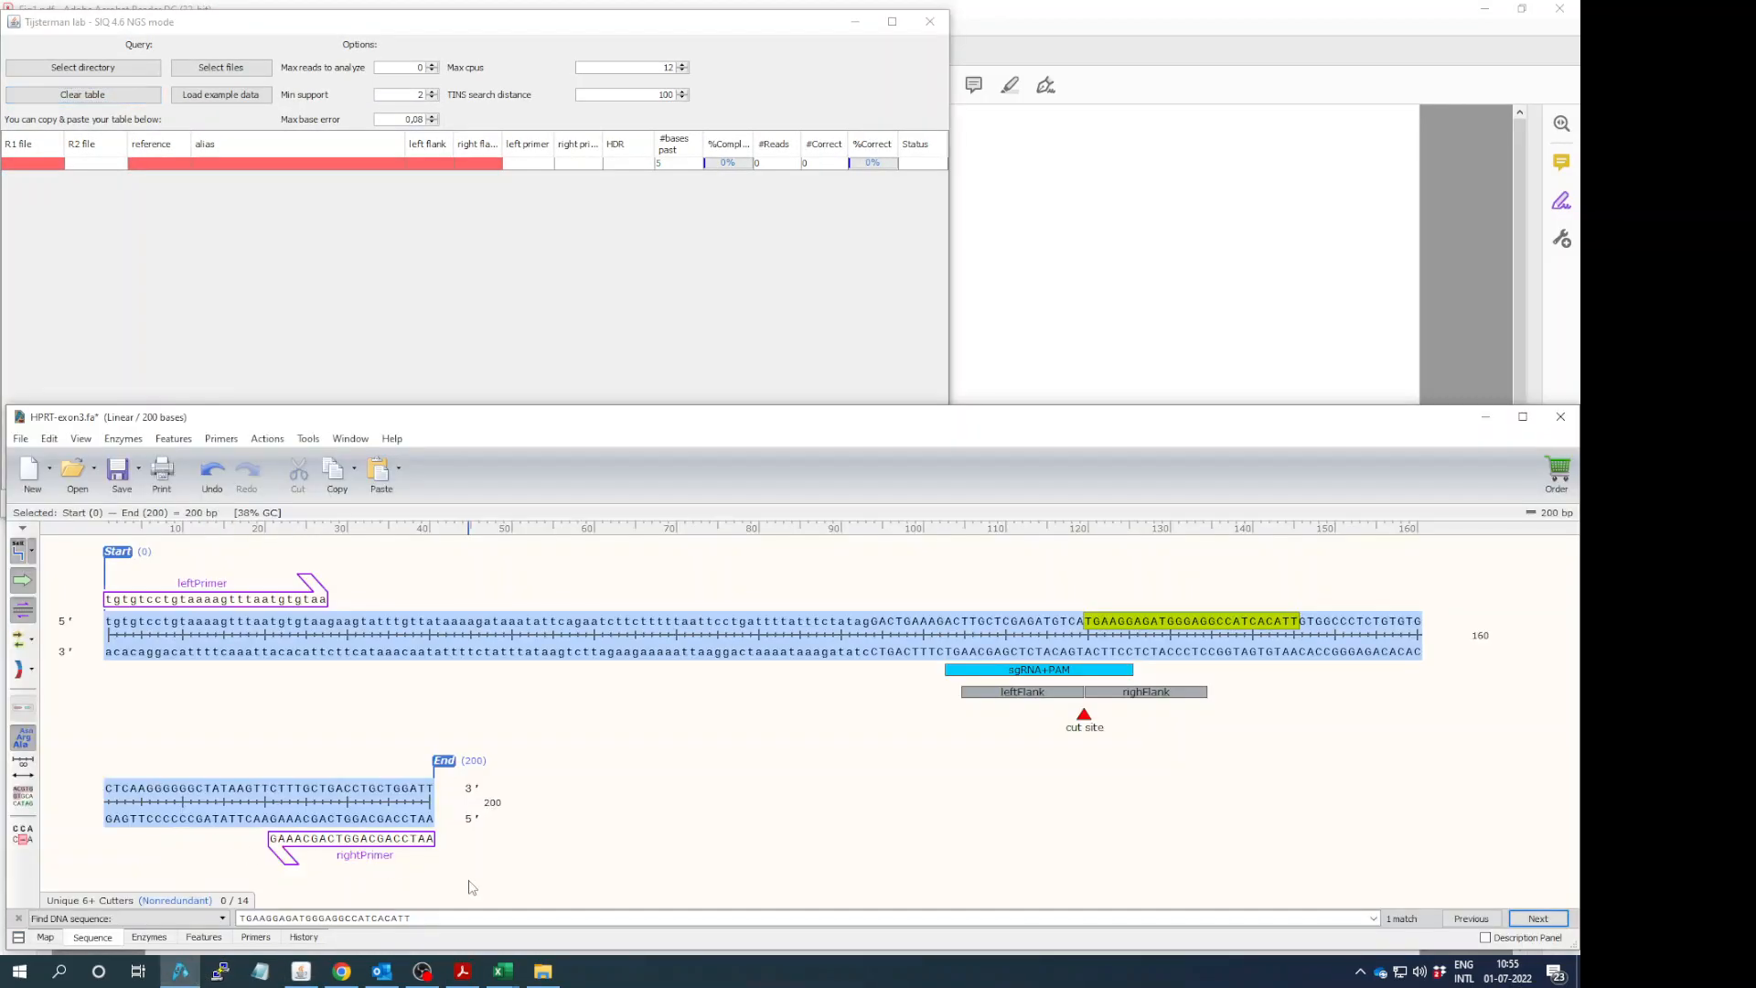
{"action": "left_click", "coordinate": [543, 974]}
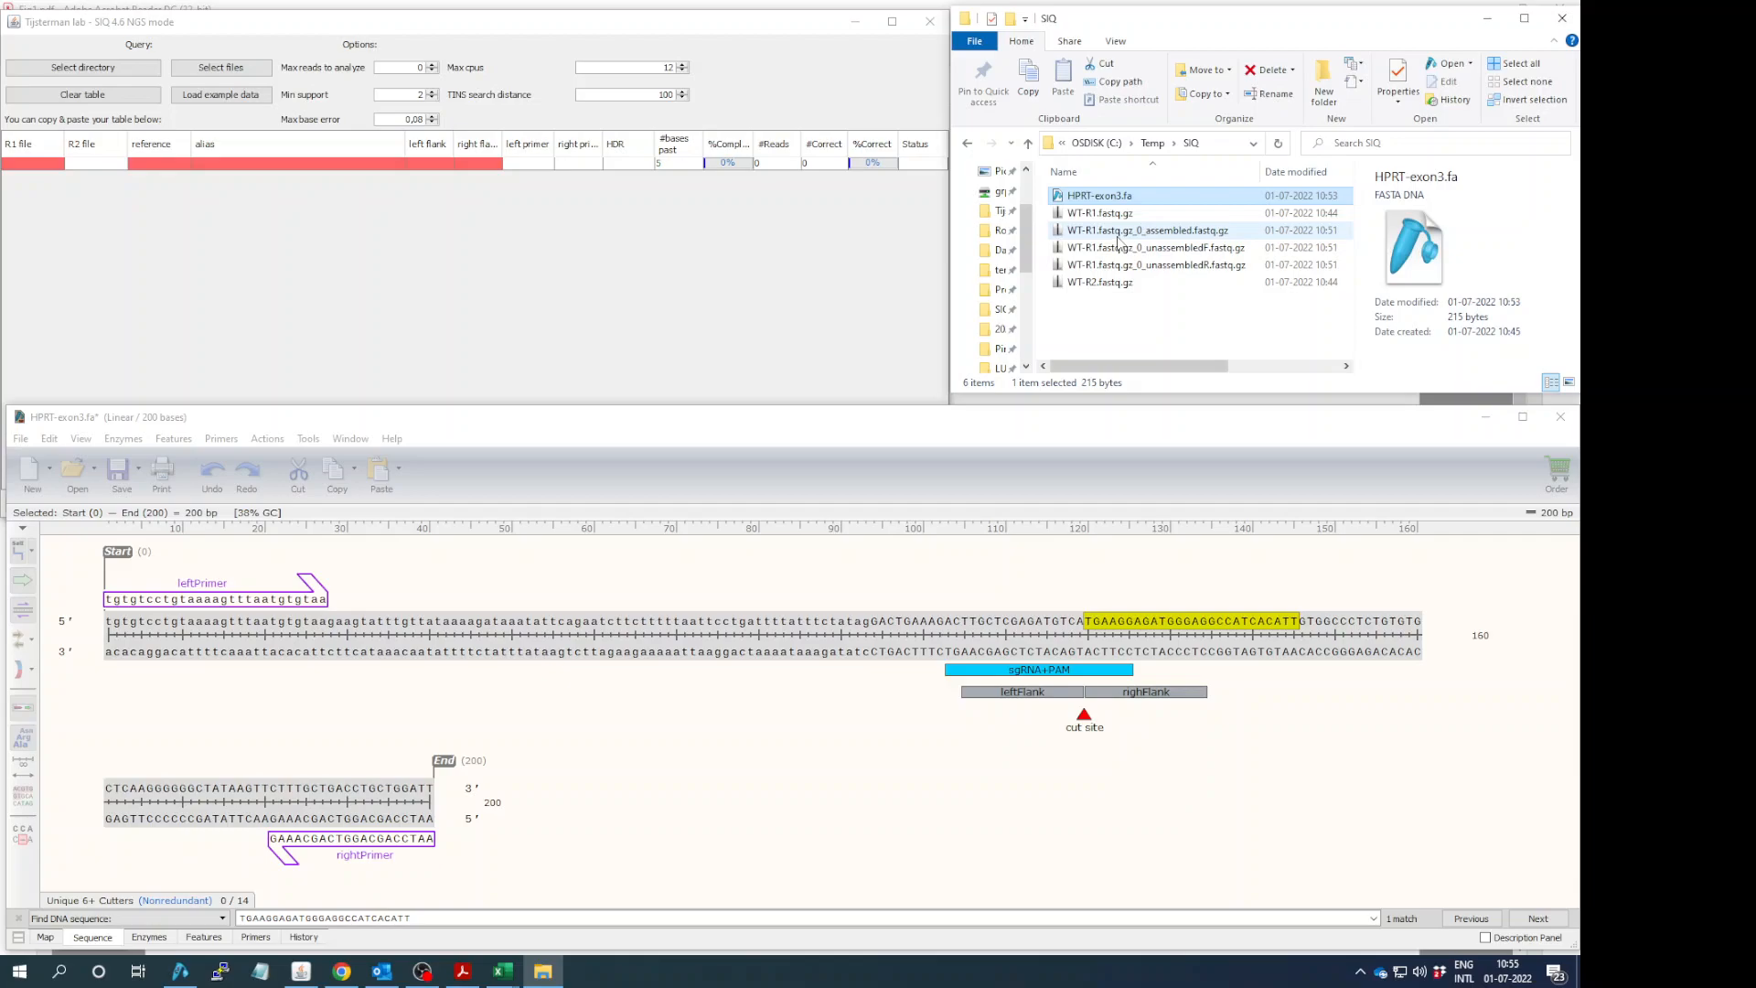
Step: Delete the assembled, unassembledF and unassembledR WT-R1.fastq.gz_0 files from the SIQ folder
{"action": "left_click", "coordinate": [1118, 231]}
{"action": "left_click", "coordinate": [1118, 264], "text": "shift"}
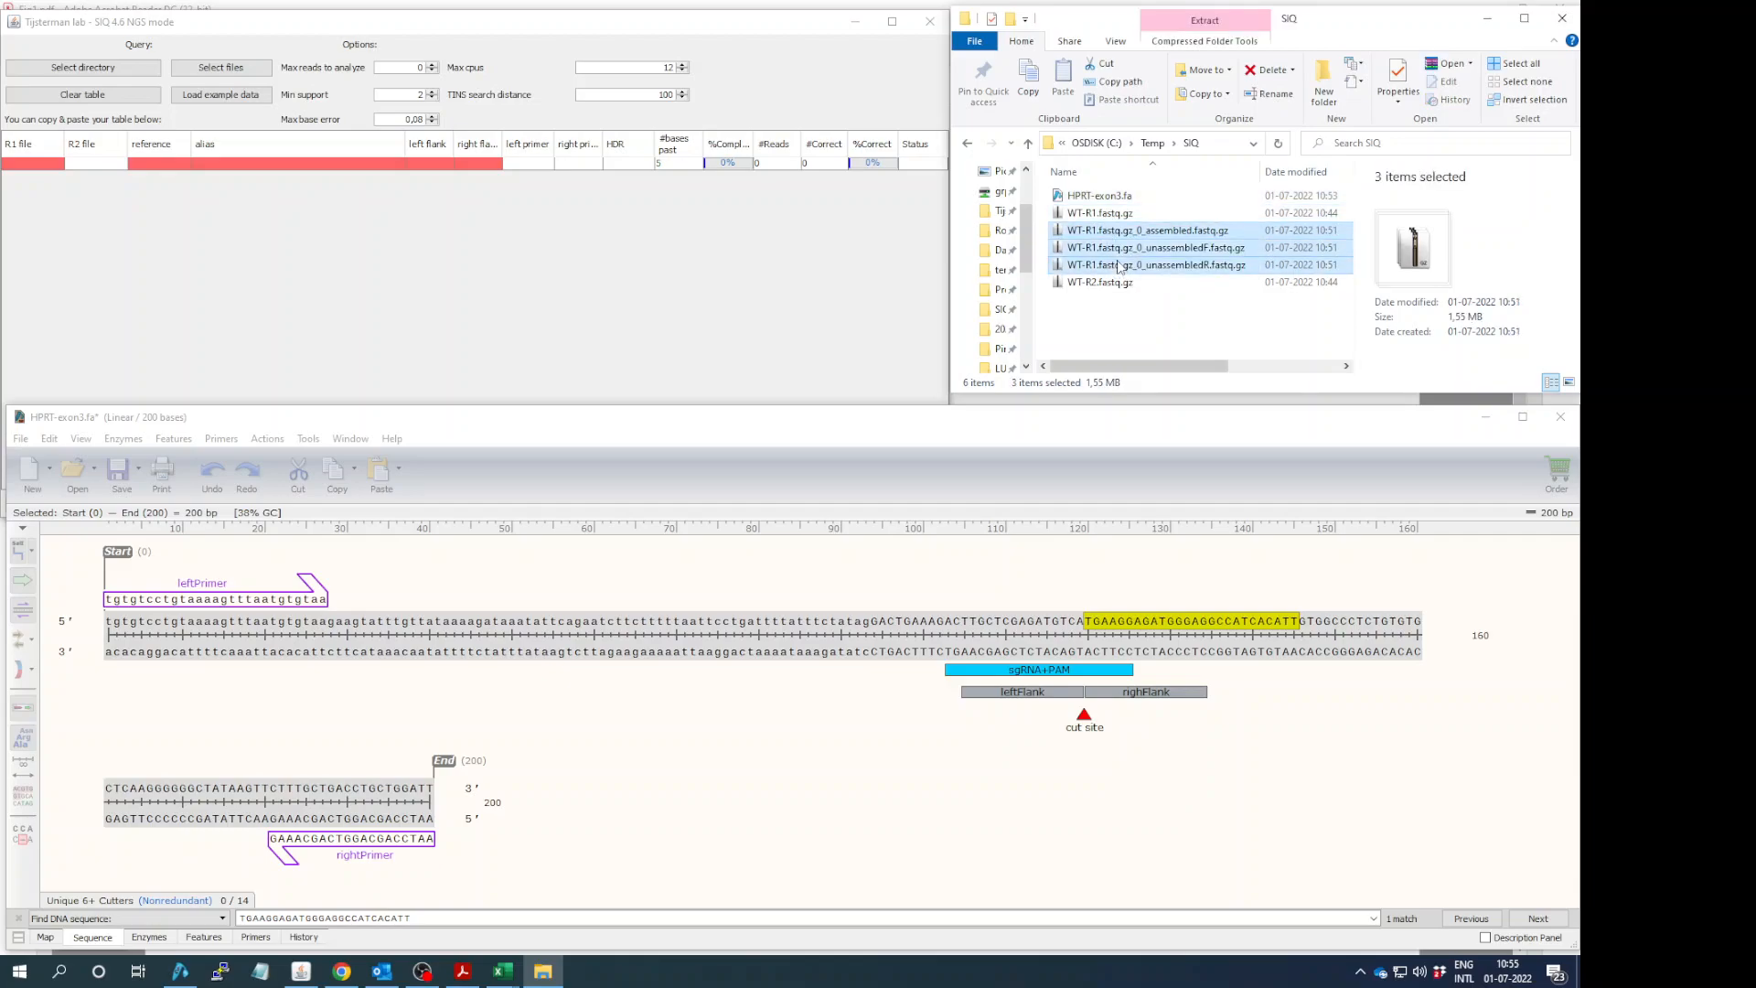
{"action": "key", "text": "Delete"}
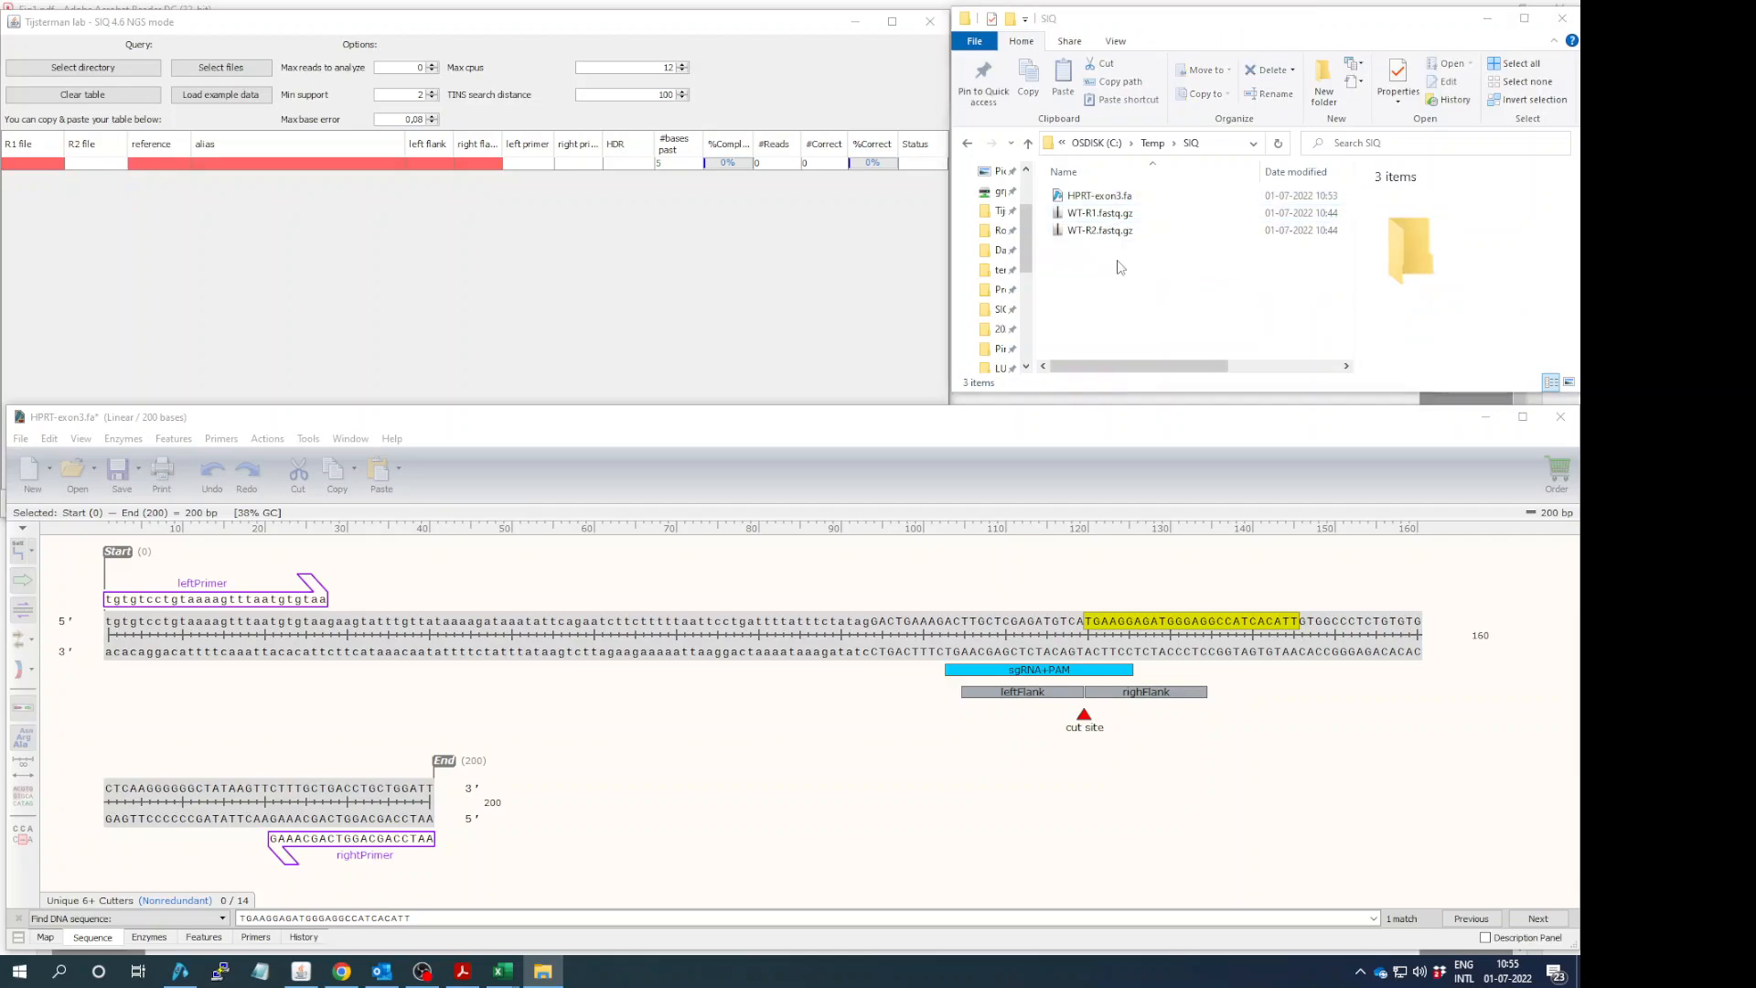
Step: Examine the sgRNA+PAM site, the PAM bases, the cut site and both flank features in the HPRT-exon3.fa sequence
{"action": "left_click", "coordinate": [784, 423]}
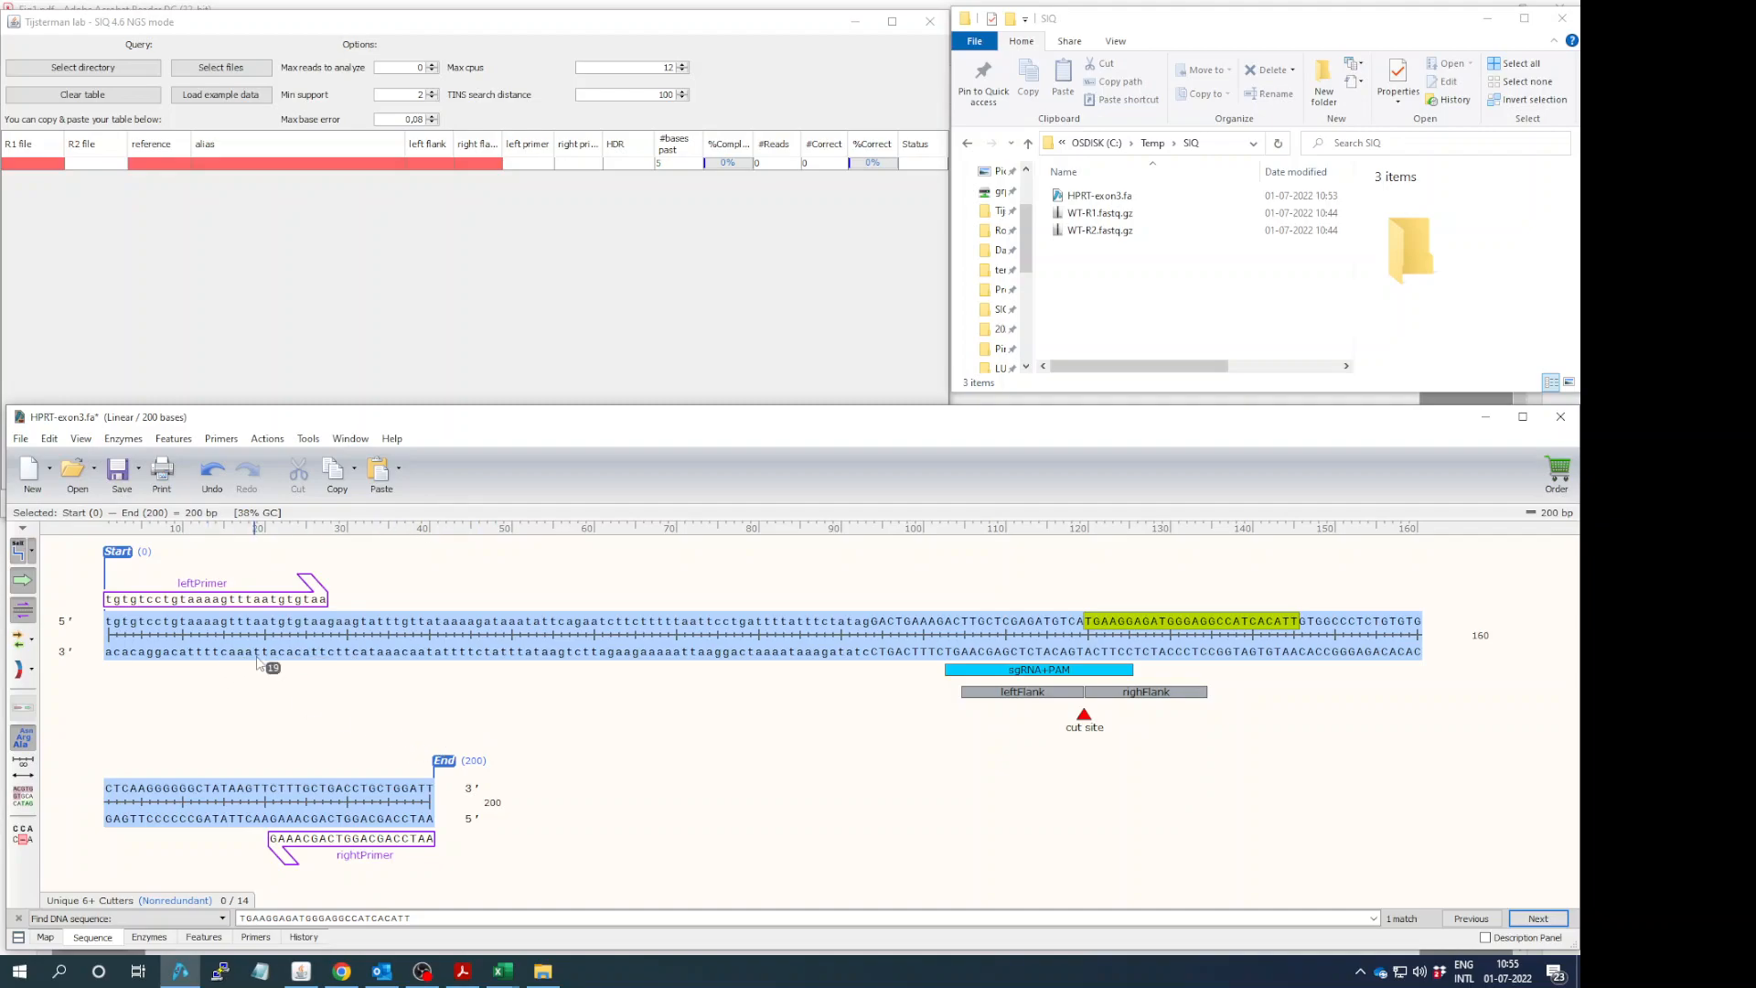
{"action": "left_click", "coordinate": [546, 709]}
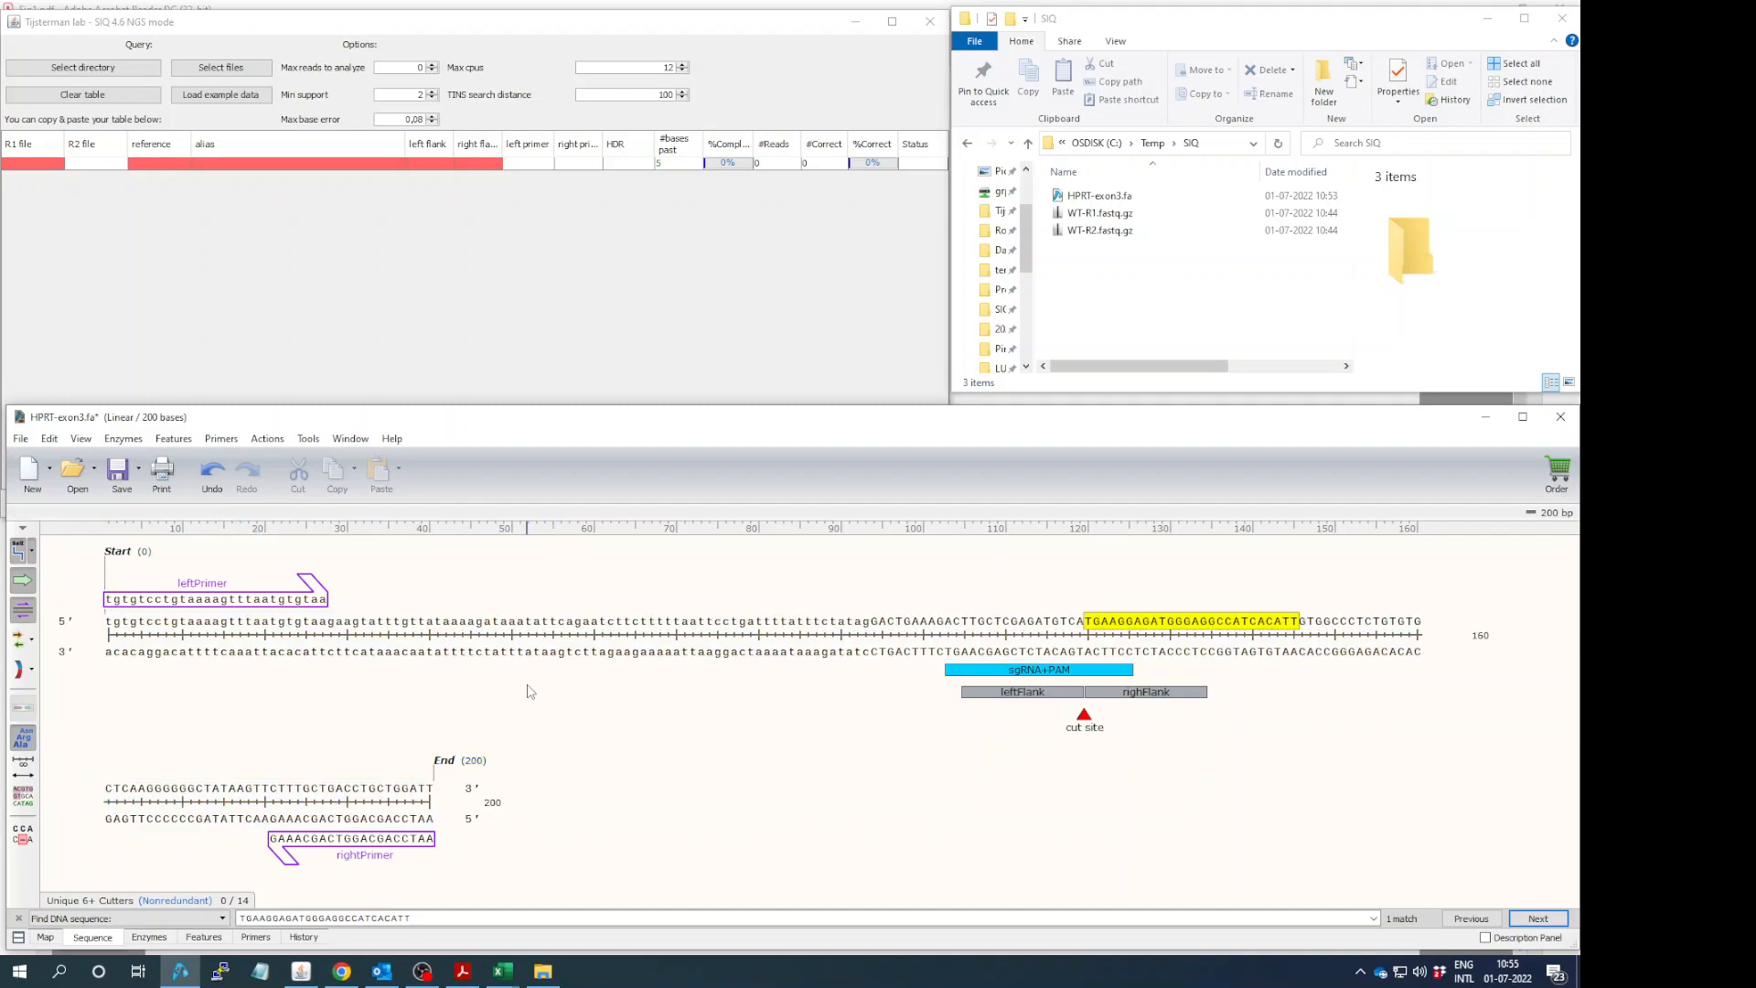
{"action": "left_click", "coordinate": [996, 677]}
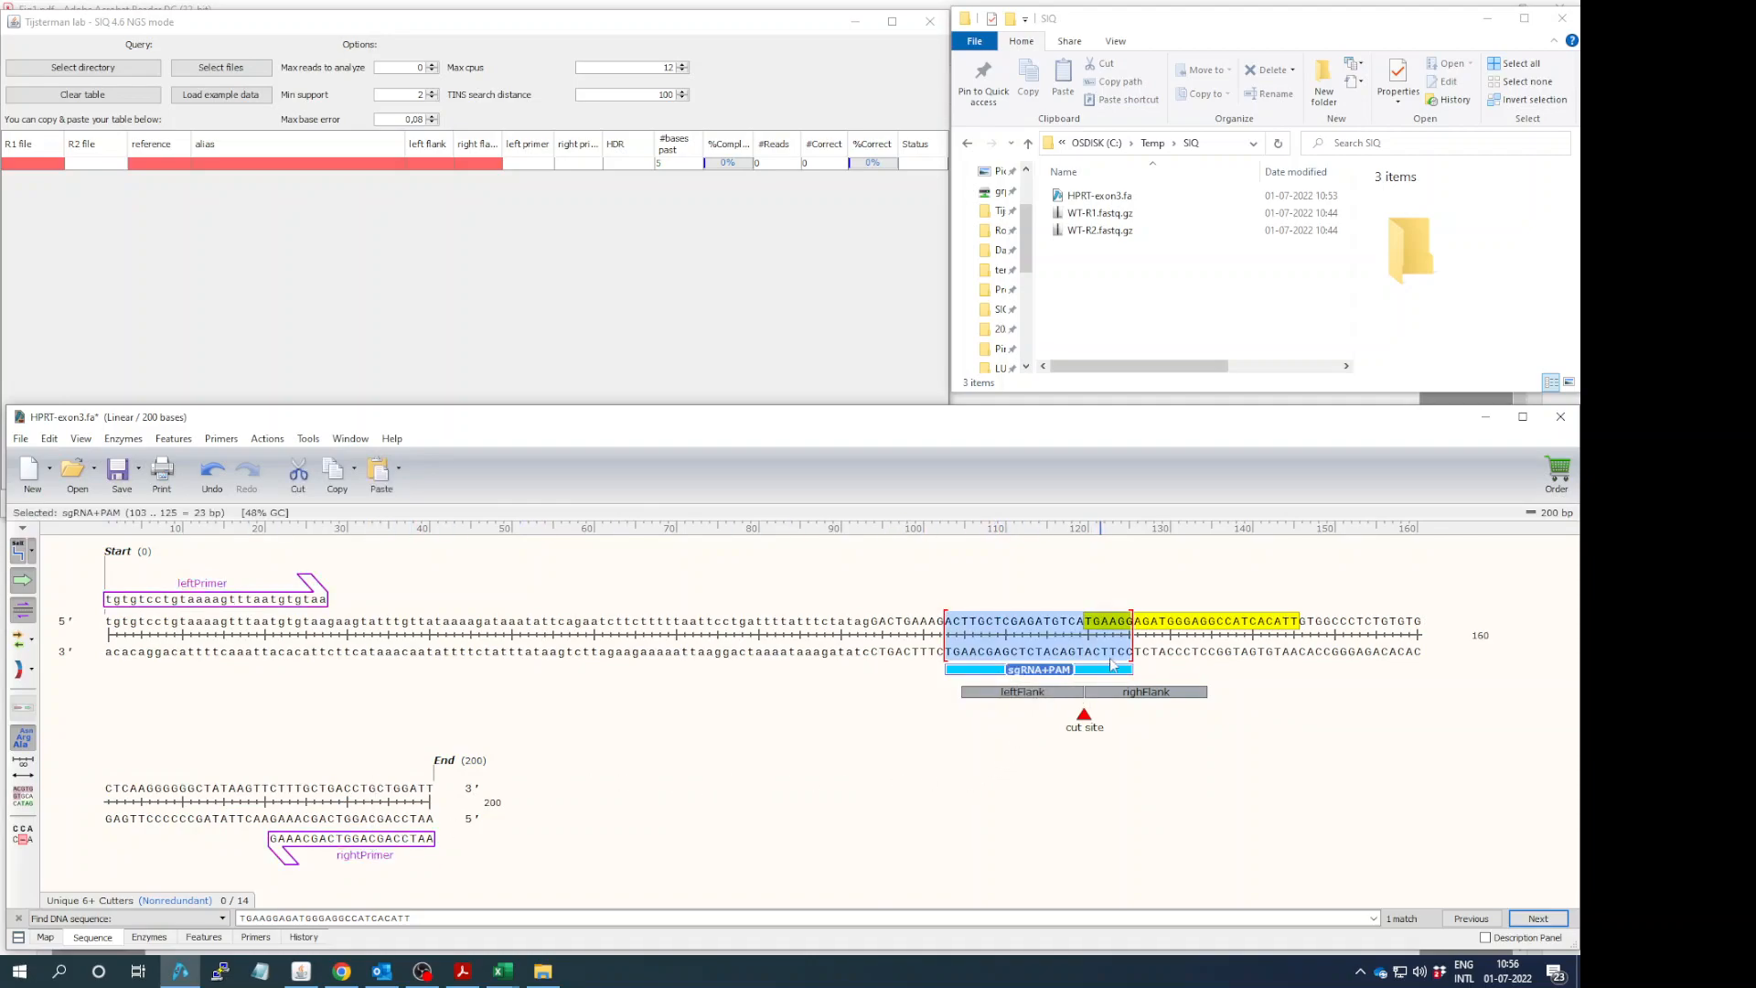
{"action": "left_click_drag", "start_coordinate": [1135, 622], "coordinate": [1108, 623]}
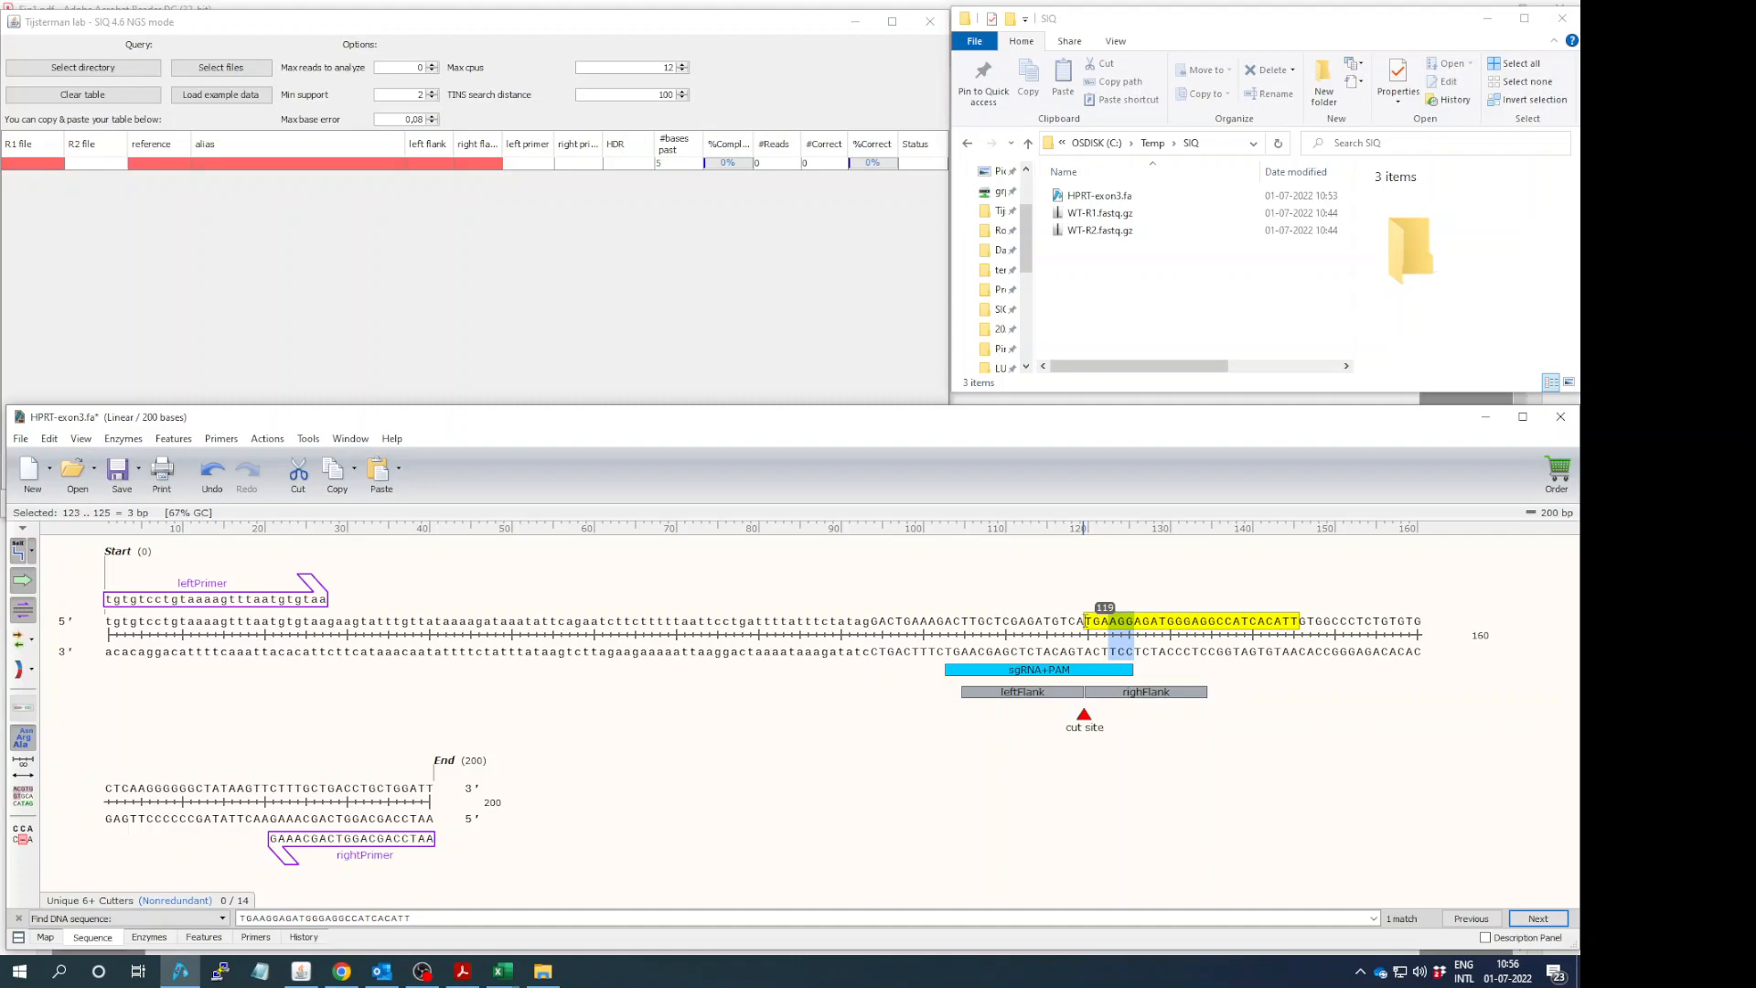
{"action": "left_click", "coordinate": [1085, 623]}
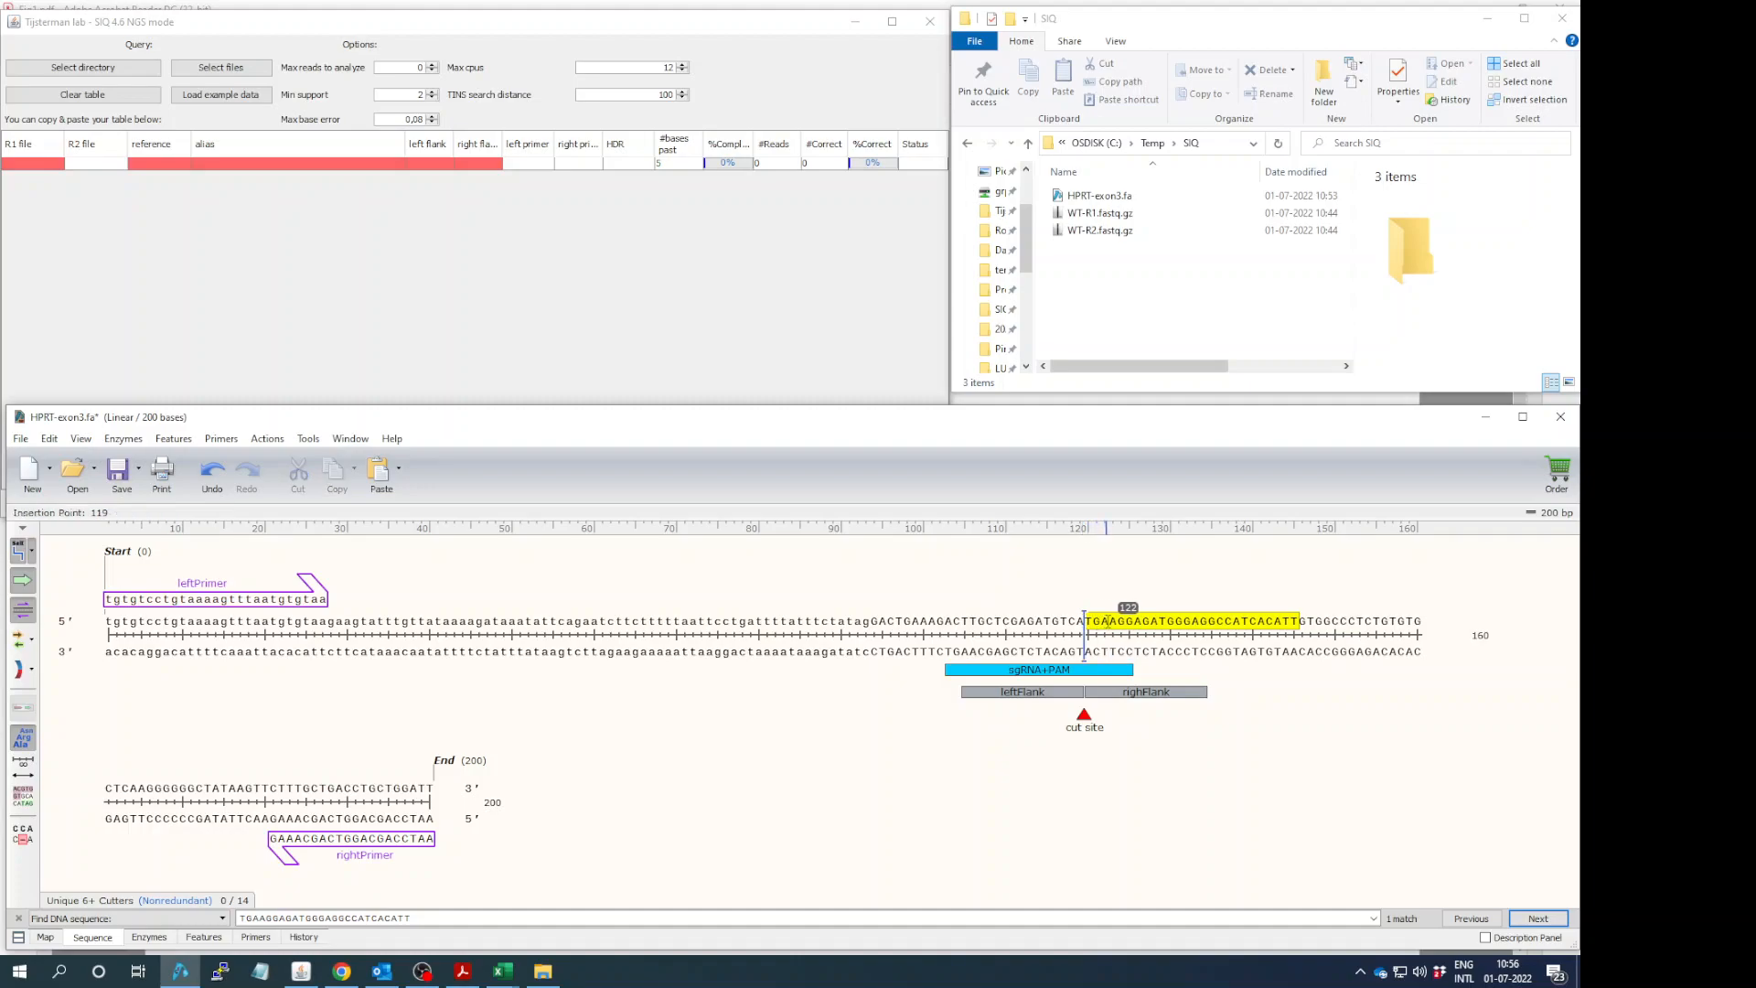
{"action": "left_click", "coordinate": [1043, 699]}
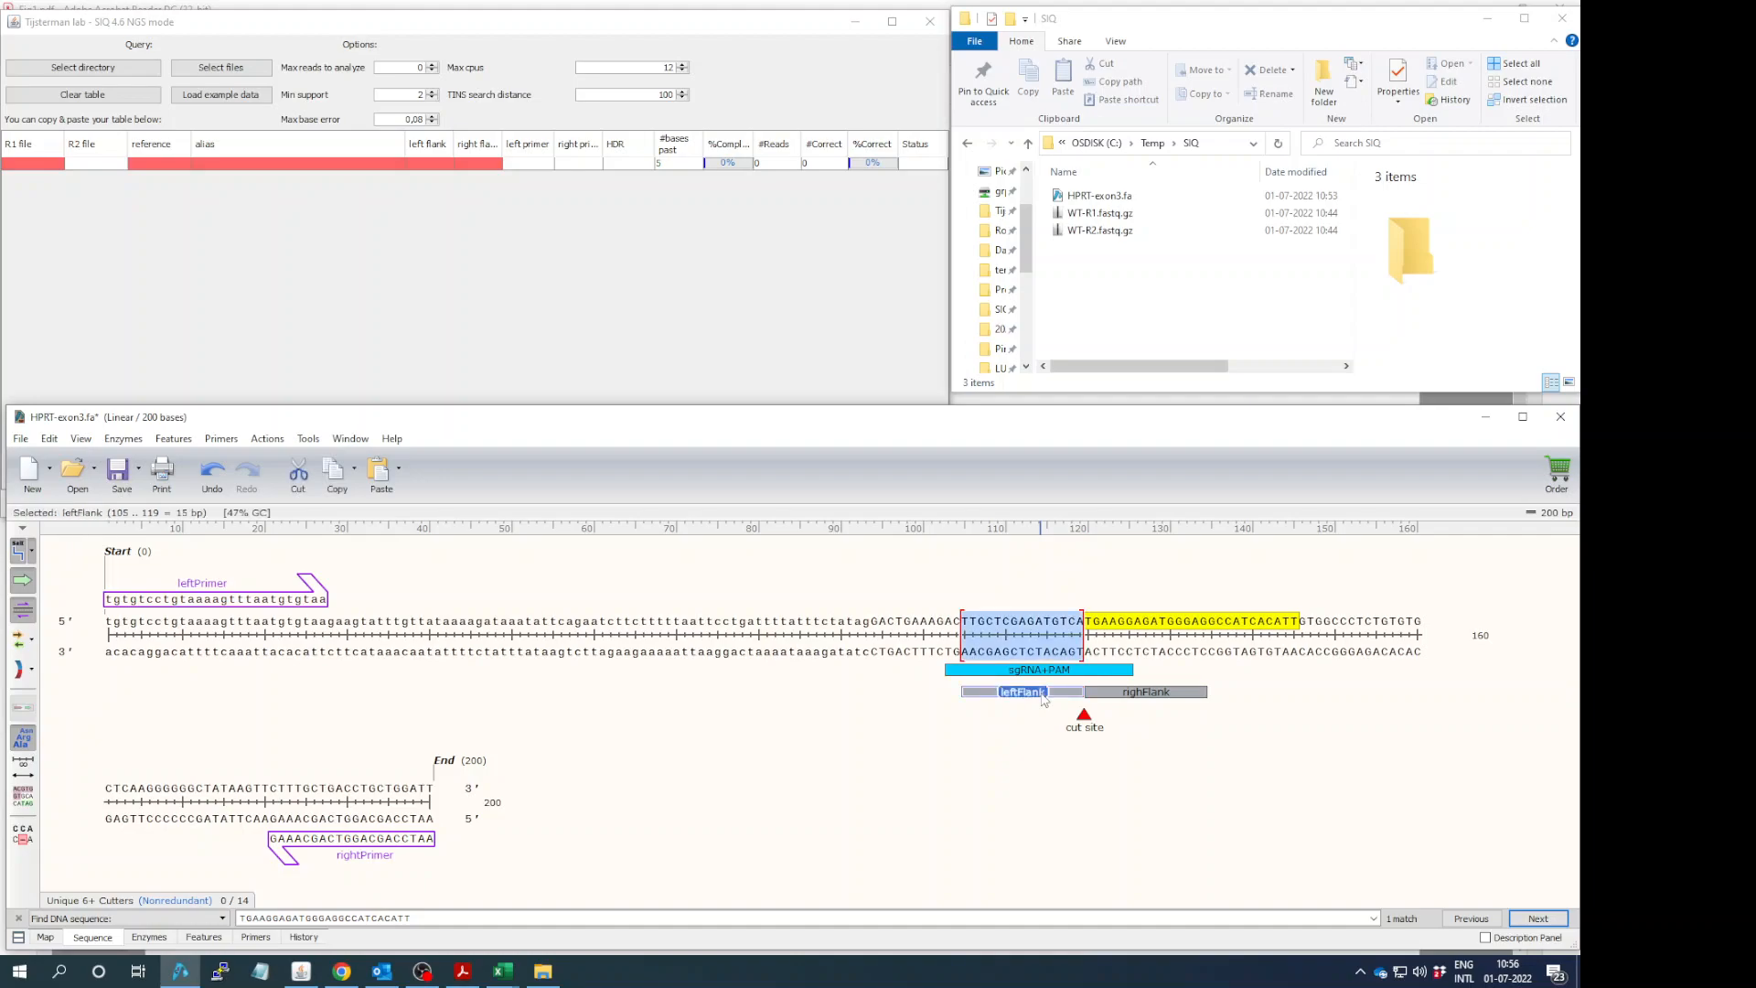
{"action": "left_click", "coordinate": [1100, 693]}
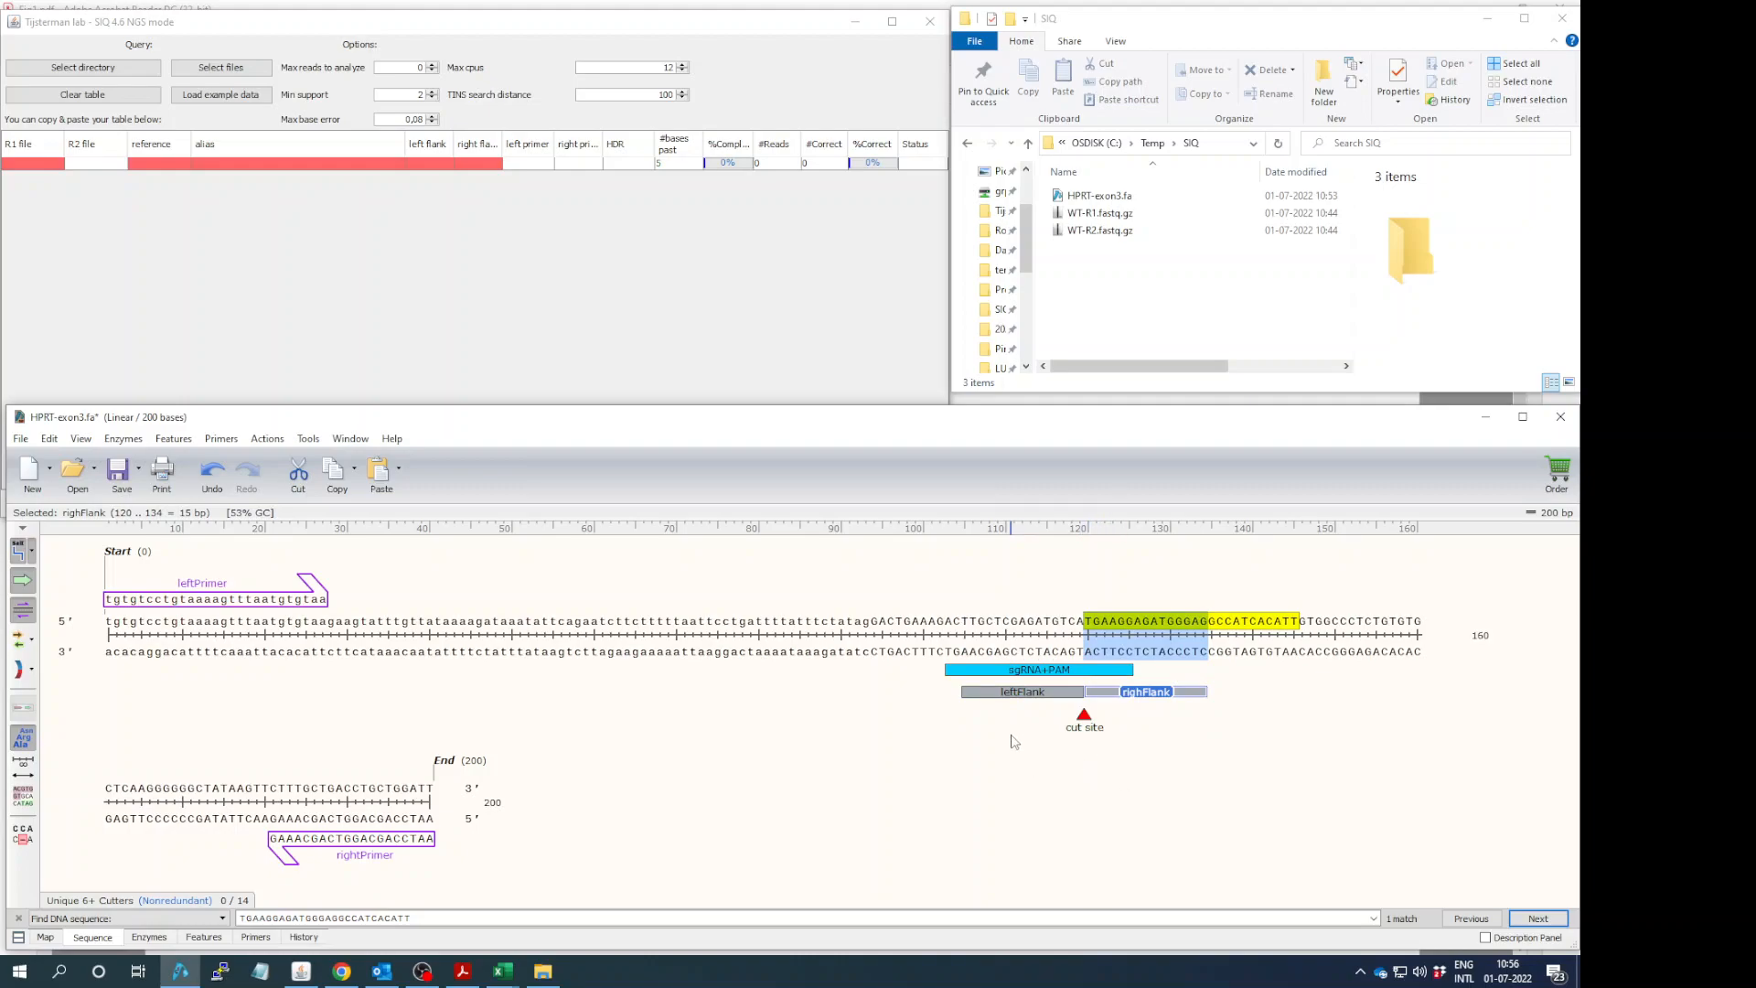
{"action": "mouse_move", "coordinate": [988, 675]}
Step: Assign WT-R1.fastq.gz as the R1 file and WT-R2.fastq.gz as the R2 file of the SIQ table row
{"action": "left_click", "coordinate": [1116, 293]}
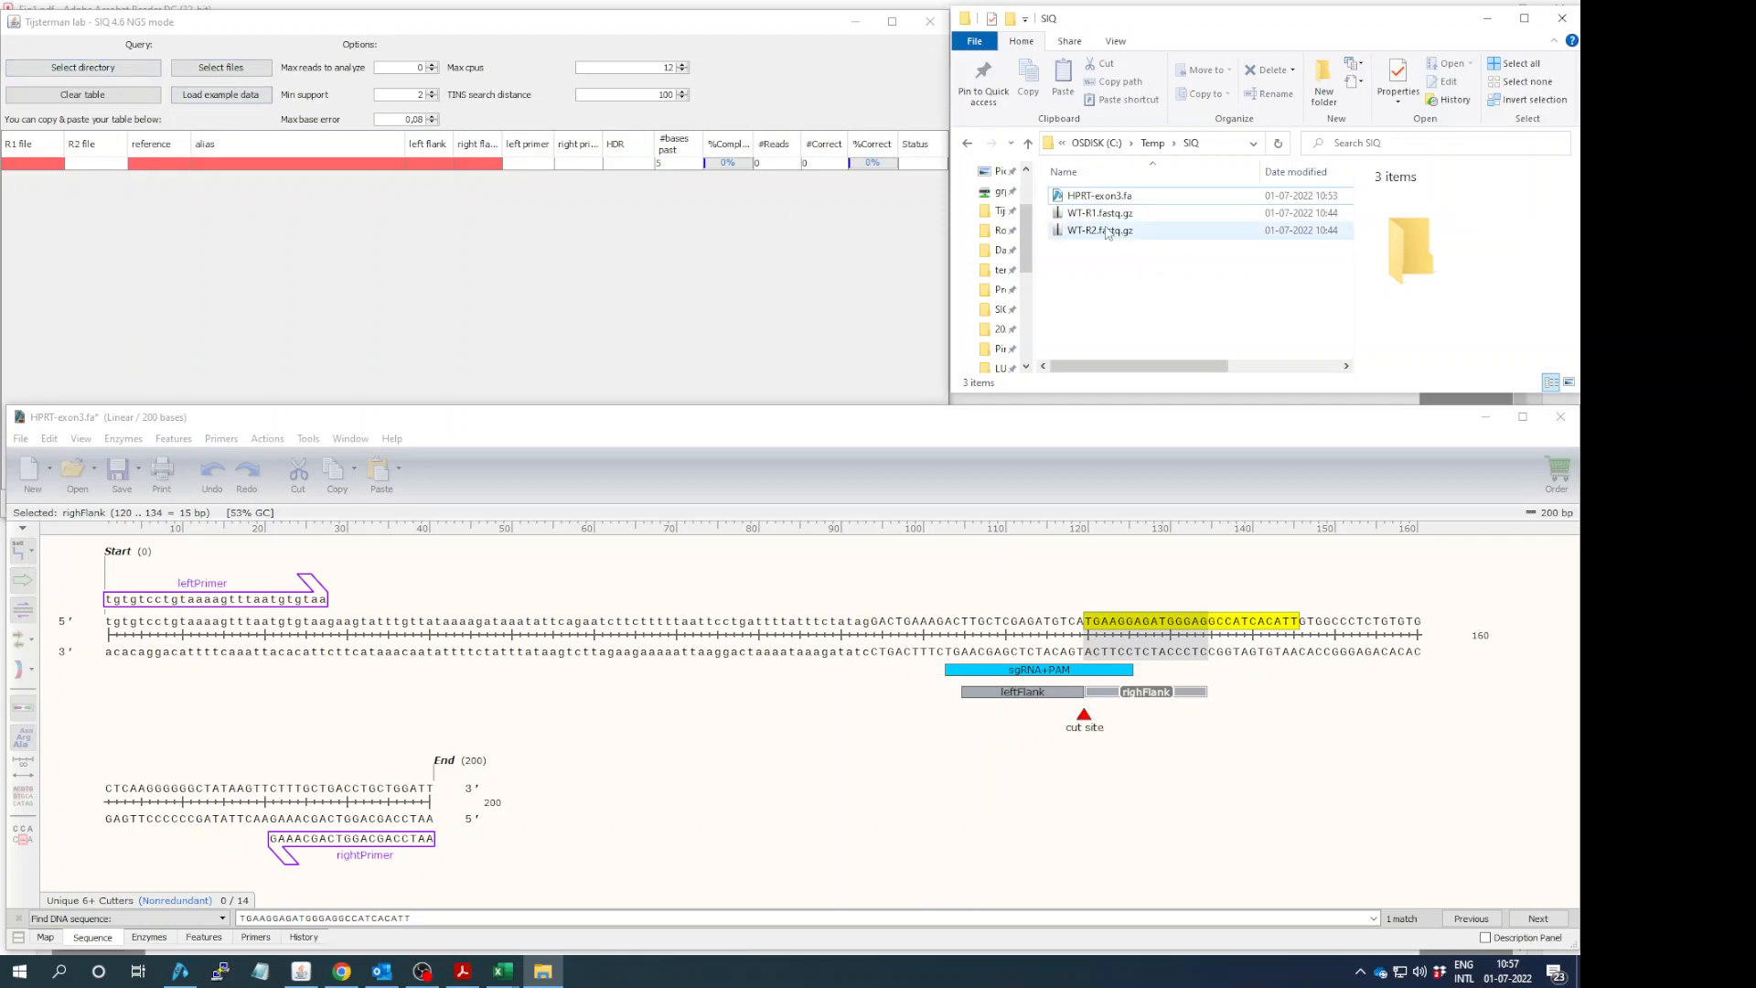
{"action": "left_click_drag", "start_coordinate": [1104, 219], "coordinate": [37, 164]}
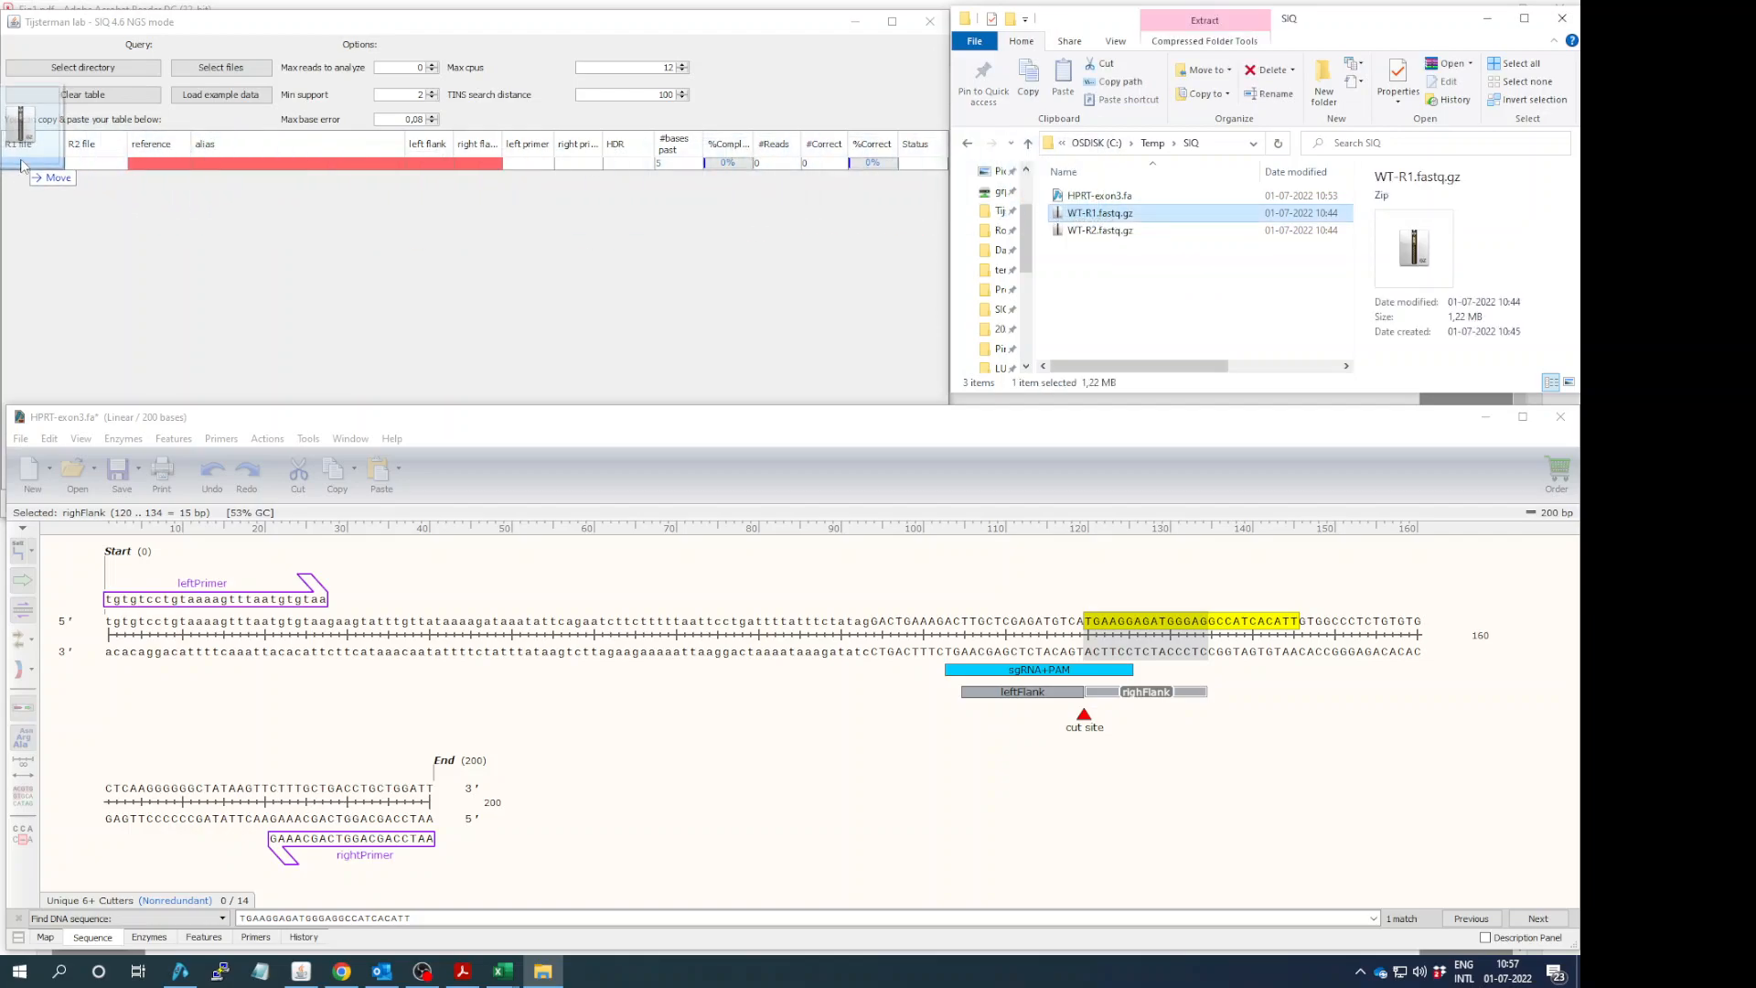
{"action": "left_click_drag", "start_coordinate": [1102, 239], "coordinate": [95, 164]}
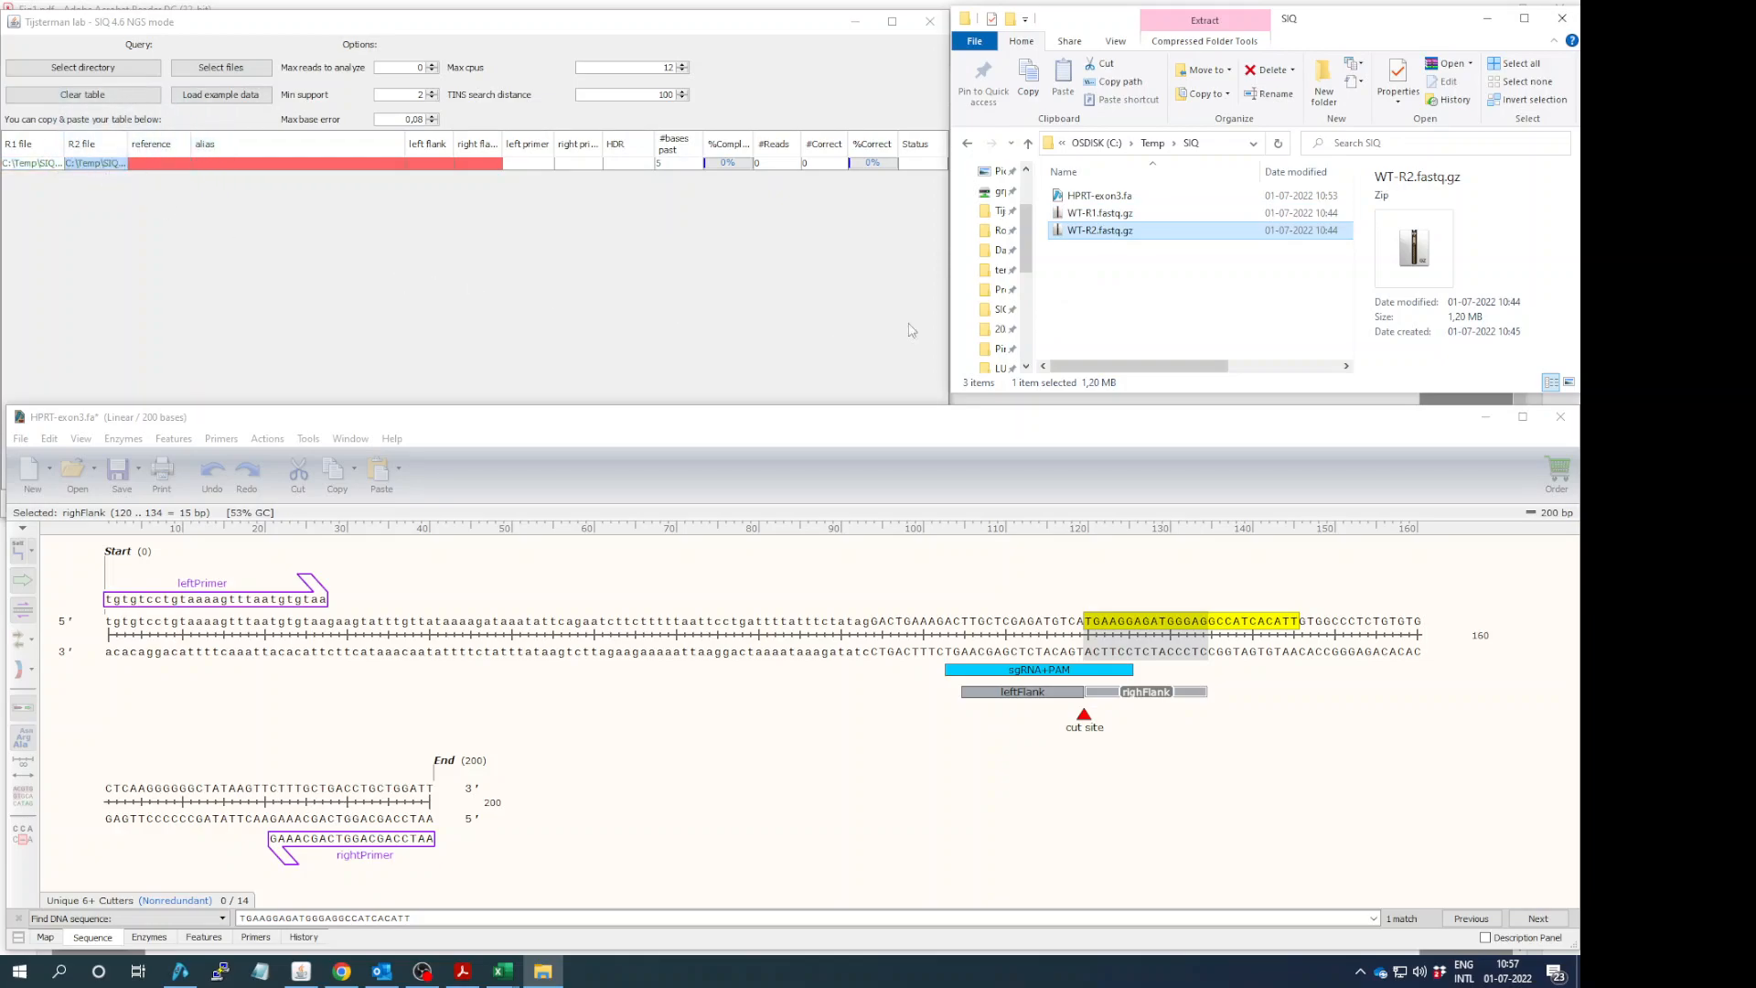
Step: Open the HPRT-exon3.fa reference file from the SIQ folder in Notepad
{"action": "left_click", "coordinate": [1128, 332]}
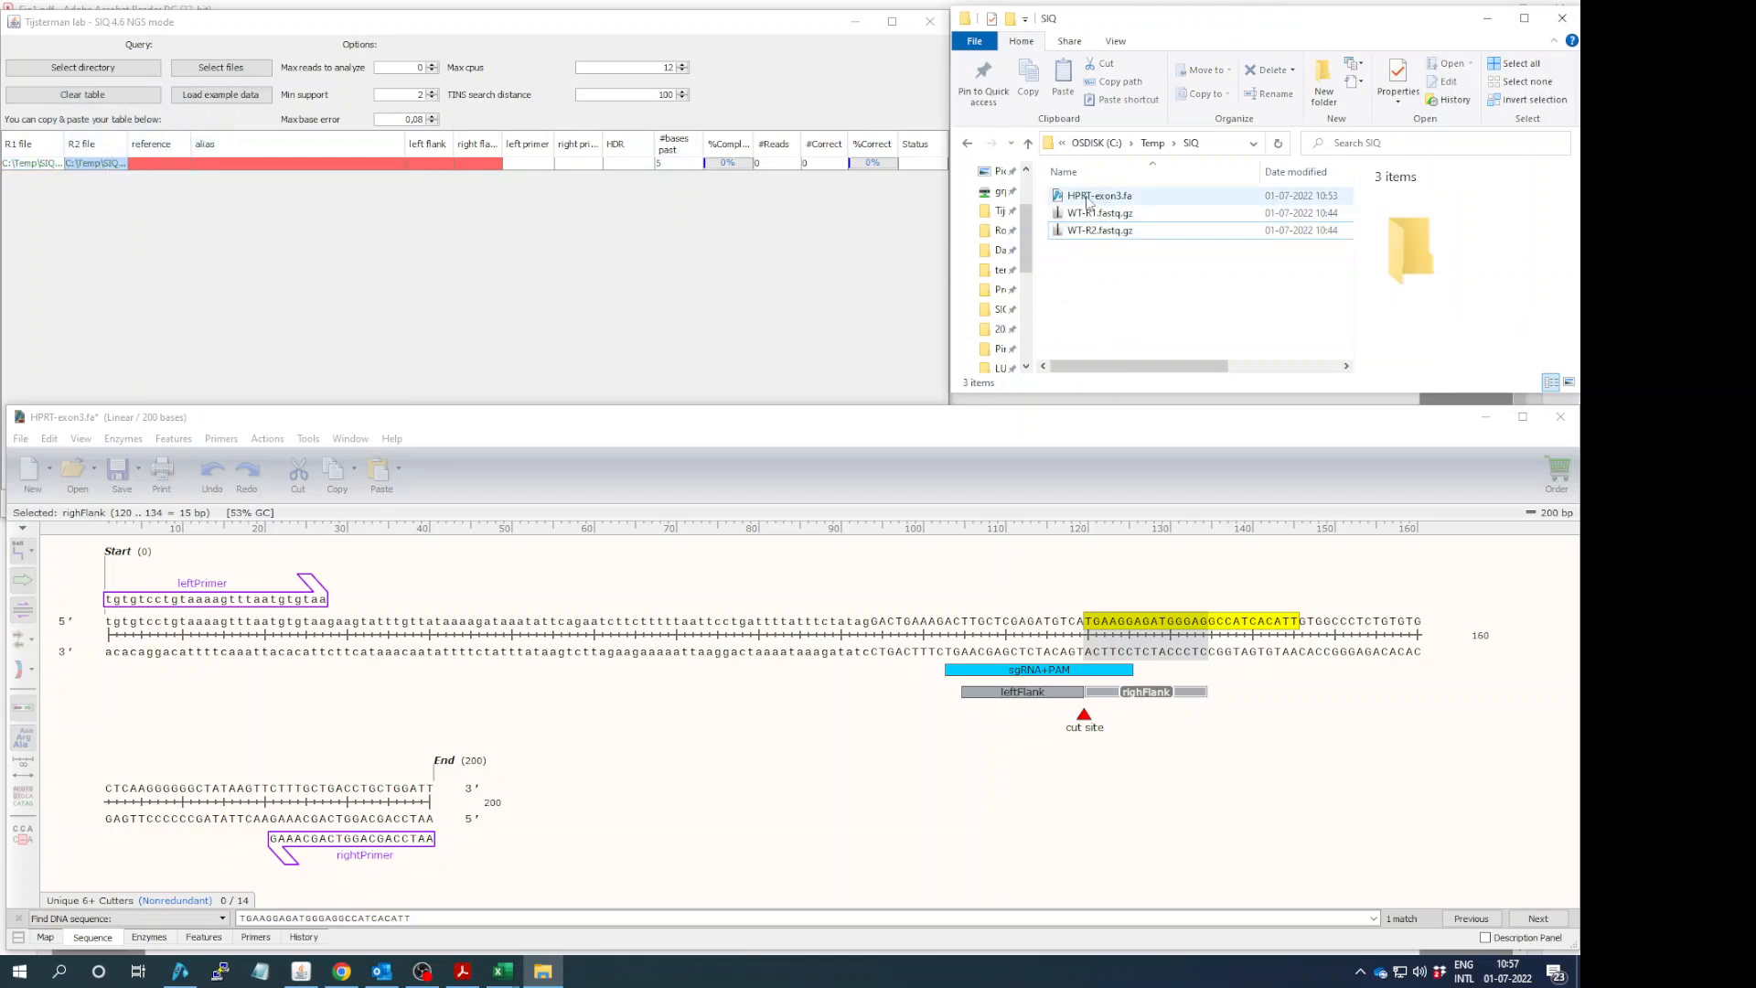
{"action": "left_click", "coordinate": [1088, 201]}
{"action": "right_click", "coordinate": [1088, 195]}
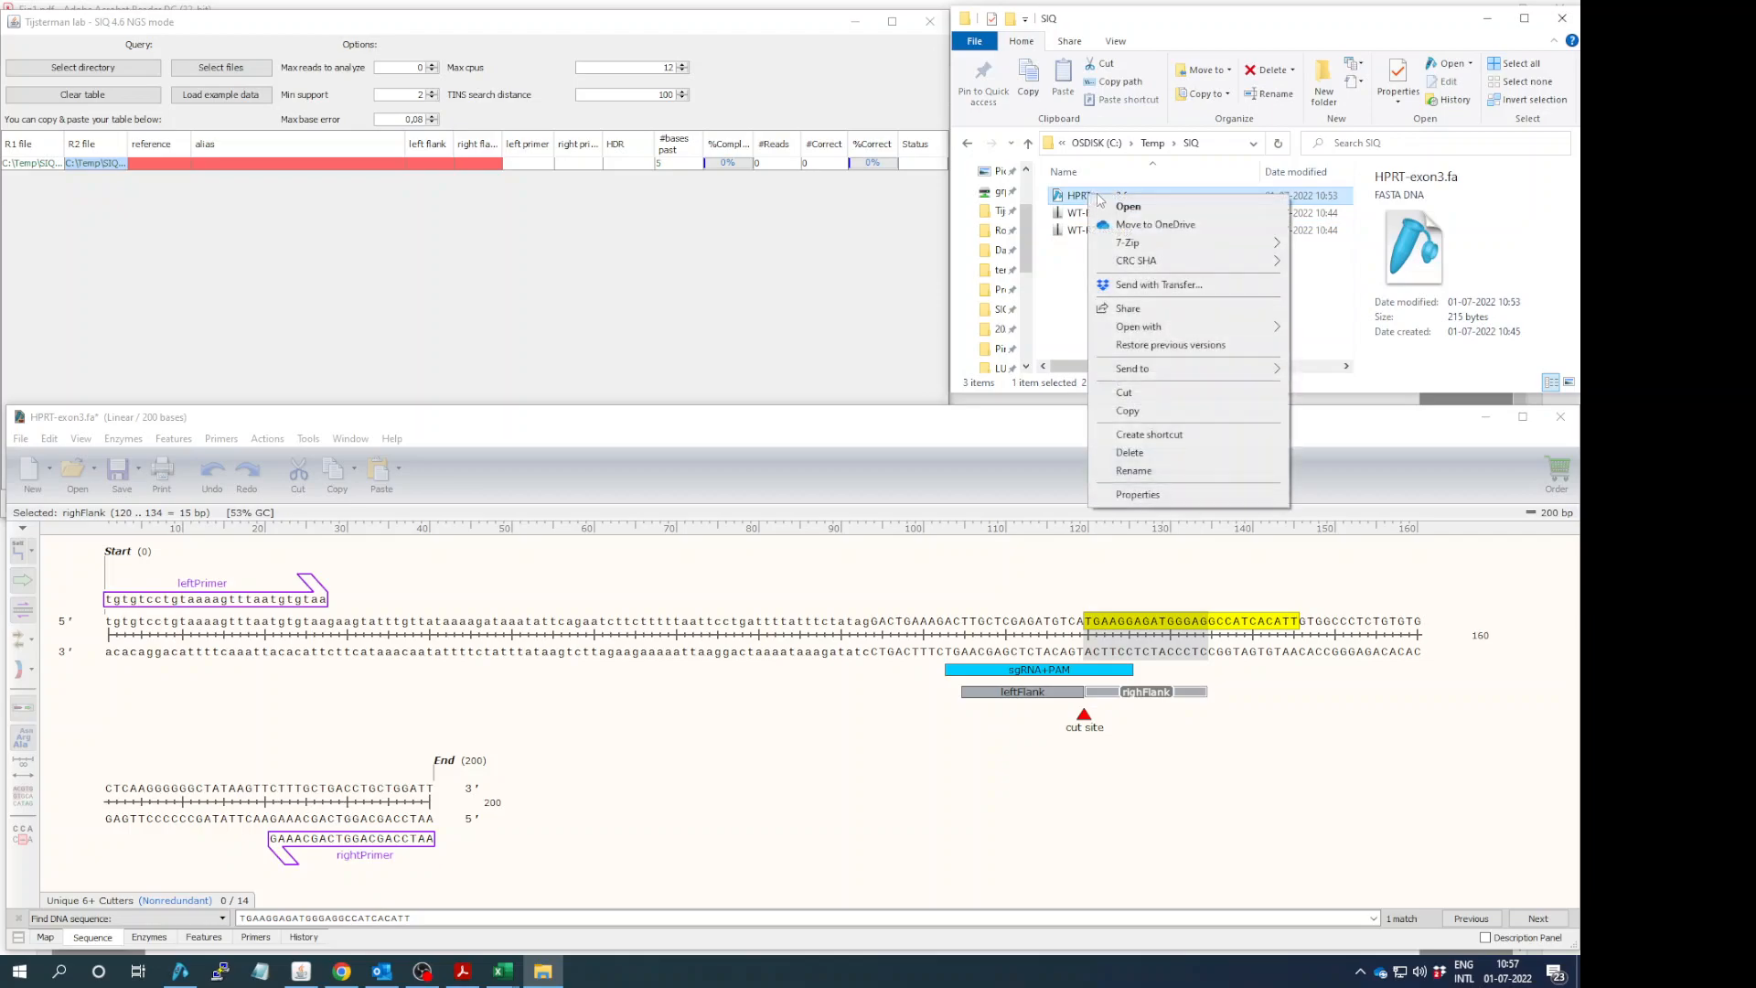
{"action": "mouse_move", "coordinate": [1154, 329]}
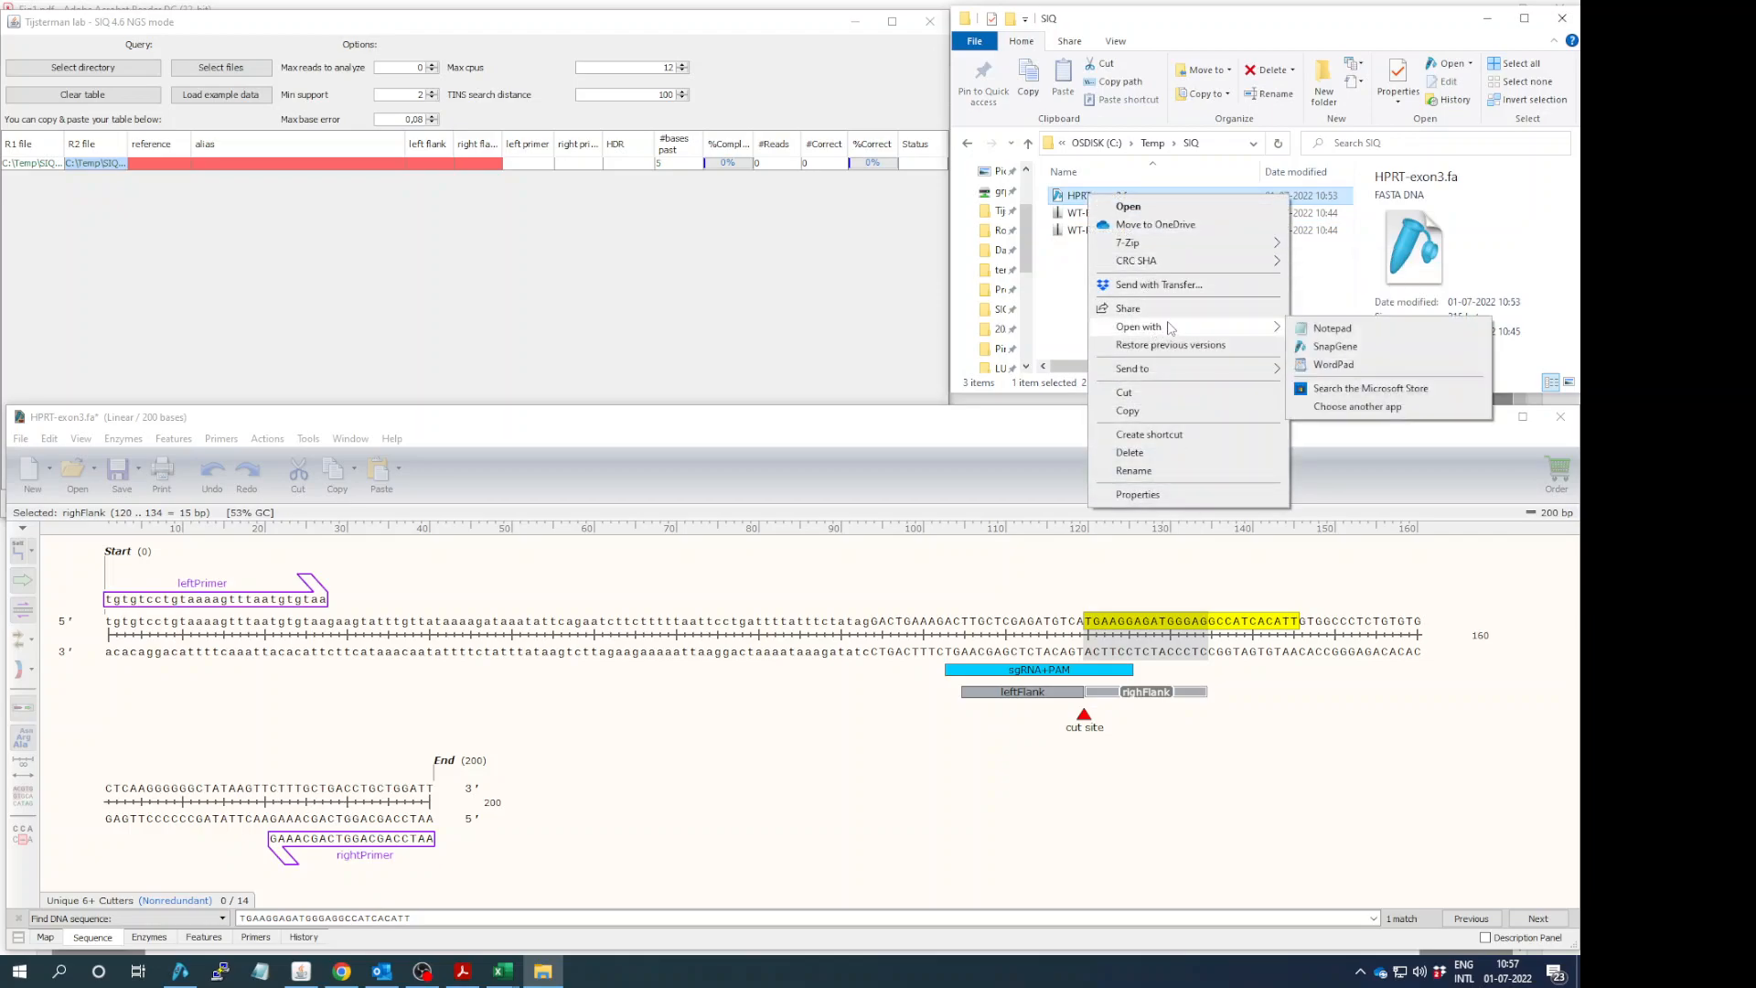
{"action": "left_click", "coordinate": [1331, 328]}
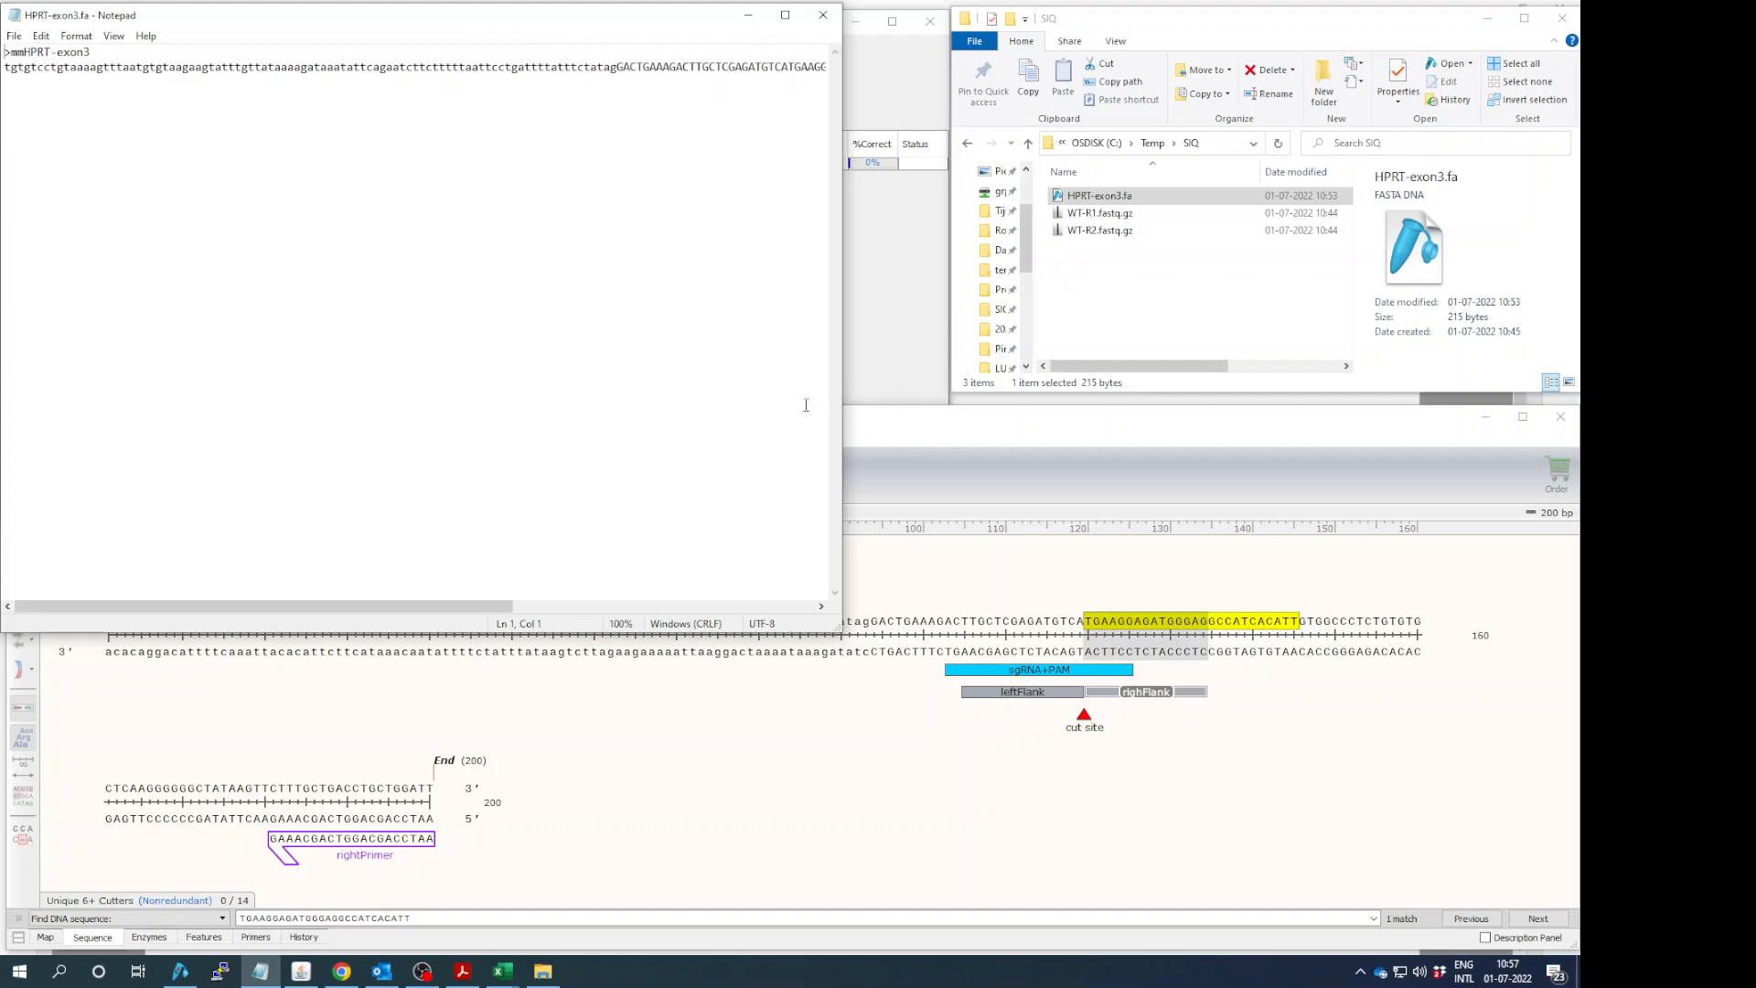
Step: Examine the FASTA header name and the full sequence line of HPRT-exon3.fa, and close the file
{"action": "left_click_drag", "start_coordinate": [431, 19], "coordinate": [816, 153]}
{"action": "mouse_move", "coordinate": [474, 187]}
{"action": "left_mouse_down"}
{"action": "mouse_move", "coordinate": [386, 187]}
{"action": "mouse_move", "coordinate": [477, 186]}
{"action": "left_mouse_up"}
{"action": "left_click", "coordinate": [391, 187]}
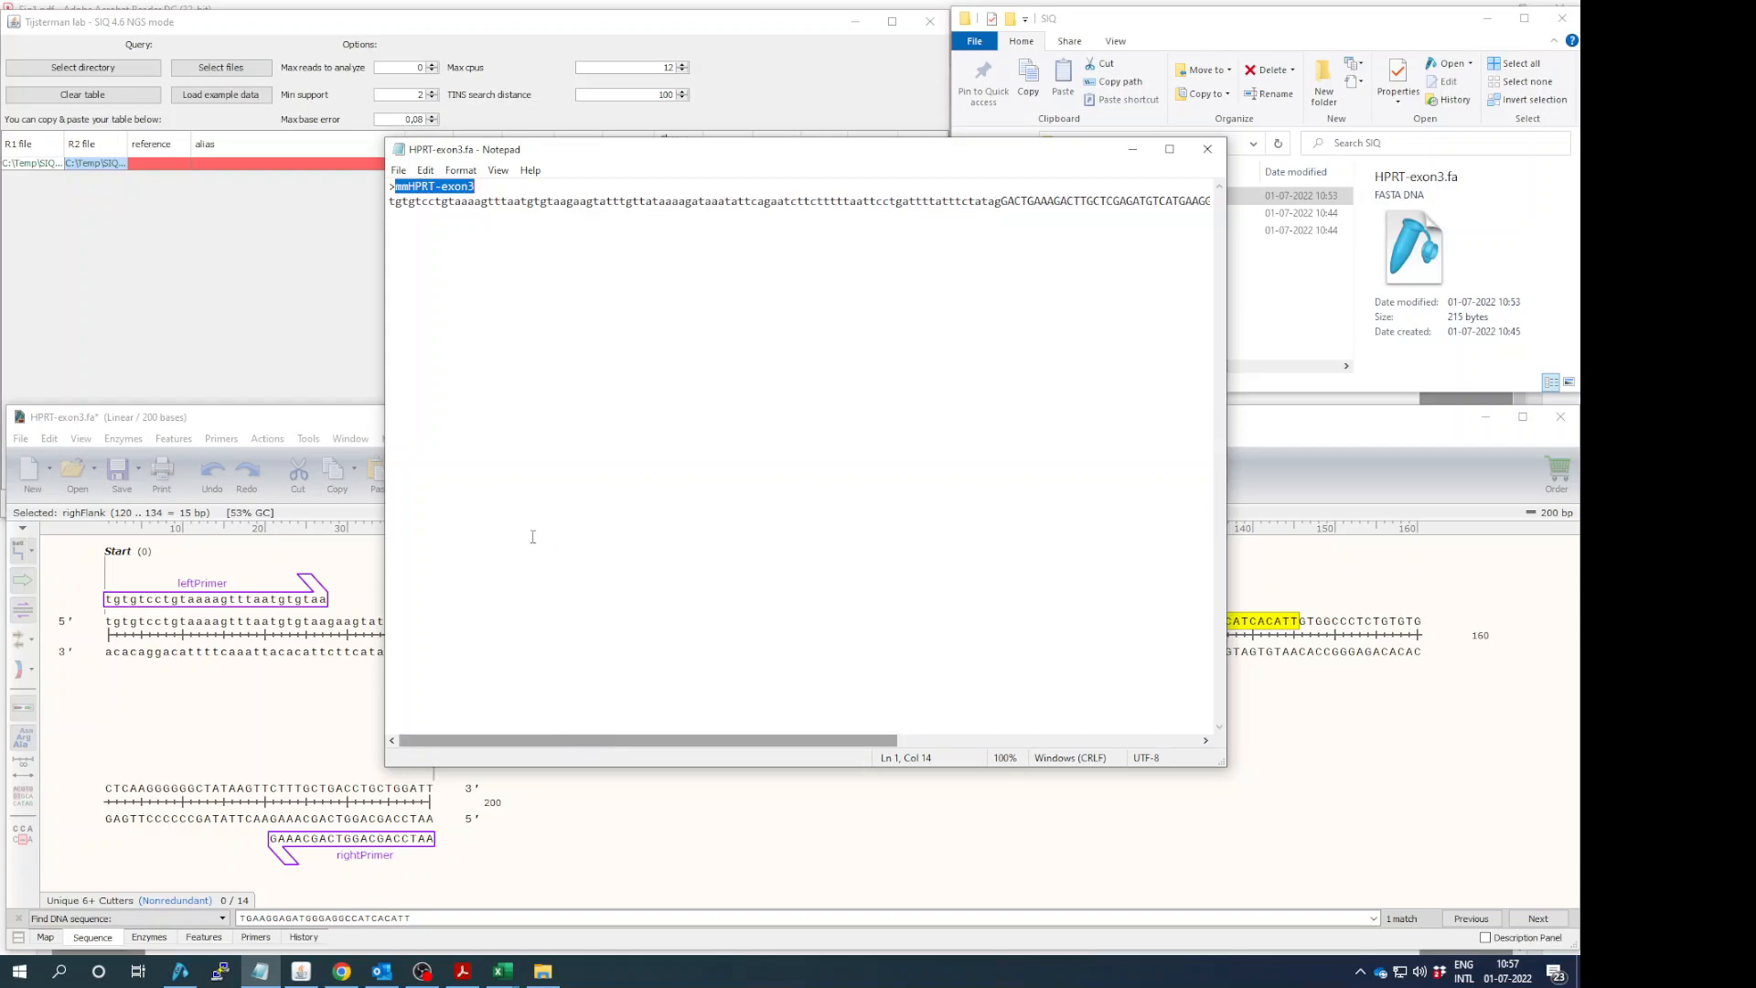
{"action": "left_click_drag", "start_coordinate": [484, 187], "coordinate": [396, 189]}
{"action": "left_click", "coordinate": [508, 204]}
{"action": "left_click_drag", "start_coordinate": [624, 742], "coordinate": [1018, 732]}
{"action": "left_click_drag", "start_coordinate": [1018, 731], "coordinate": [575, 719]}
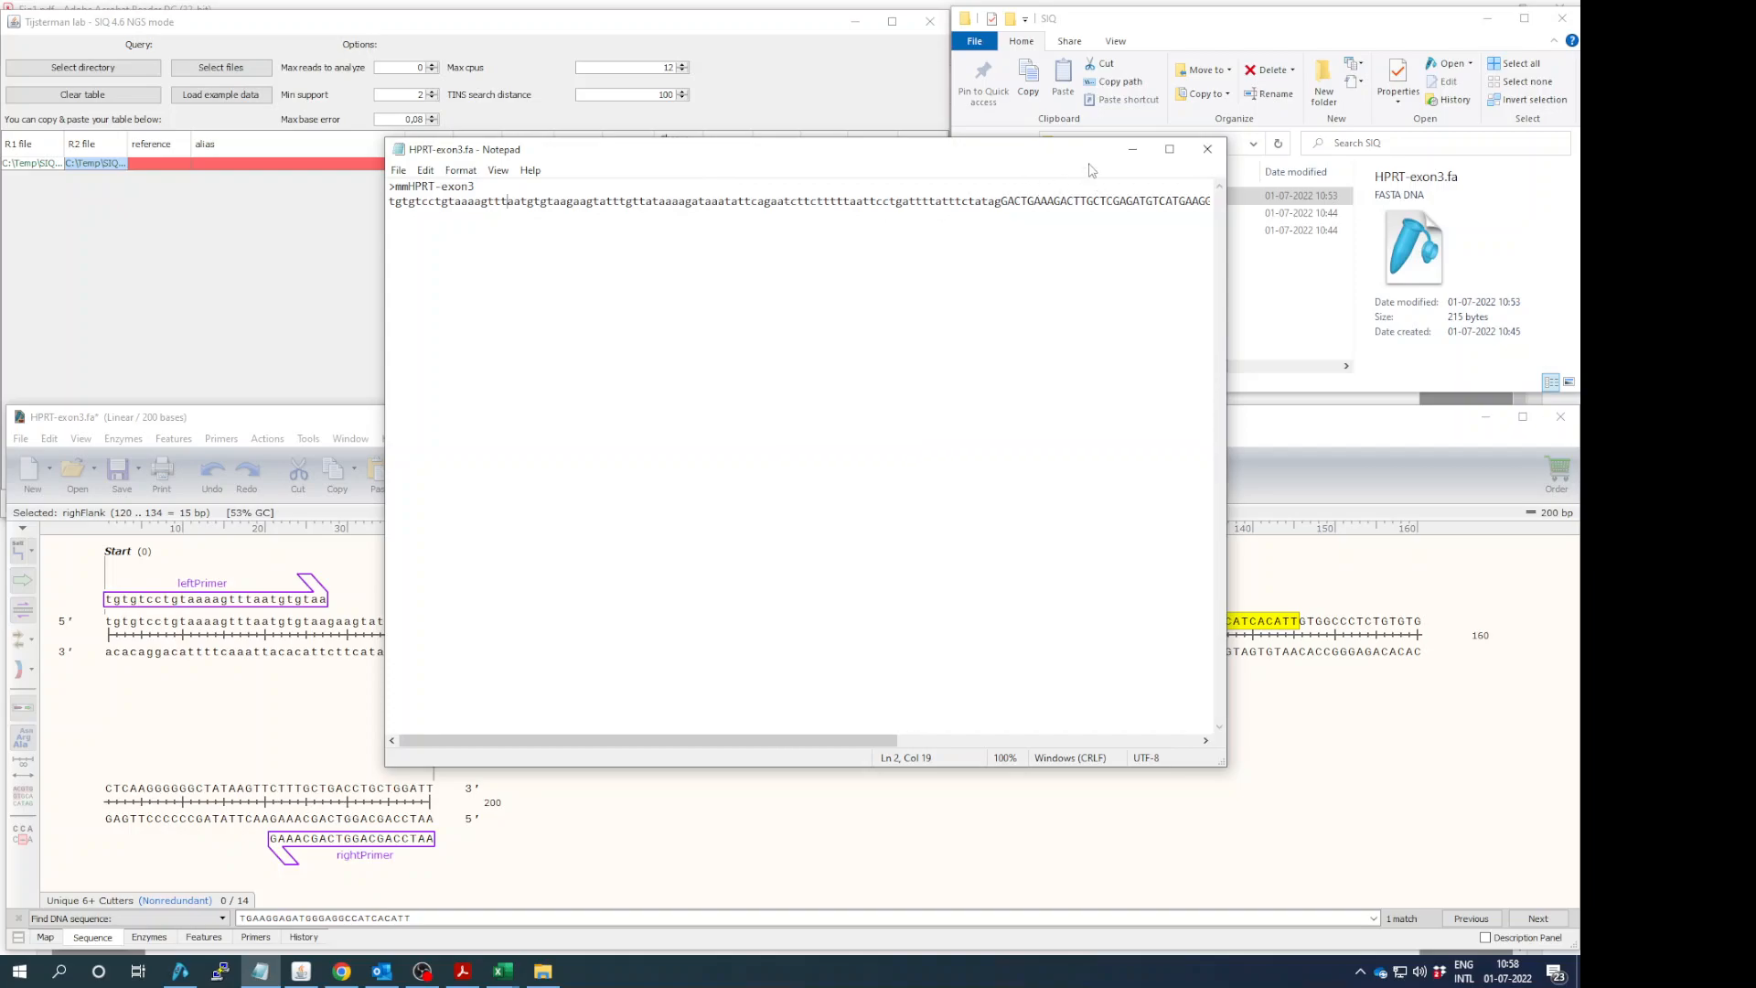
{"action": "left_click", "coordinate": [1207, 151]}
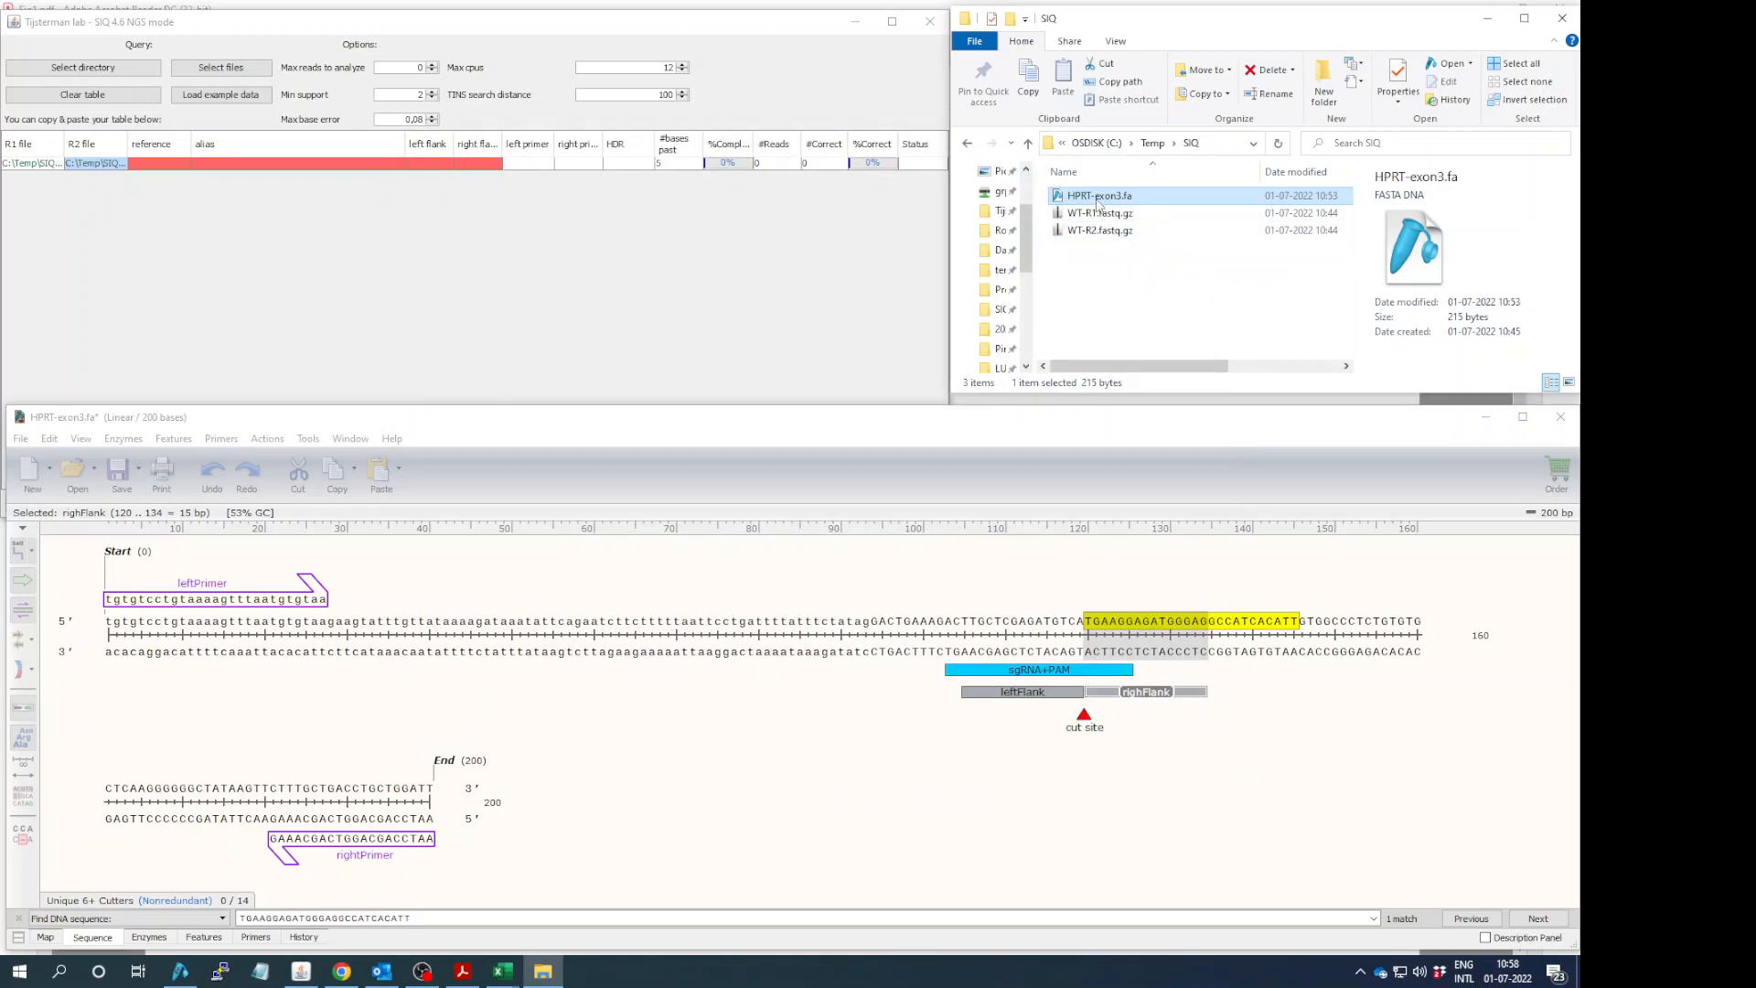
Step: Assign HPRT-exon3.fa as the reference of the SIQ table row and enter the alias WT_HPRT
{"action": "left_click_drag", "start_coordinate": [1011, 194], "coordinate": [147, 162]}
{"action": "double_click", "coordinate": [258, 164]}
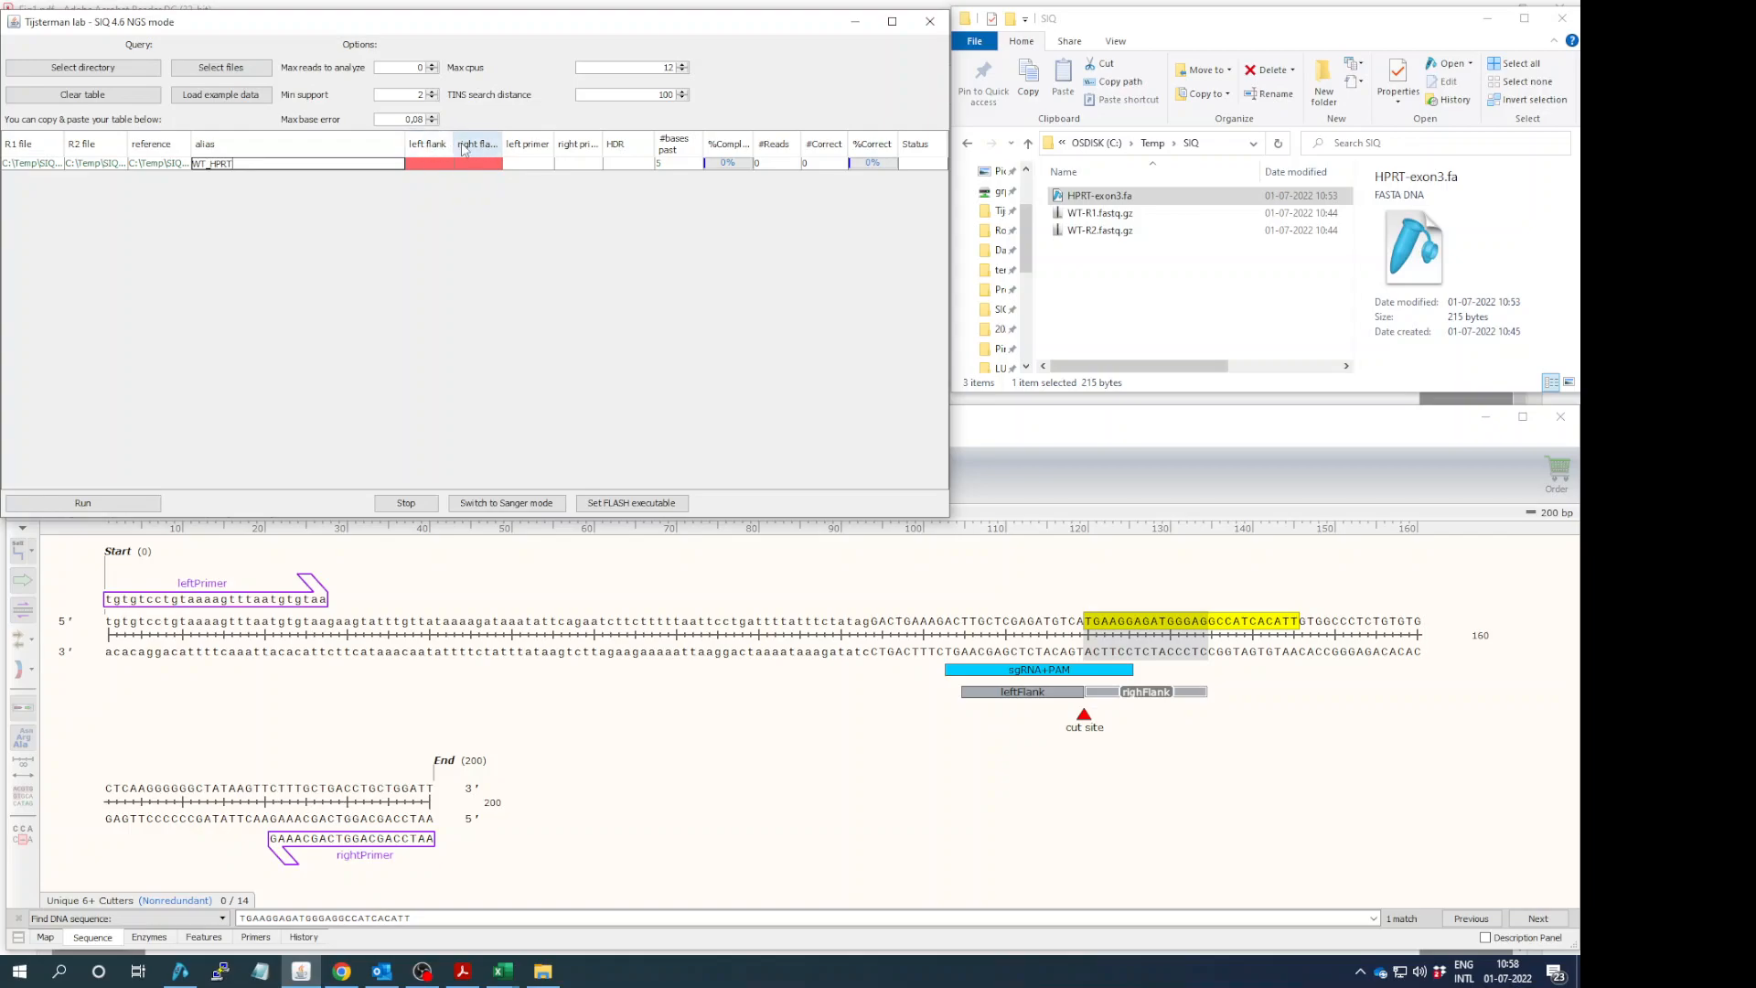
Step: Copy the leftFlank bases 105–119 from the HPRT-exon3.fa sequence into the row's left flank
{"action": "left_click", "coordinate": [994, 697]}
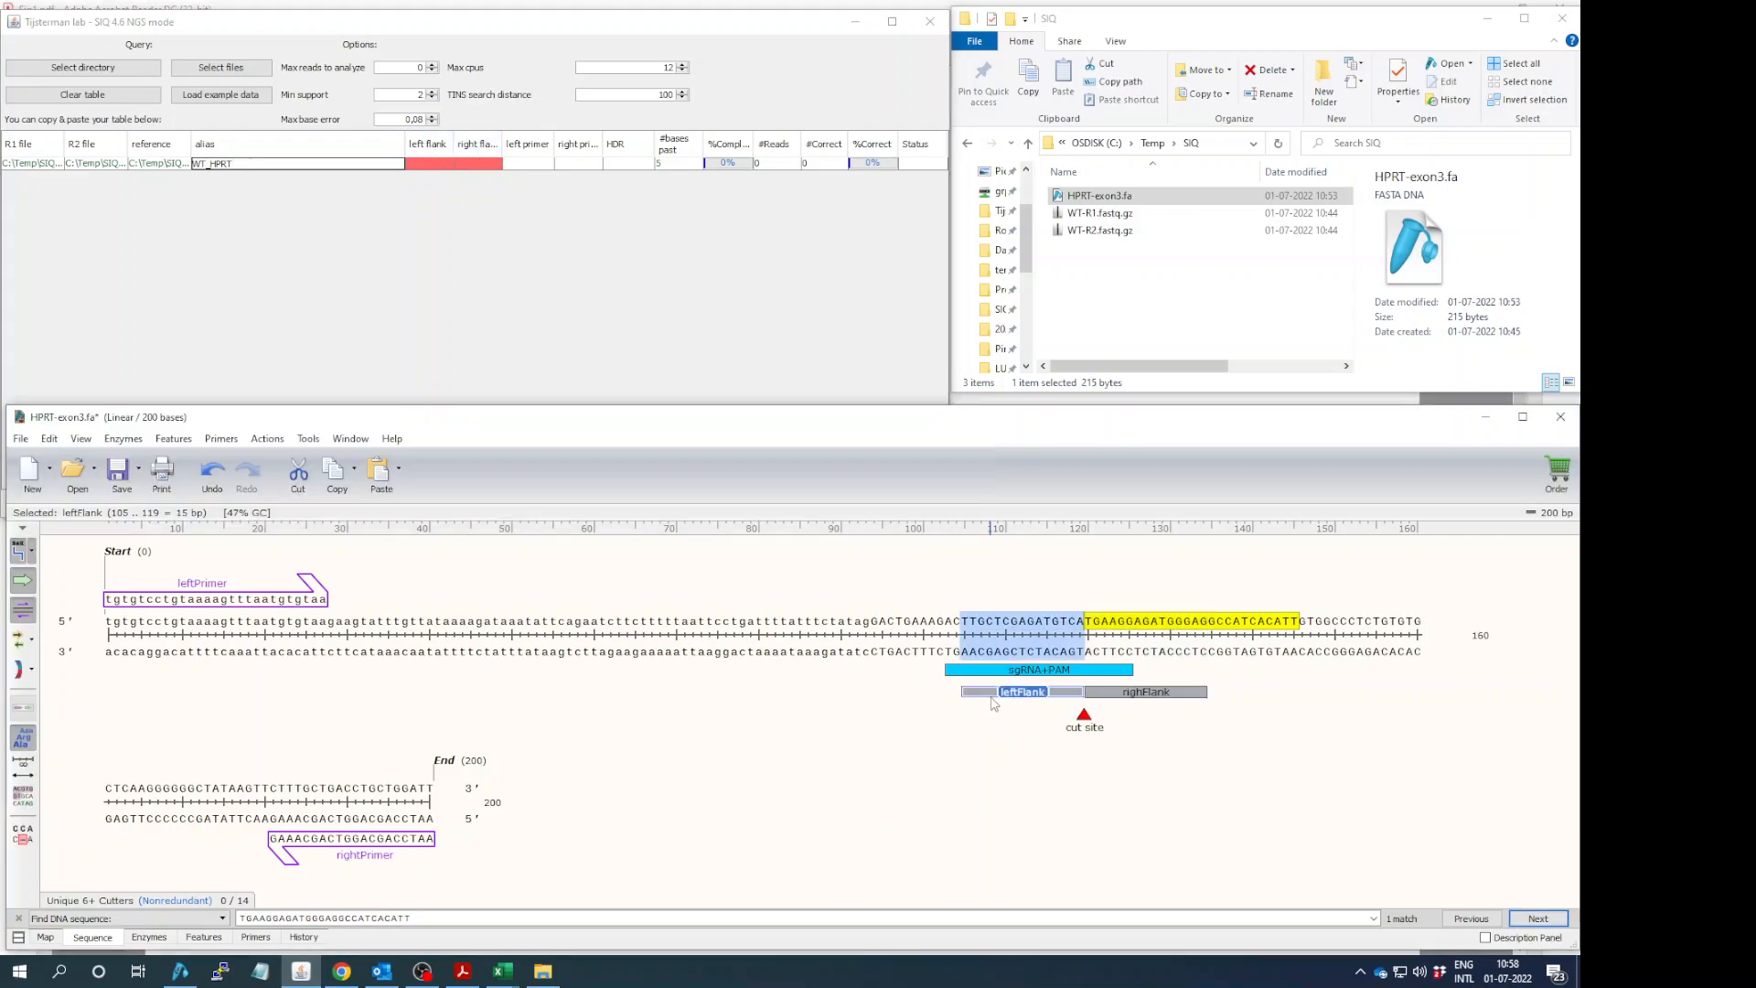
{"action": "left_click_drag", "start_coordinate": [960, 621], "coordinate": [1084, 621]}
{"action": "key", "text": "ctrl+c"}
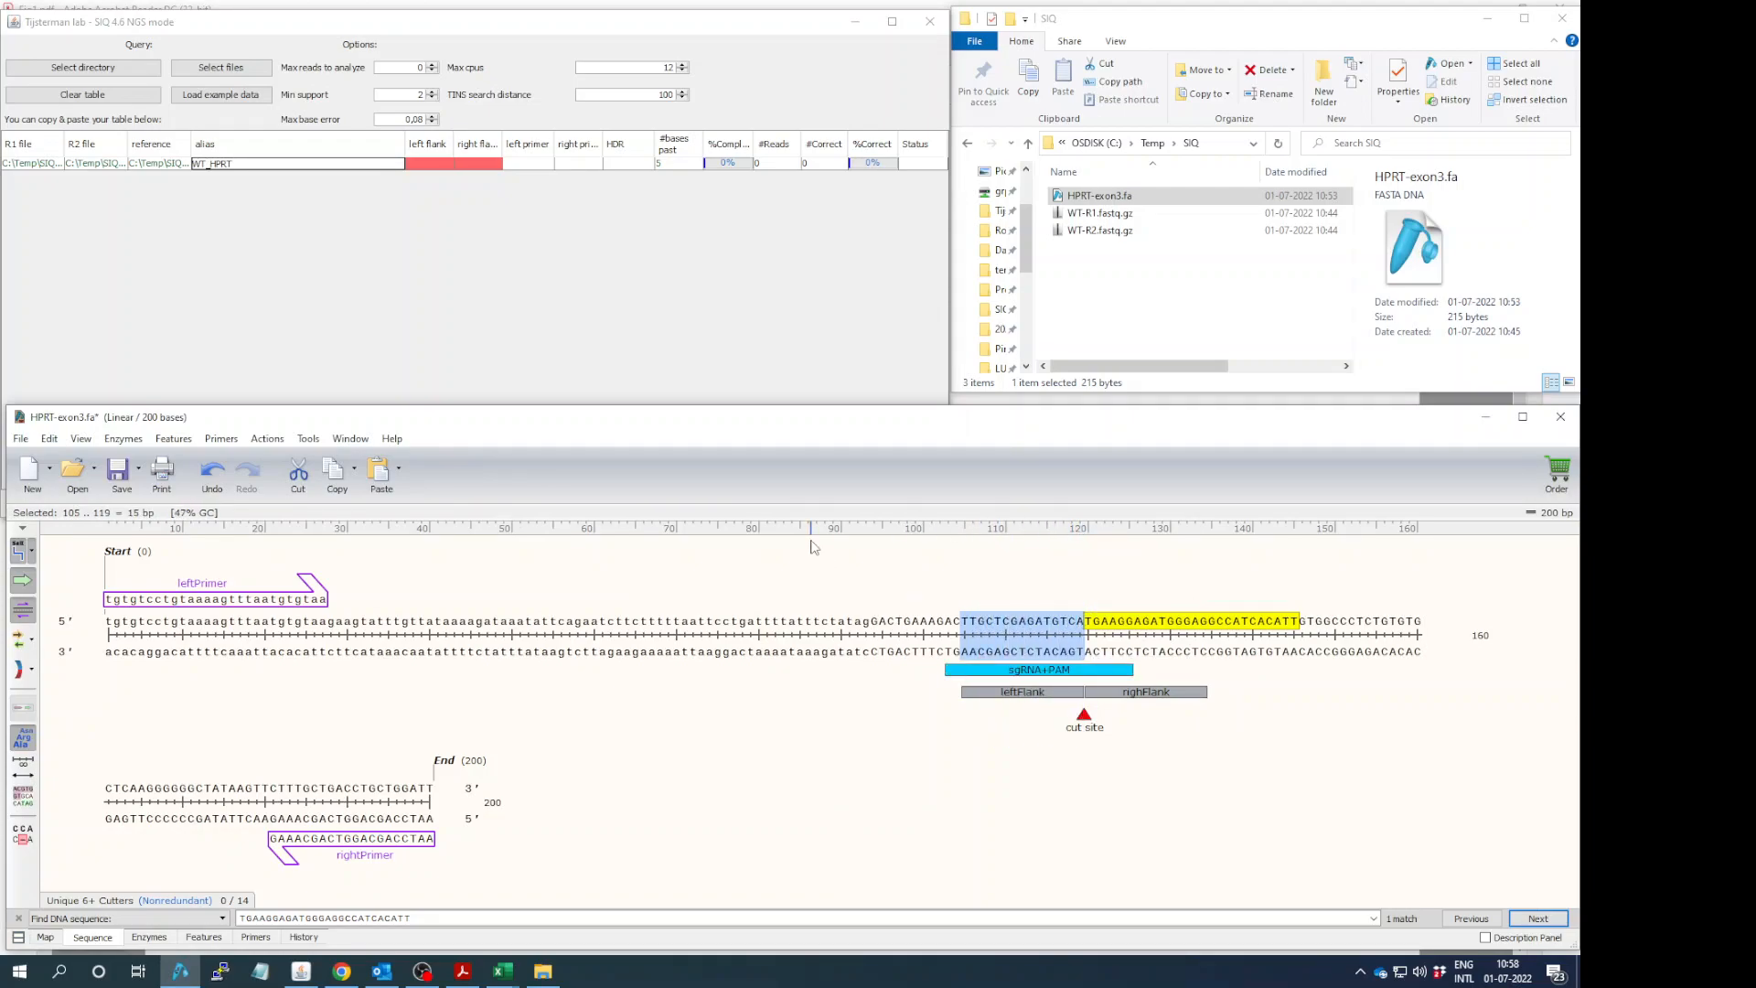
{"action": "left_click", "coordinate": [434, 172]}
{"action": "key", "text": "ctrl+v"}
Step: Copy the 15 bases after the cut site, 120–134, into the row's right flank
{"action": "left_click", "coordinate": [1061, 646]}
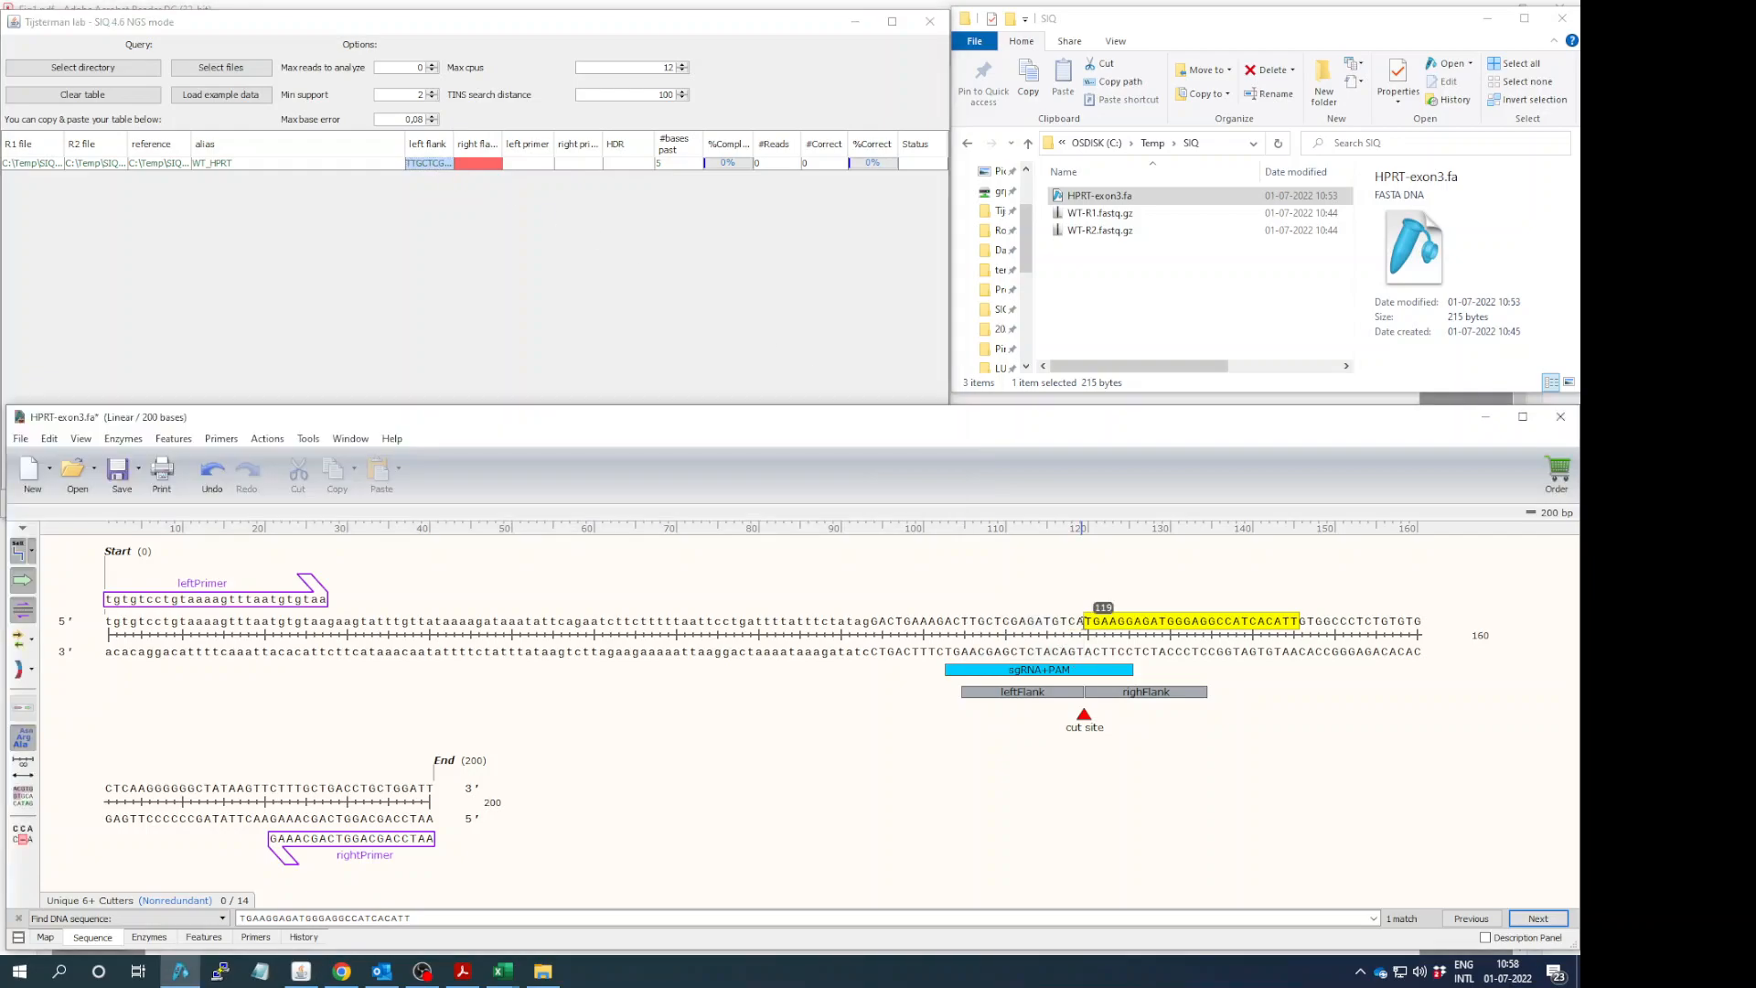
{"action": "left_click_drag", "start_coordinate": [1083, 621], "coordinate": [1207, 621]}
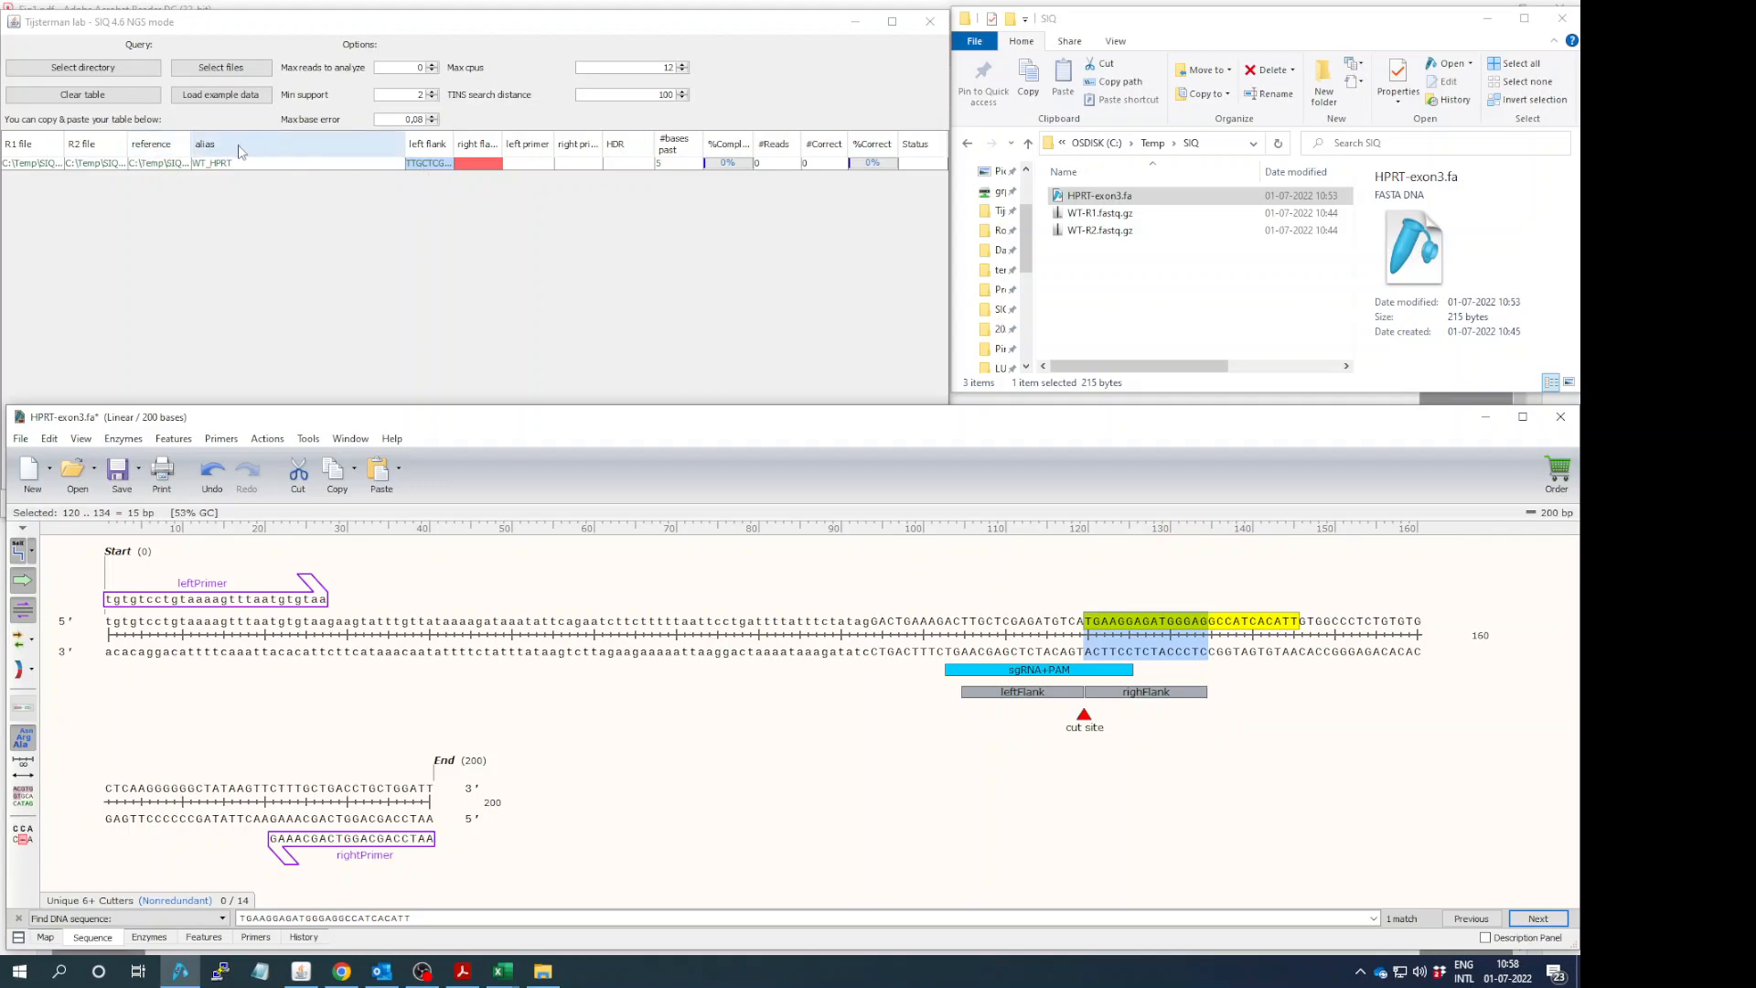
{"action": "left_click", "coordinate": [482, 166]}
{"action": "key", "text": "ctrl+v"}
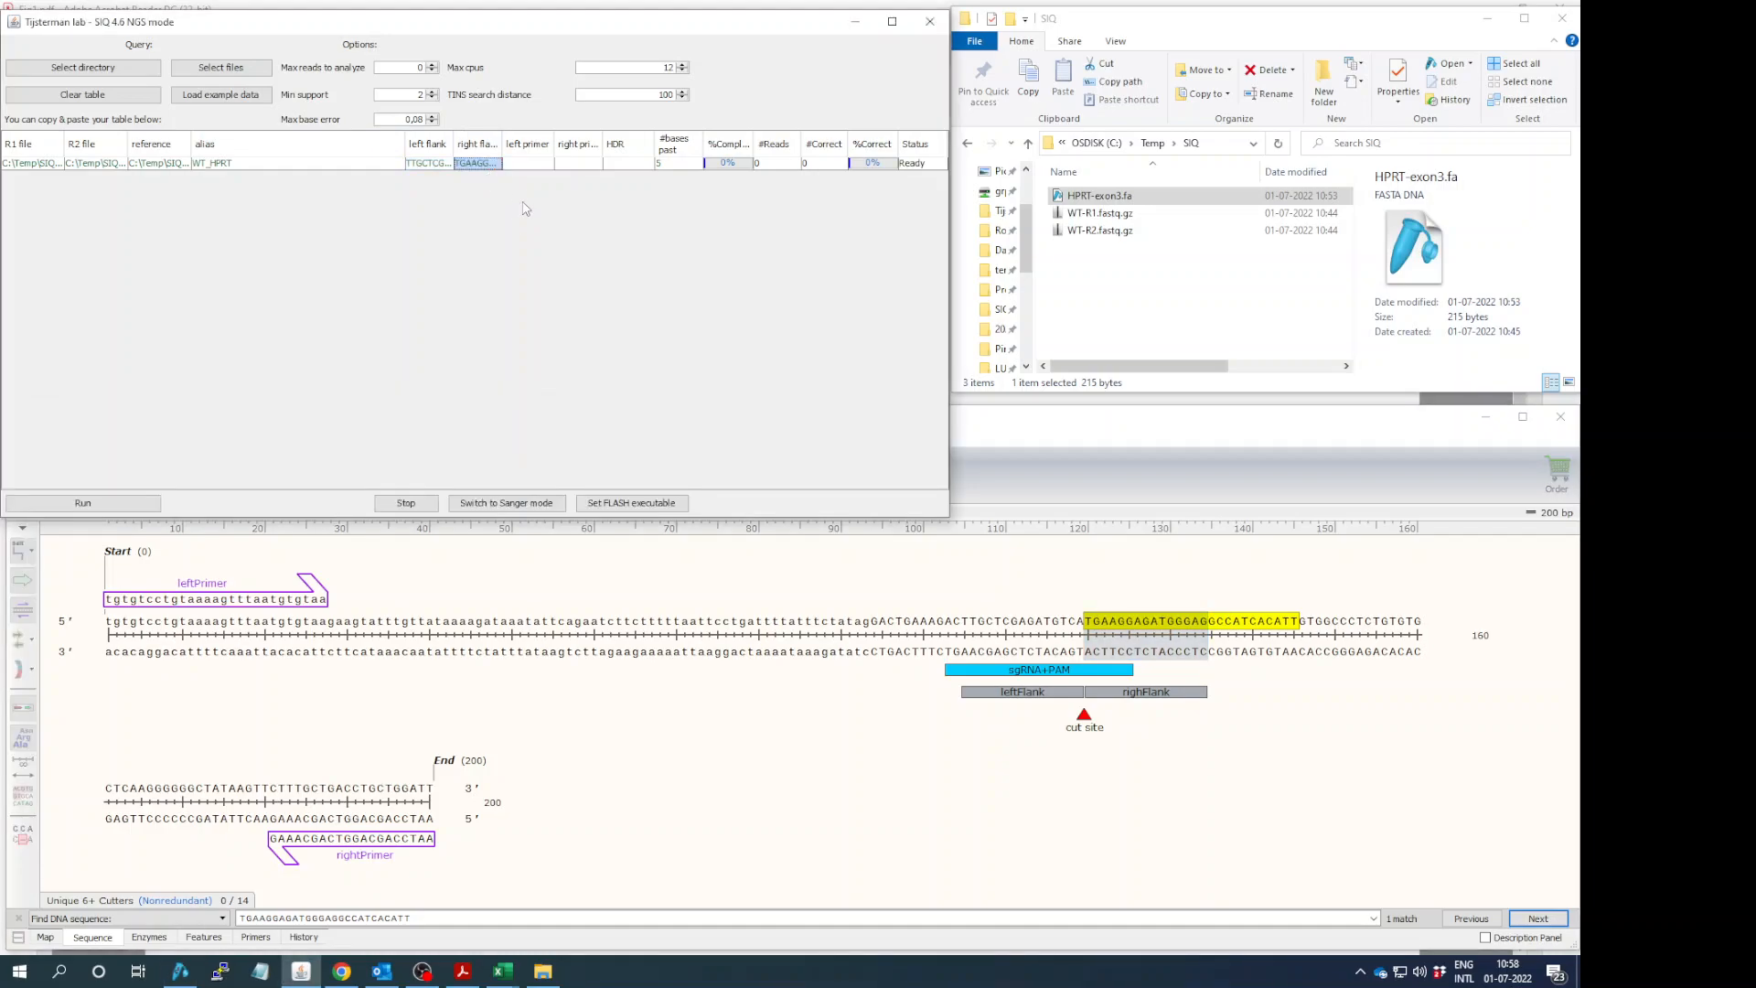
Step: Copy the leftPrimer bases 1–27 from the sequence into the row's left primer
{"action": "left_click", "coordinate": [353, 637]}
{"action": "left_click_drag", "start_coordinate": [103, 622], "coordinate": [326, 631]}
{"action": "key", "text": "ctrl+c"}
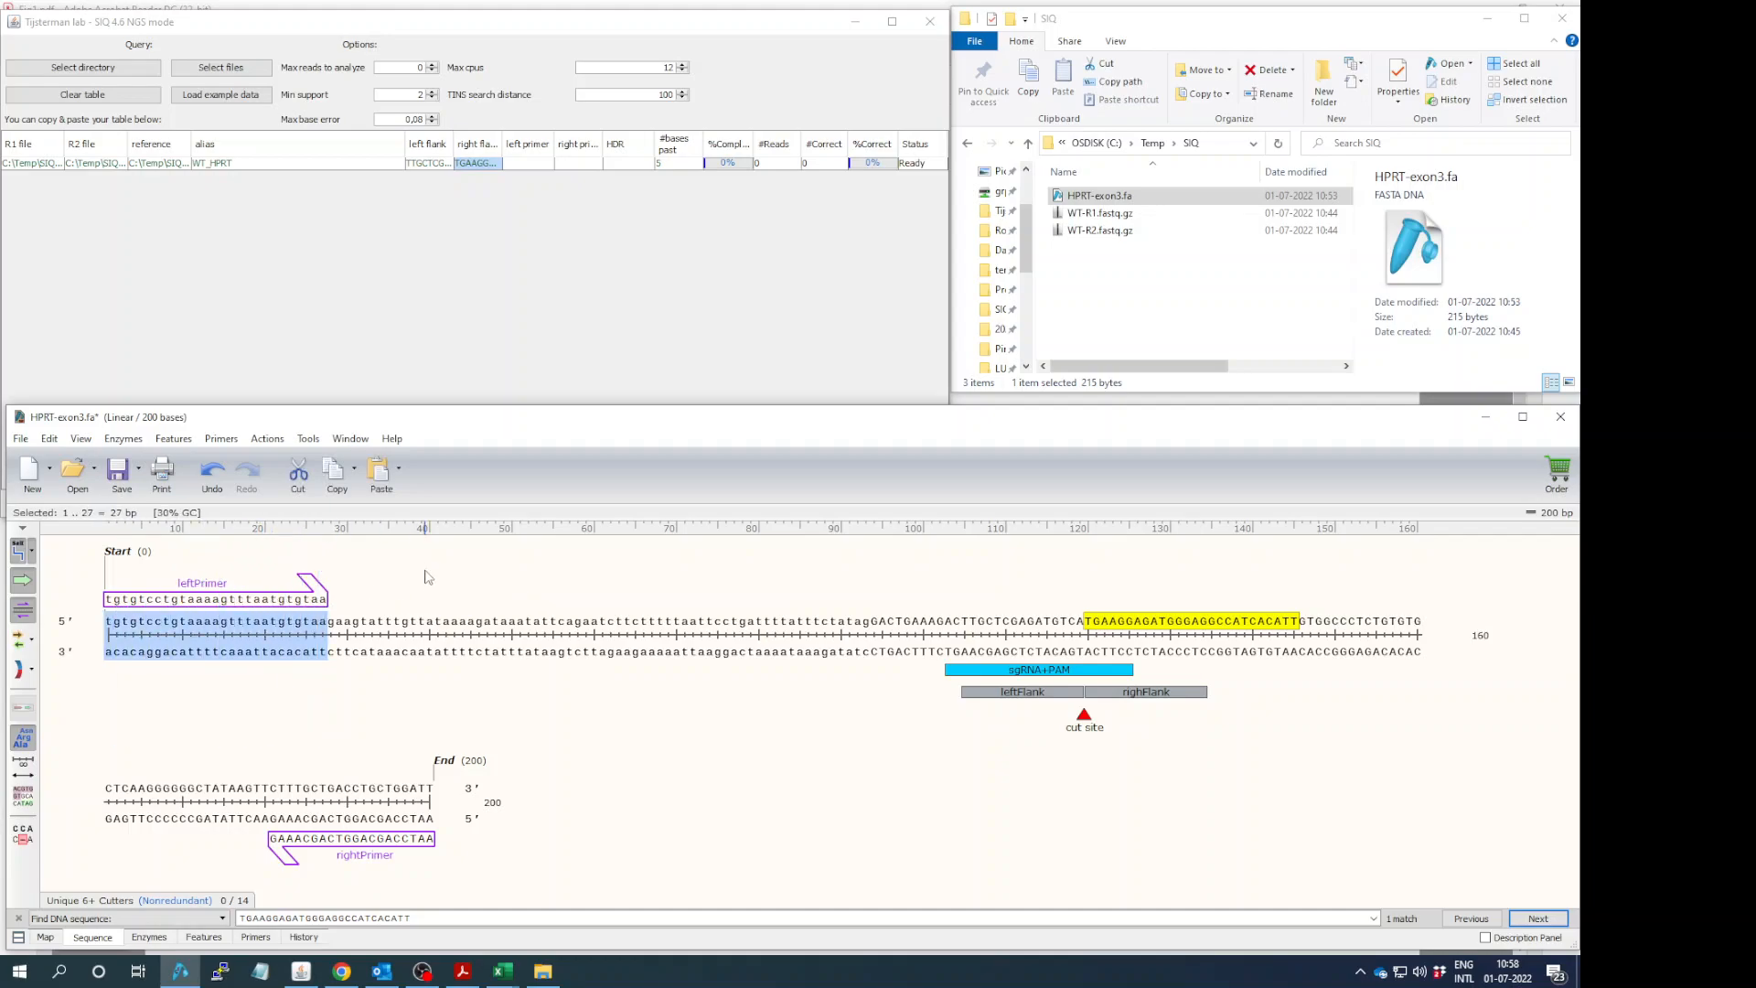
{"action": "left_click", "coordinate": [518, 161]}
{"action": "key", "text": "ctrl+v"}
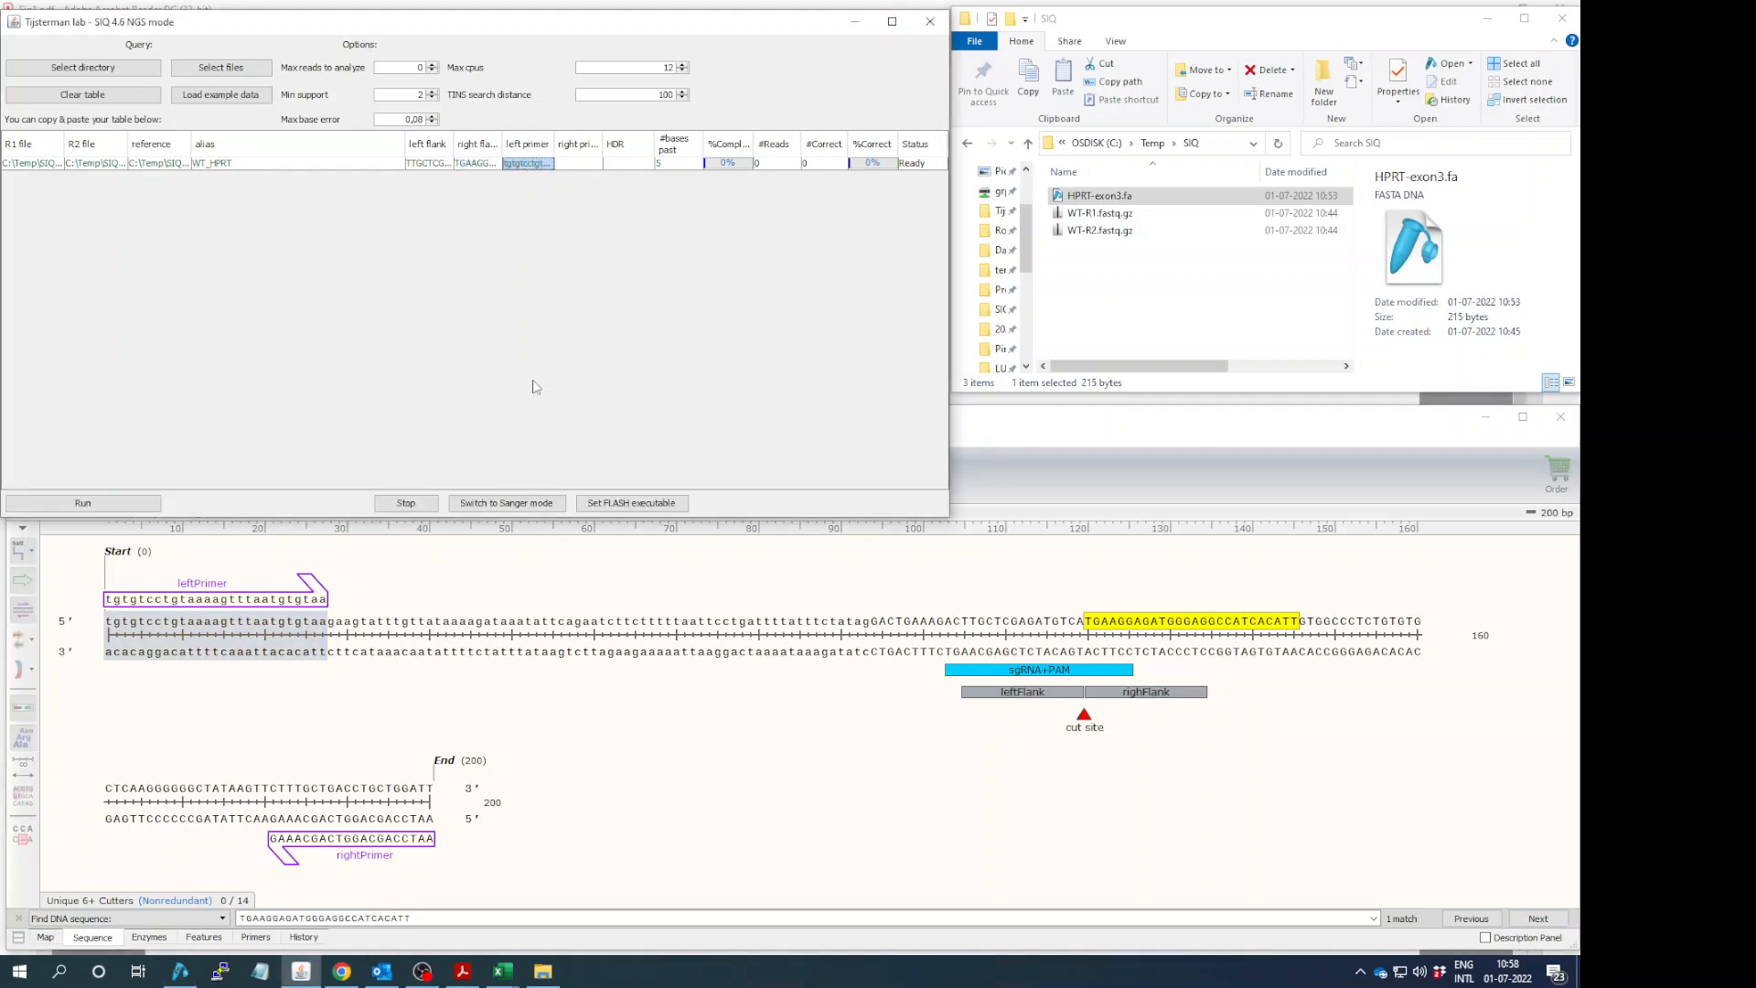
Step: Copy the bottom-strand bases of the rightPrimer region, 181–200, in 5'→3' orientation into the row's right primer
{"action": "left_click", "coordinate": [384, 717]}
{"action": "left_click_drag", "start_coordinate": [433, 794], "coordinate": [270, 795]}
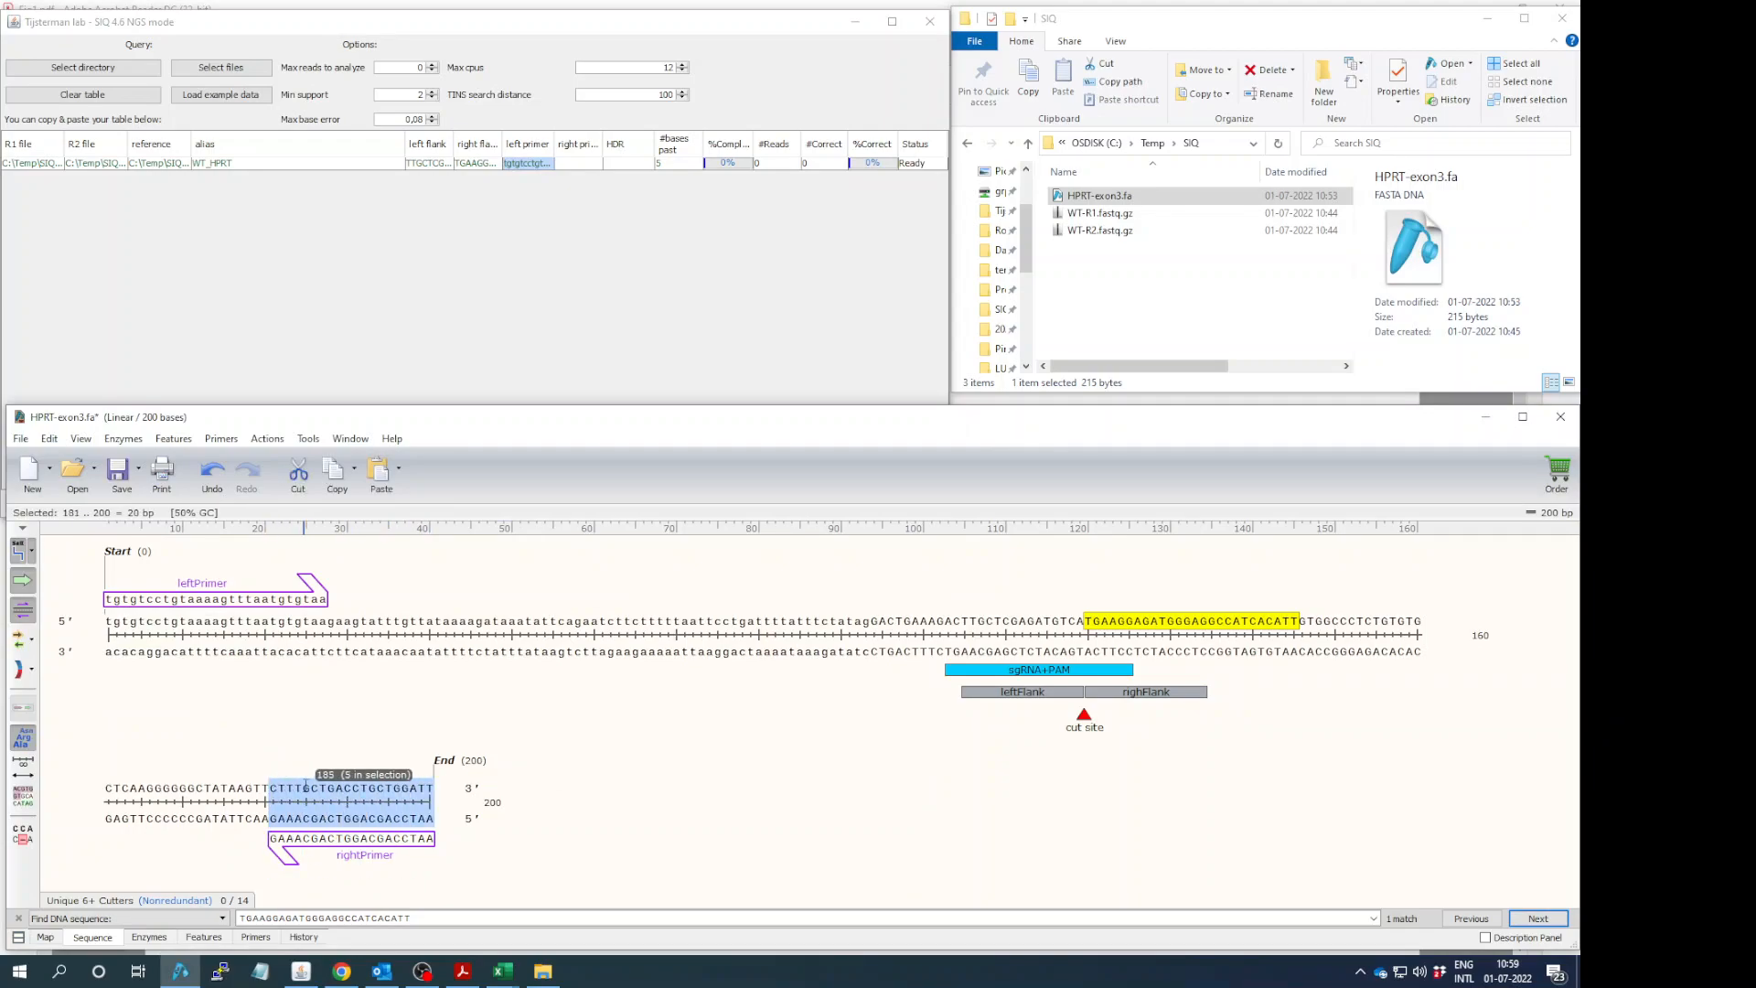
{"action": "key", "text": "ctrl+shift"}
{"action": "left_click", "coordinate": [49, 438]}
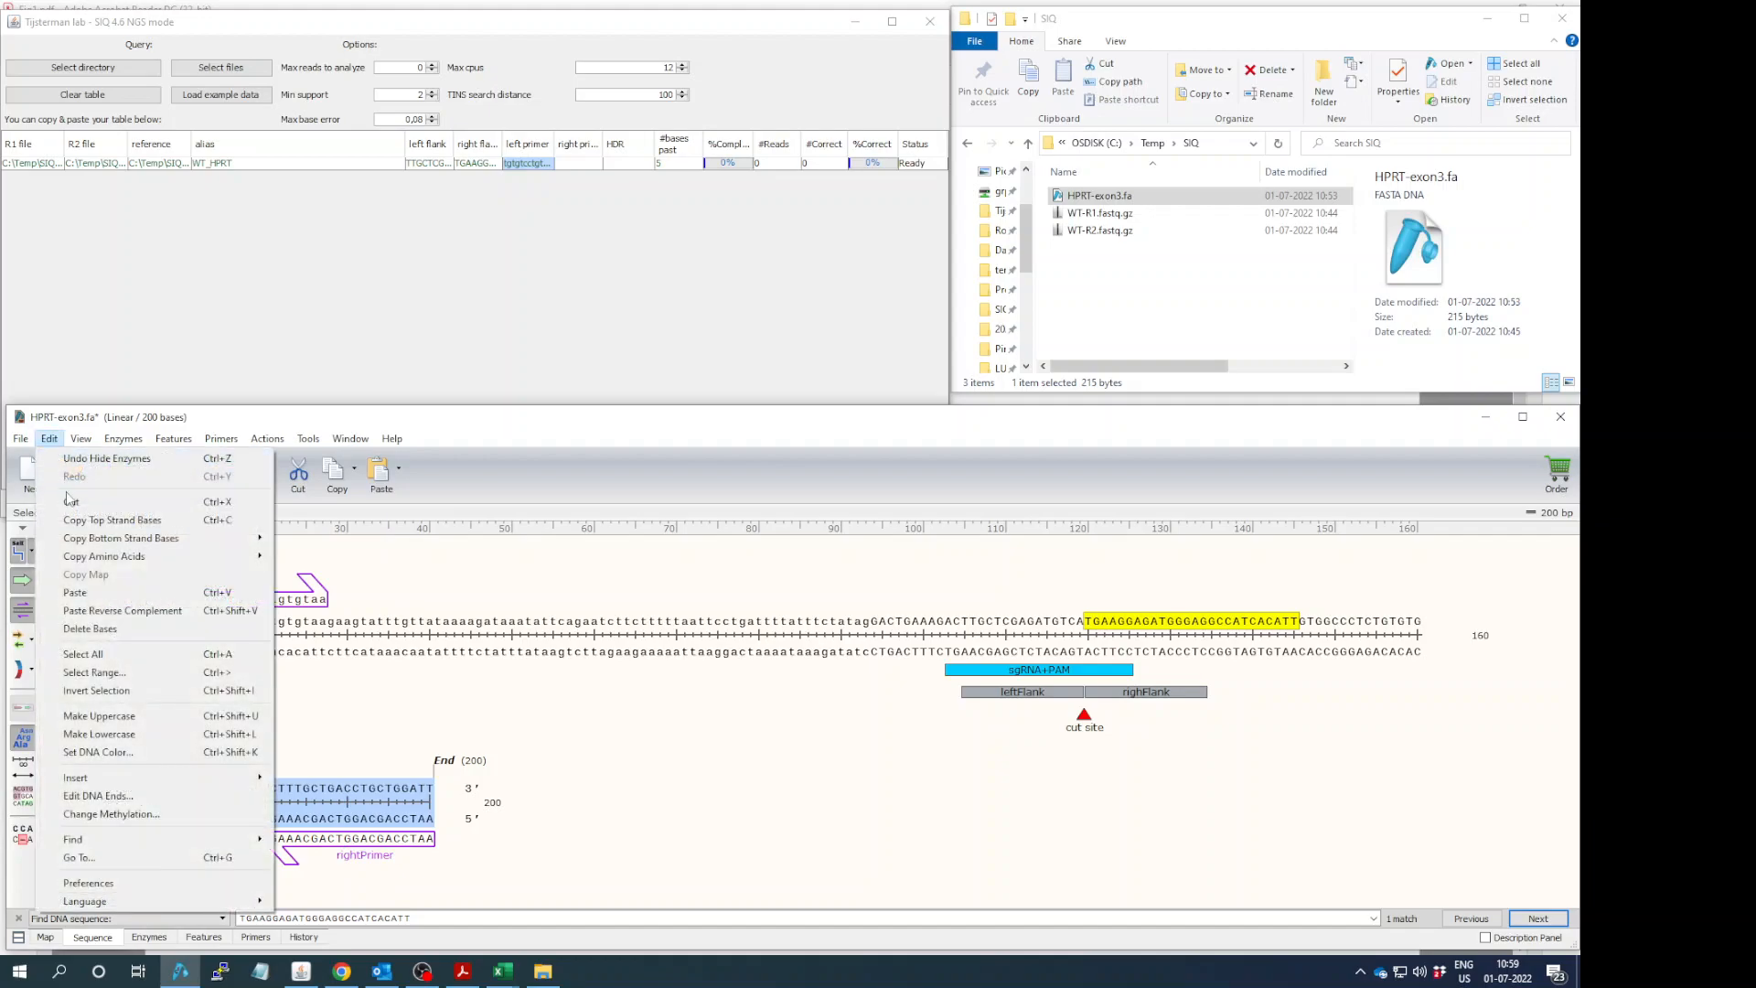
{"action": "mouse_move", "coordinate": [94, 538]}
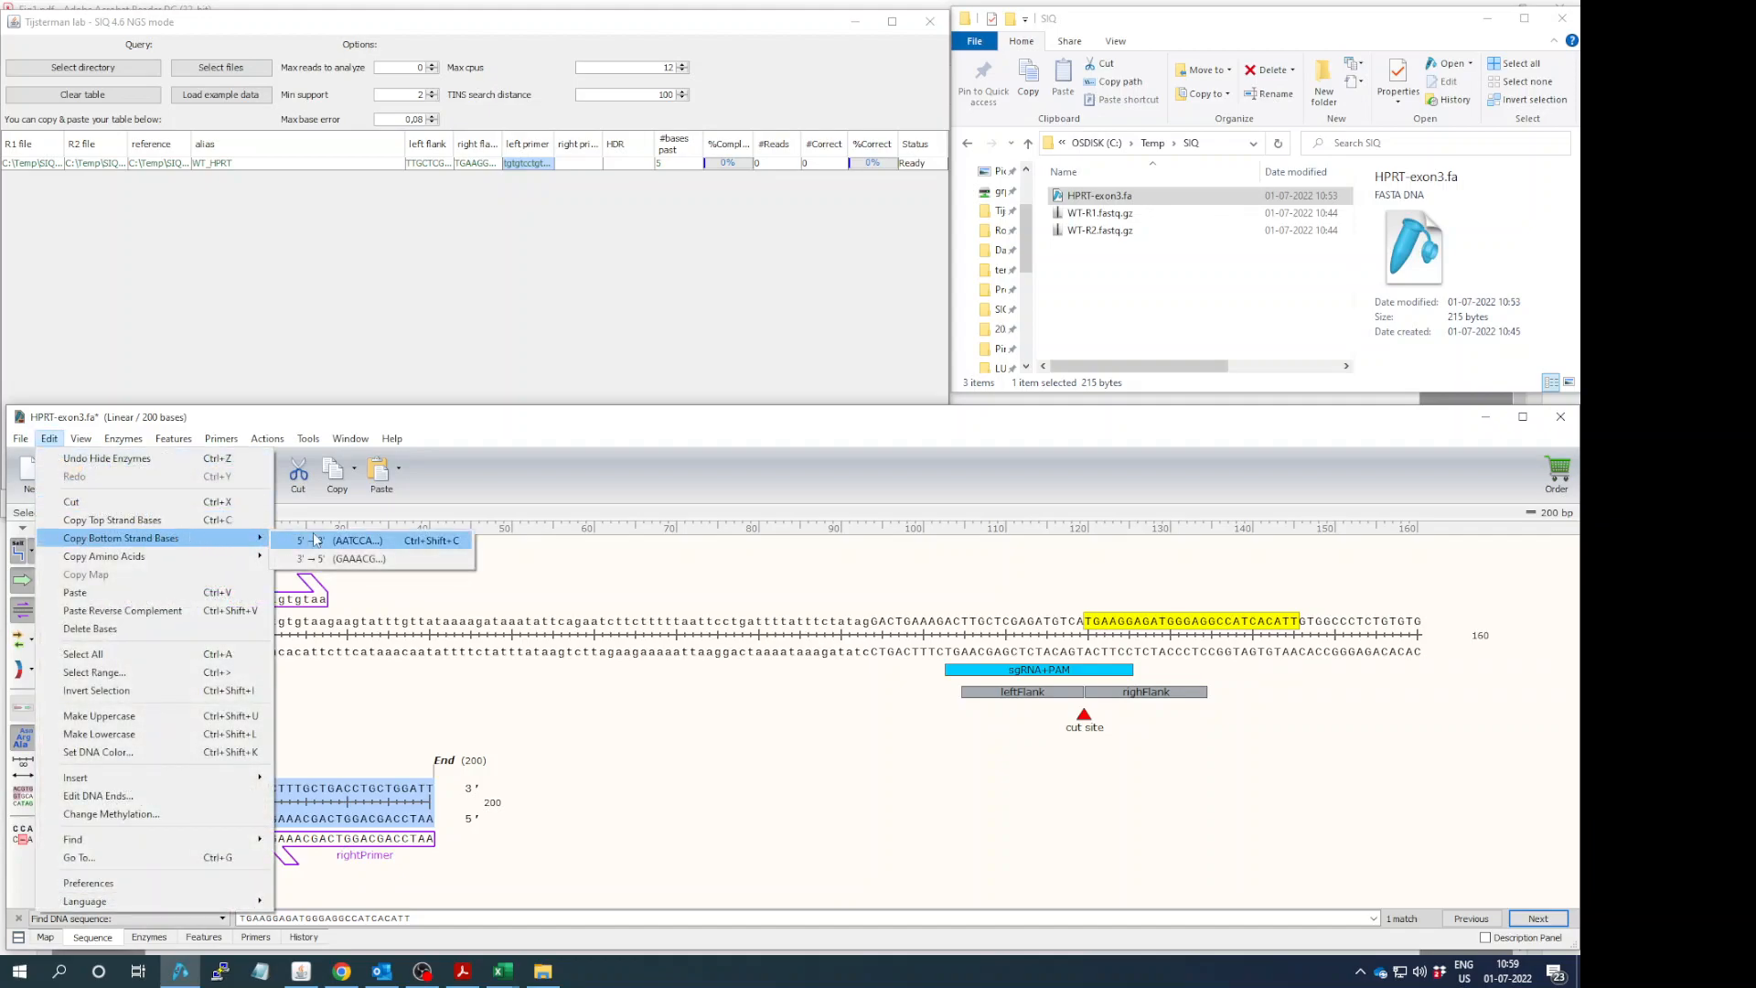
{"action": "left_click", "coordinate": [353, 542]}
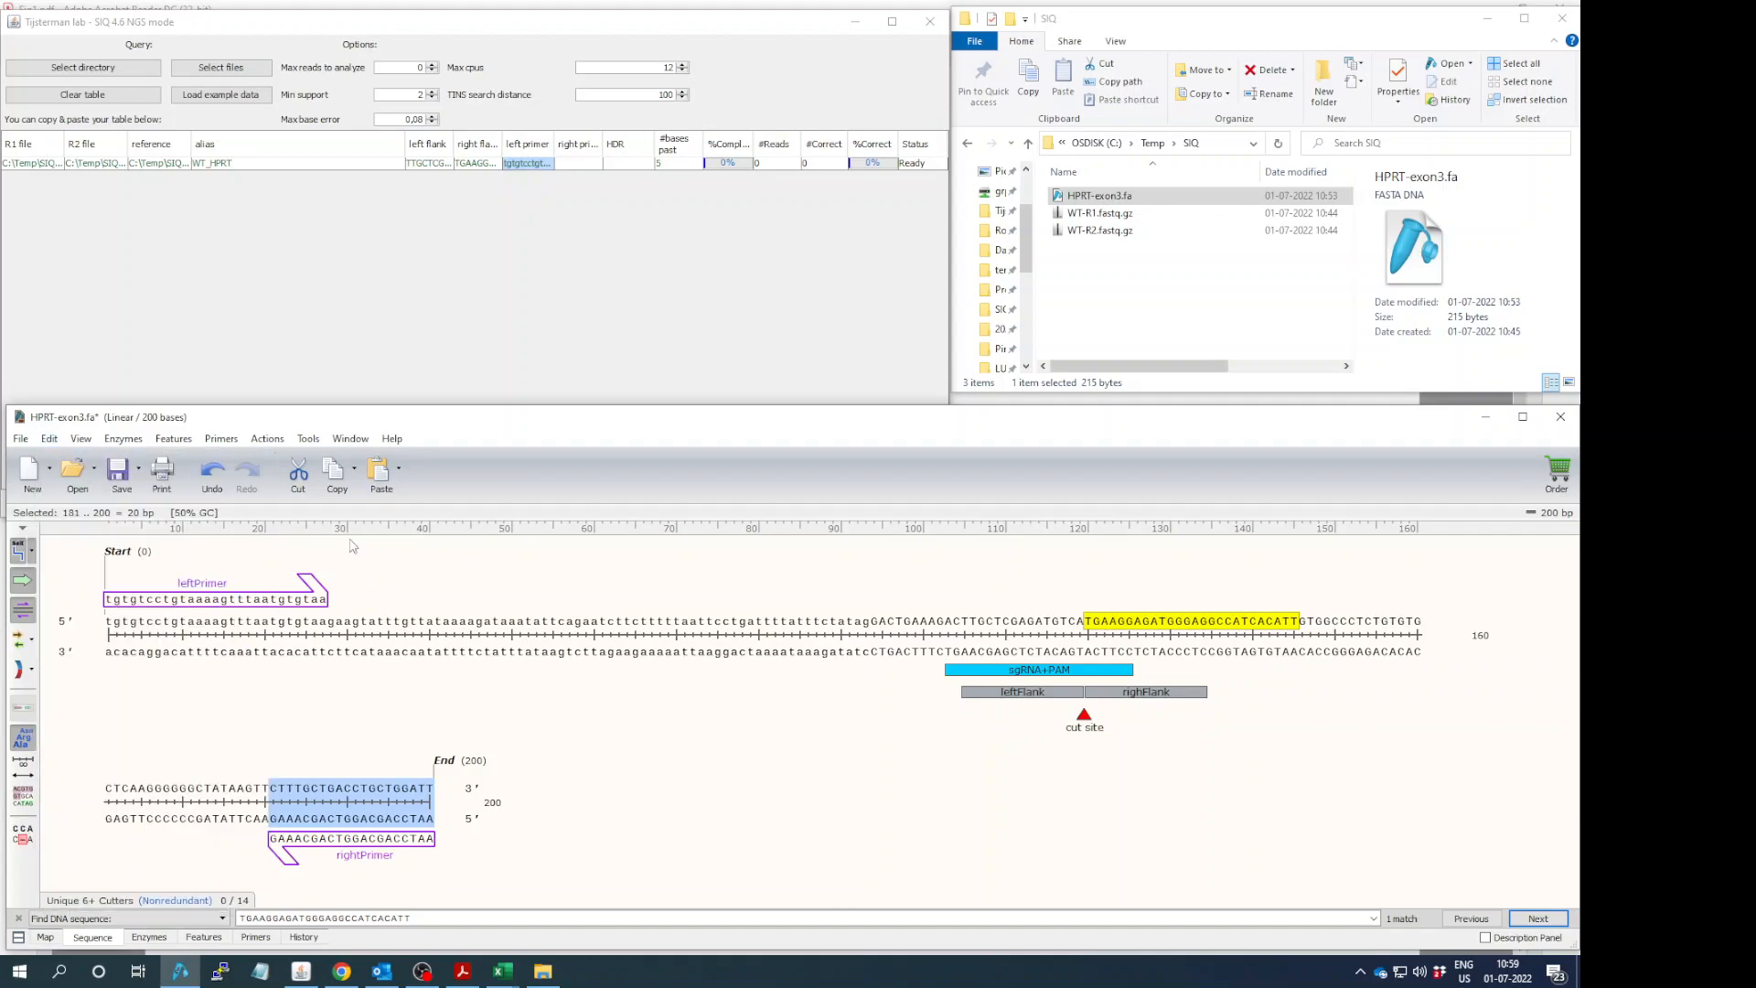
{"action": "left_click", "coordinate": [580, 164]}
{"action": "key", "text": "ctrl+v"}
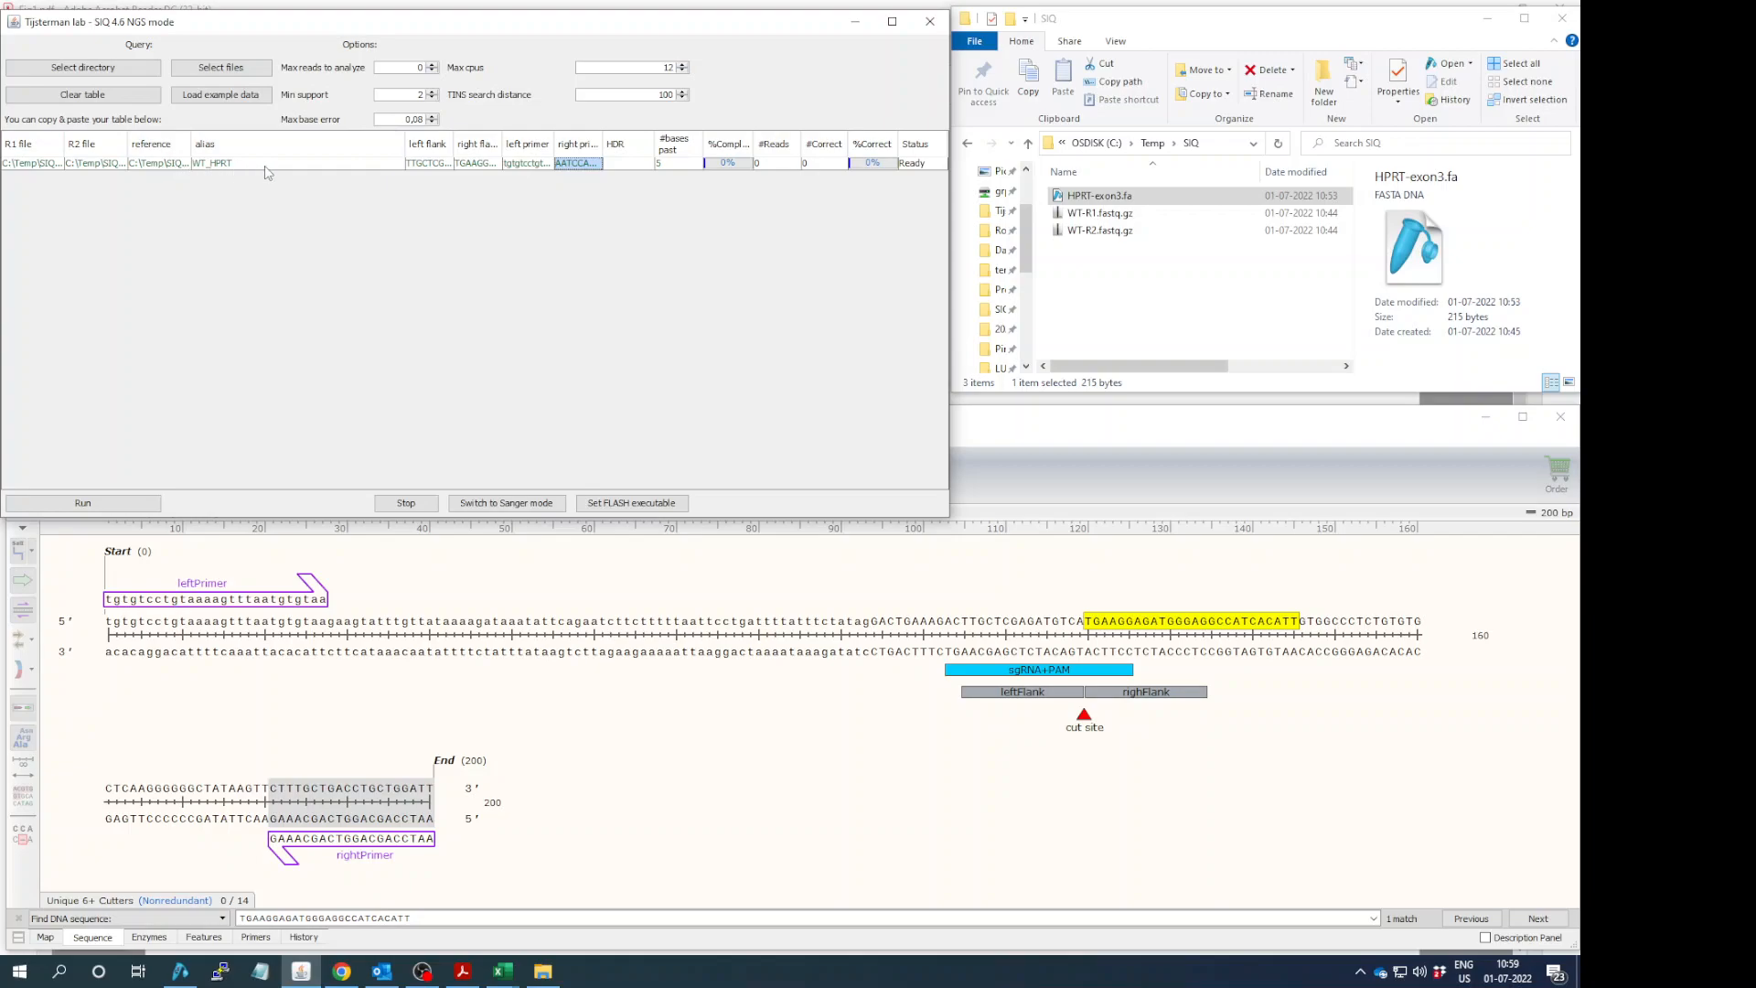
Step: Run the WT_HPRT analysis with the proposed Downloads output directory, prefix and Excel name, then minimize the results folder
{"action": "left_click", "coordinate": [82, 503]}
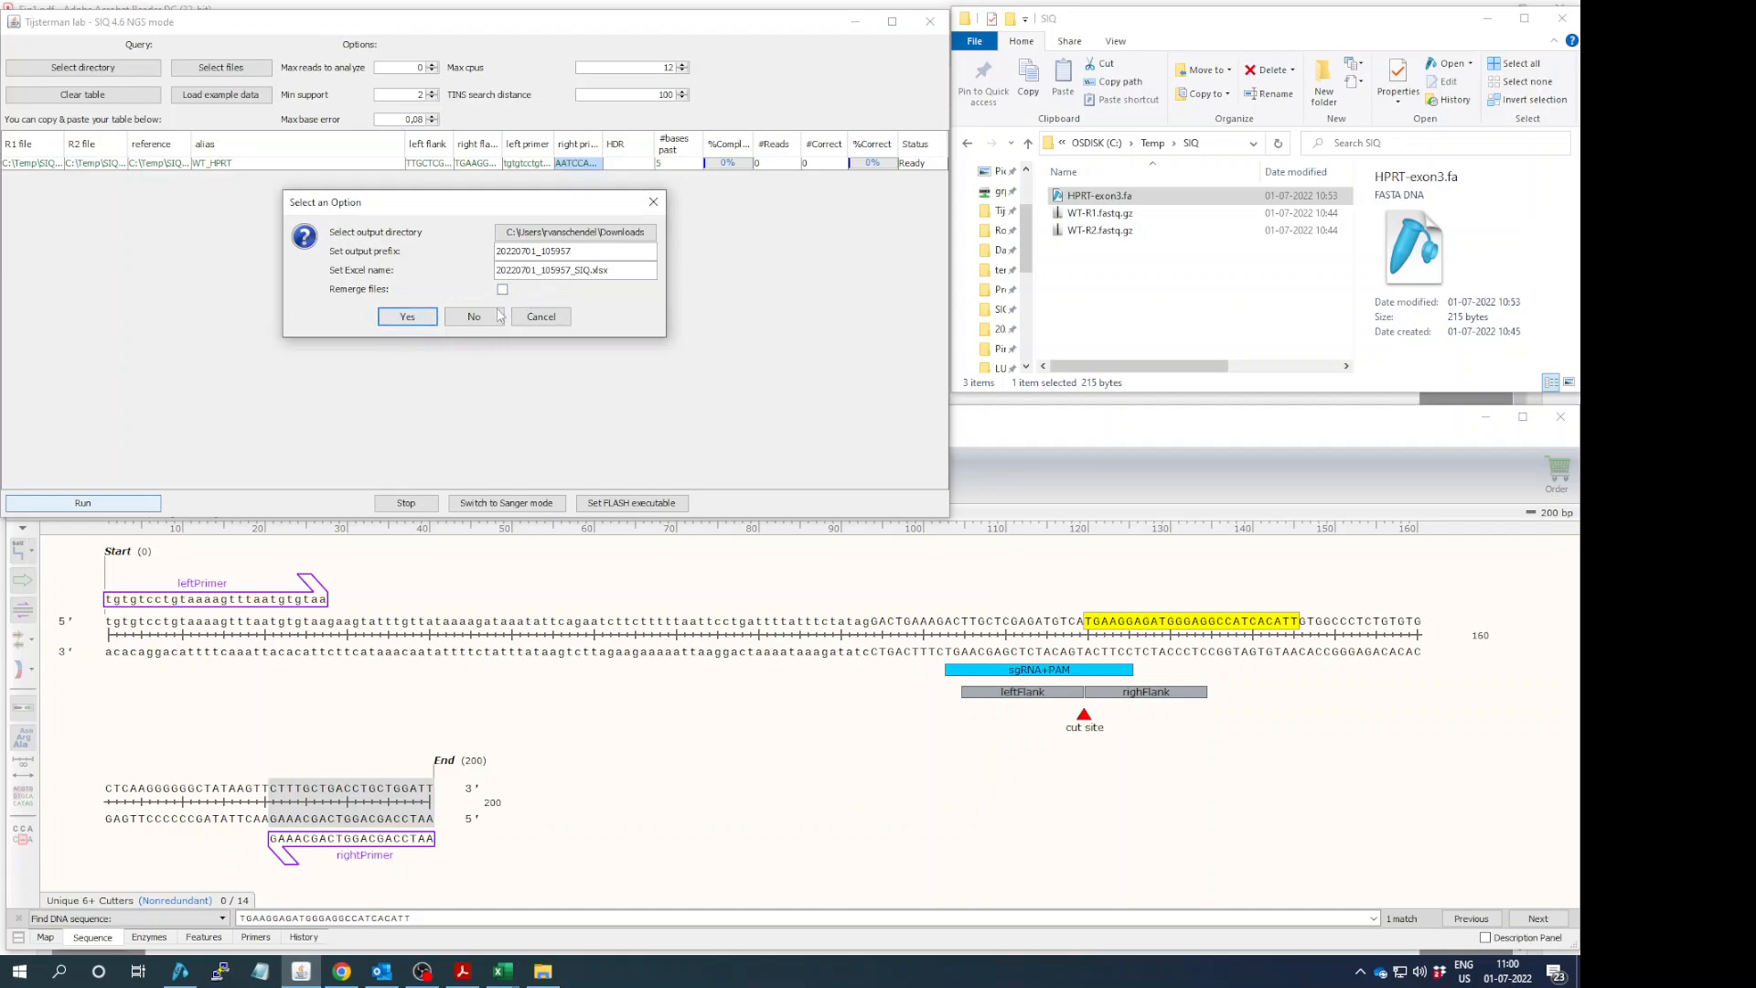
{"action": "left_click", "coordinate": [405, 318]}
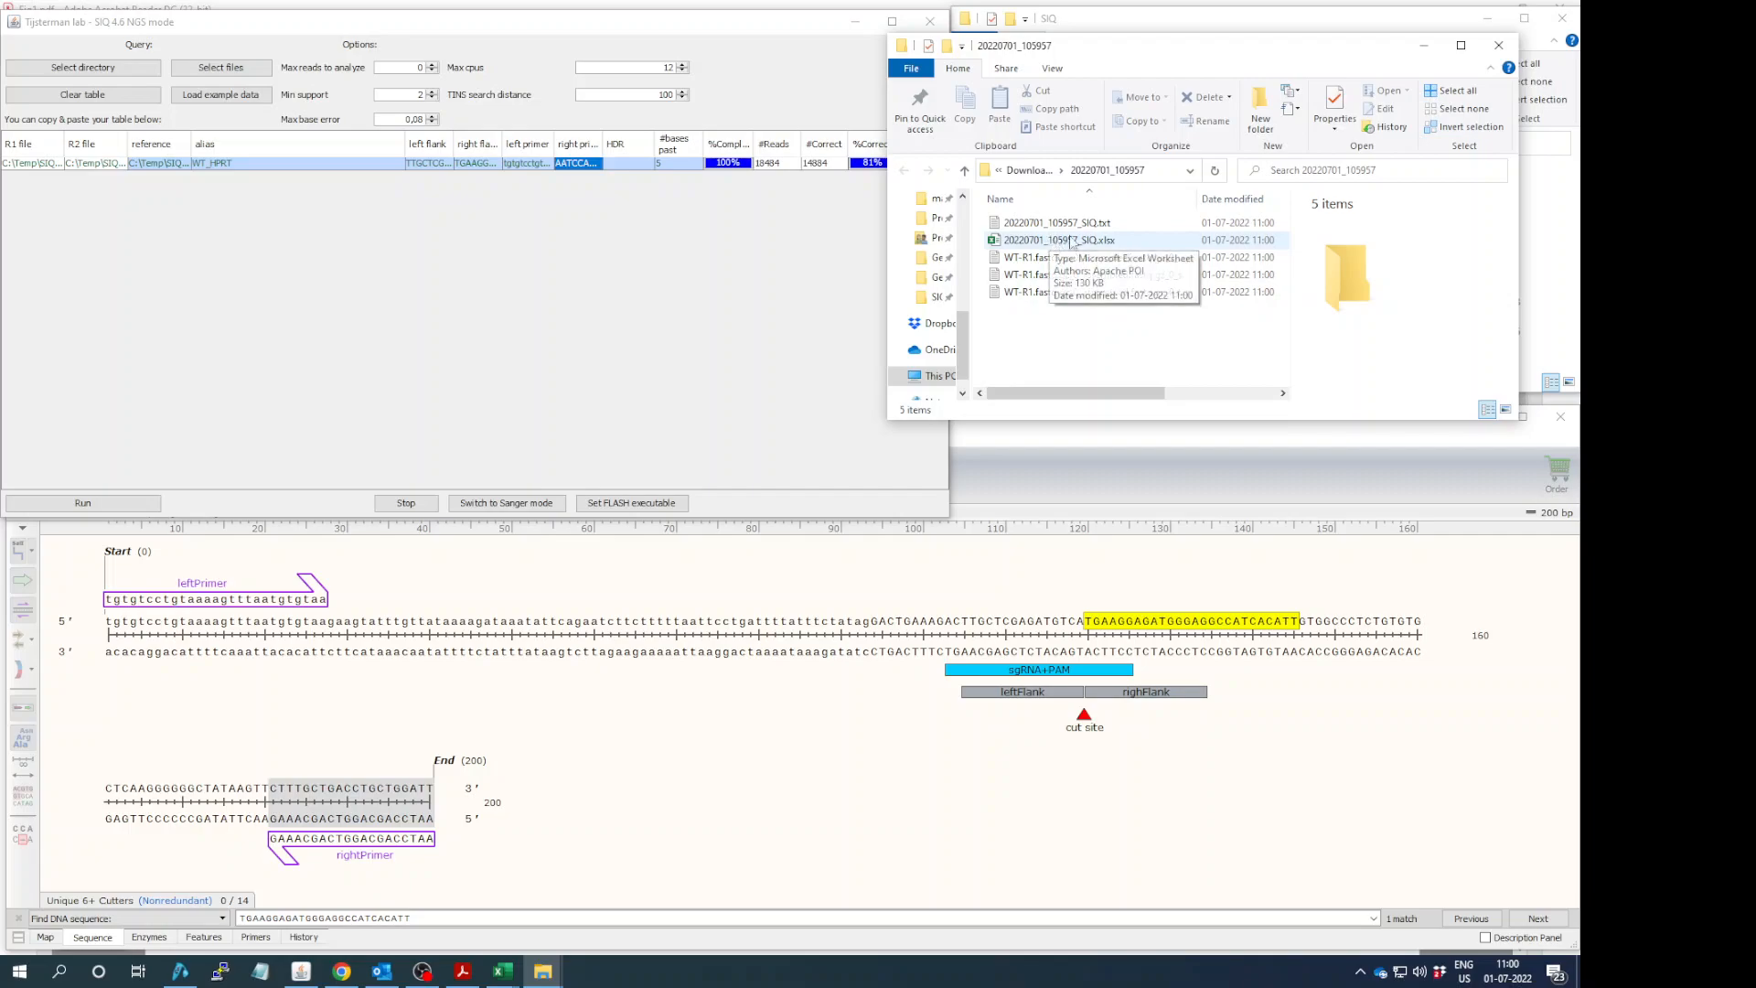
{"action": "left_click", "coordinate": [1424, 48]}
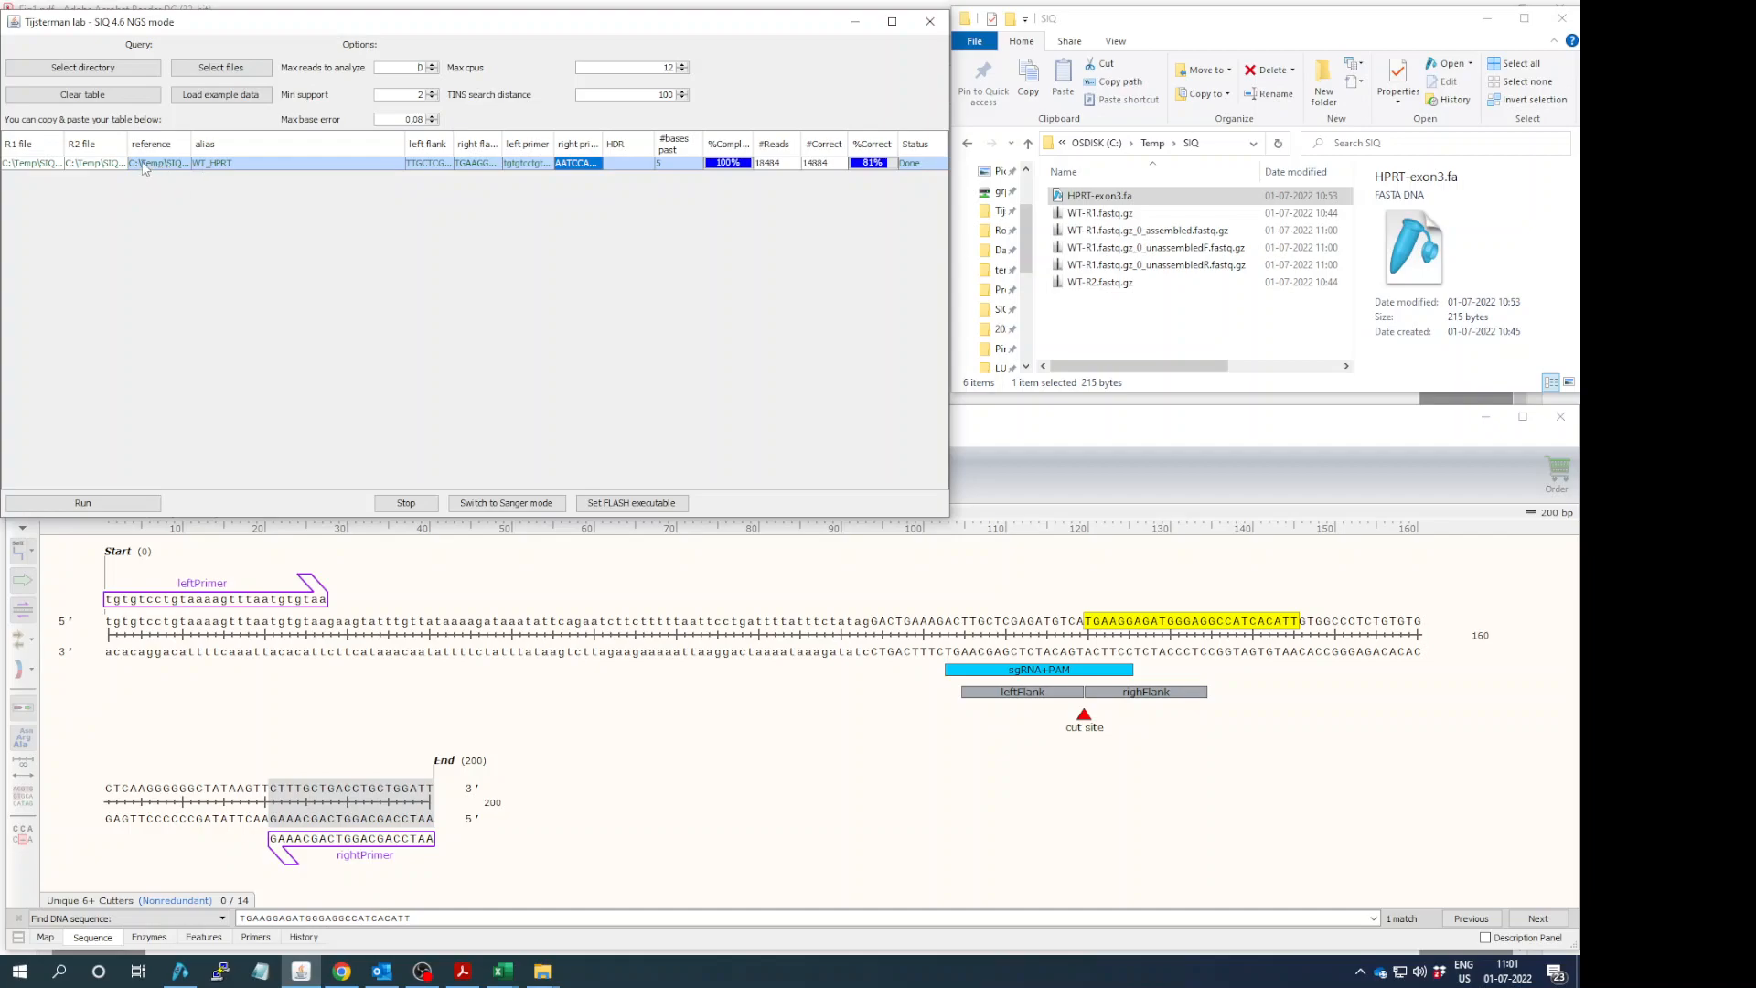
Step: Open HPRT-exon3.fa in Notepad to examine its FASTA header line, then close it and minimize the SIQ folder
{"action": "right_click", "coordinate": [1085, 199]}
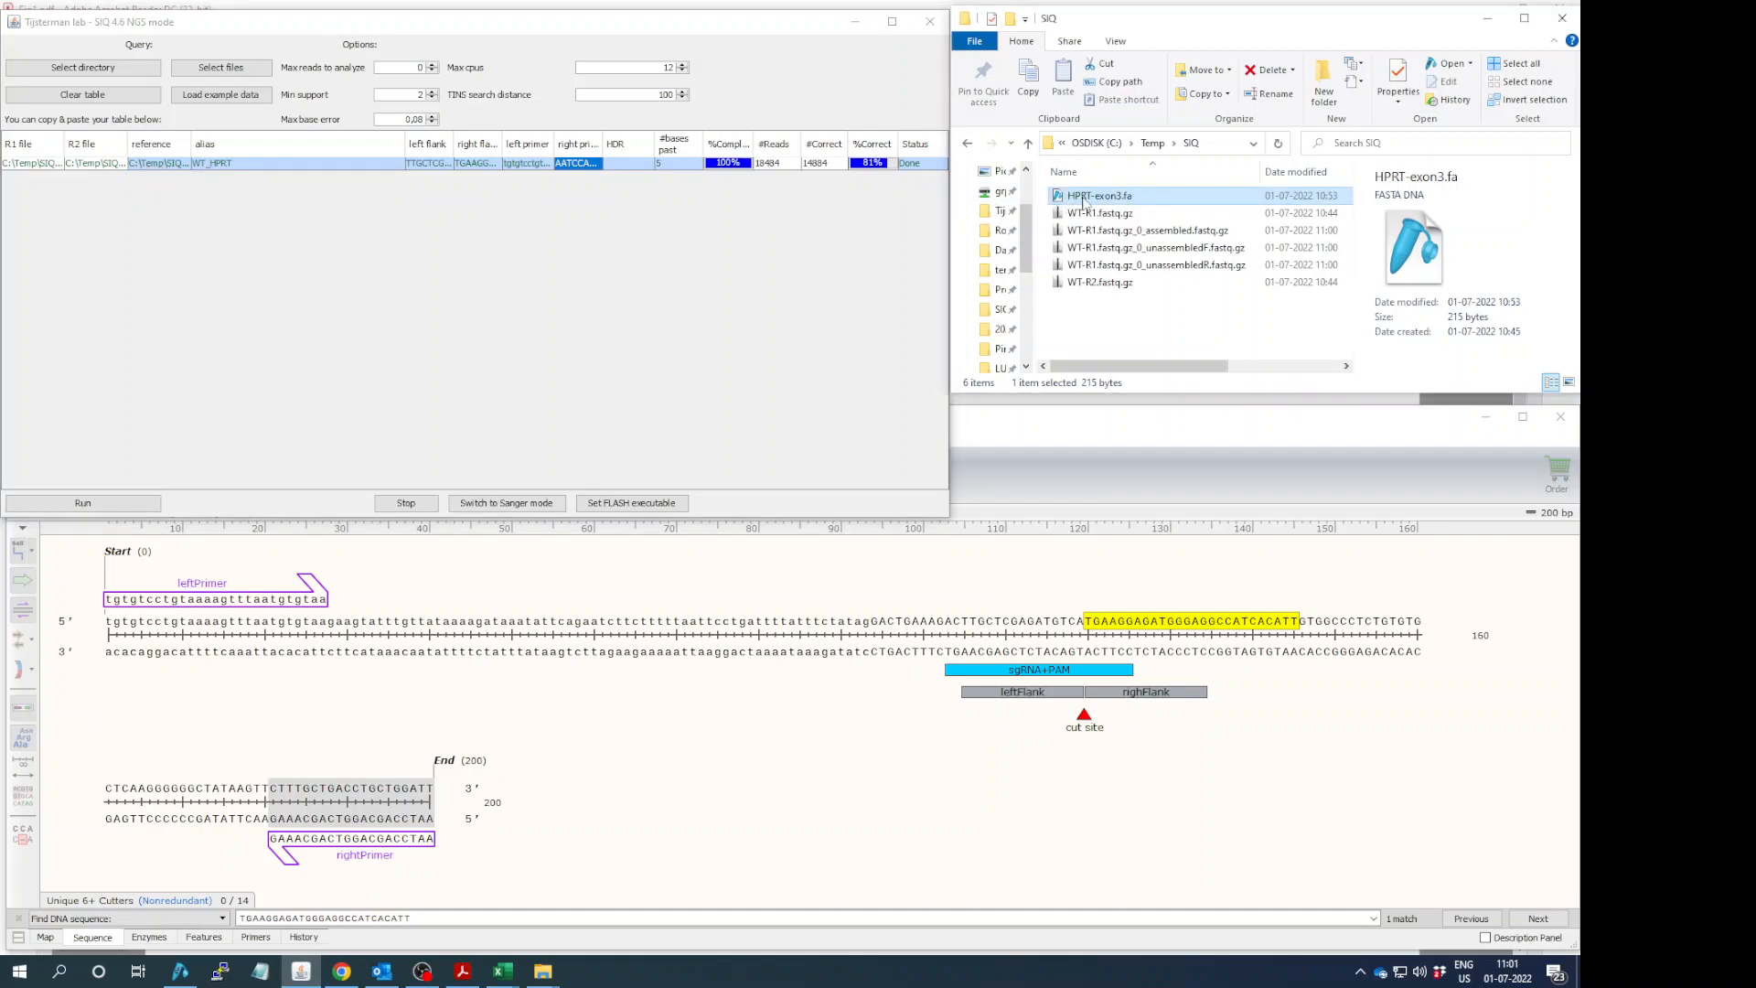
{"action": "mouse_move", "coordinate": [1180, 331]}
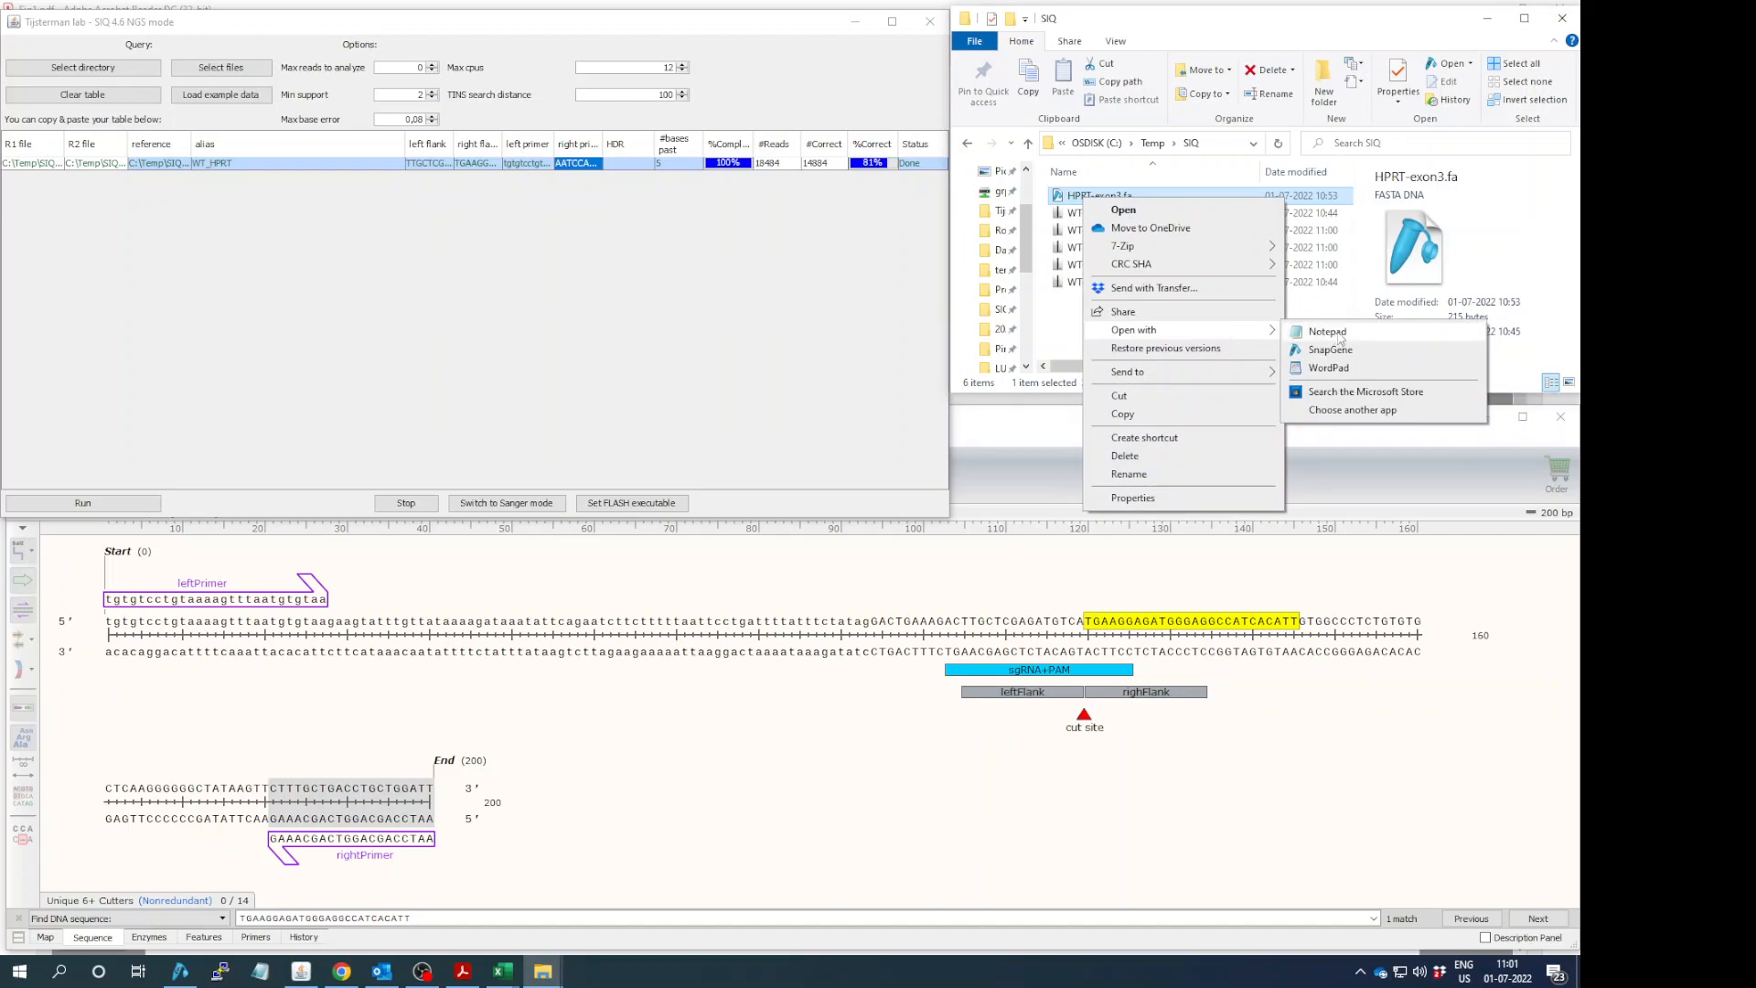
{"action": "left_click", "coordinate": [1342, 337]}
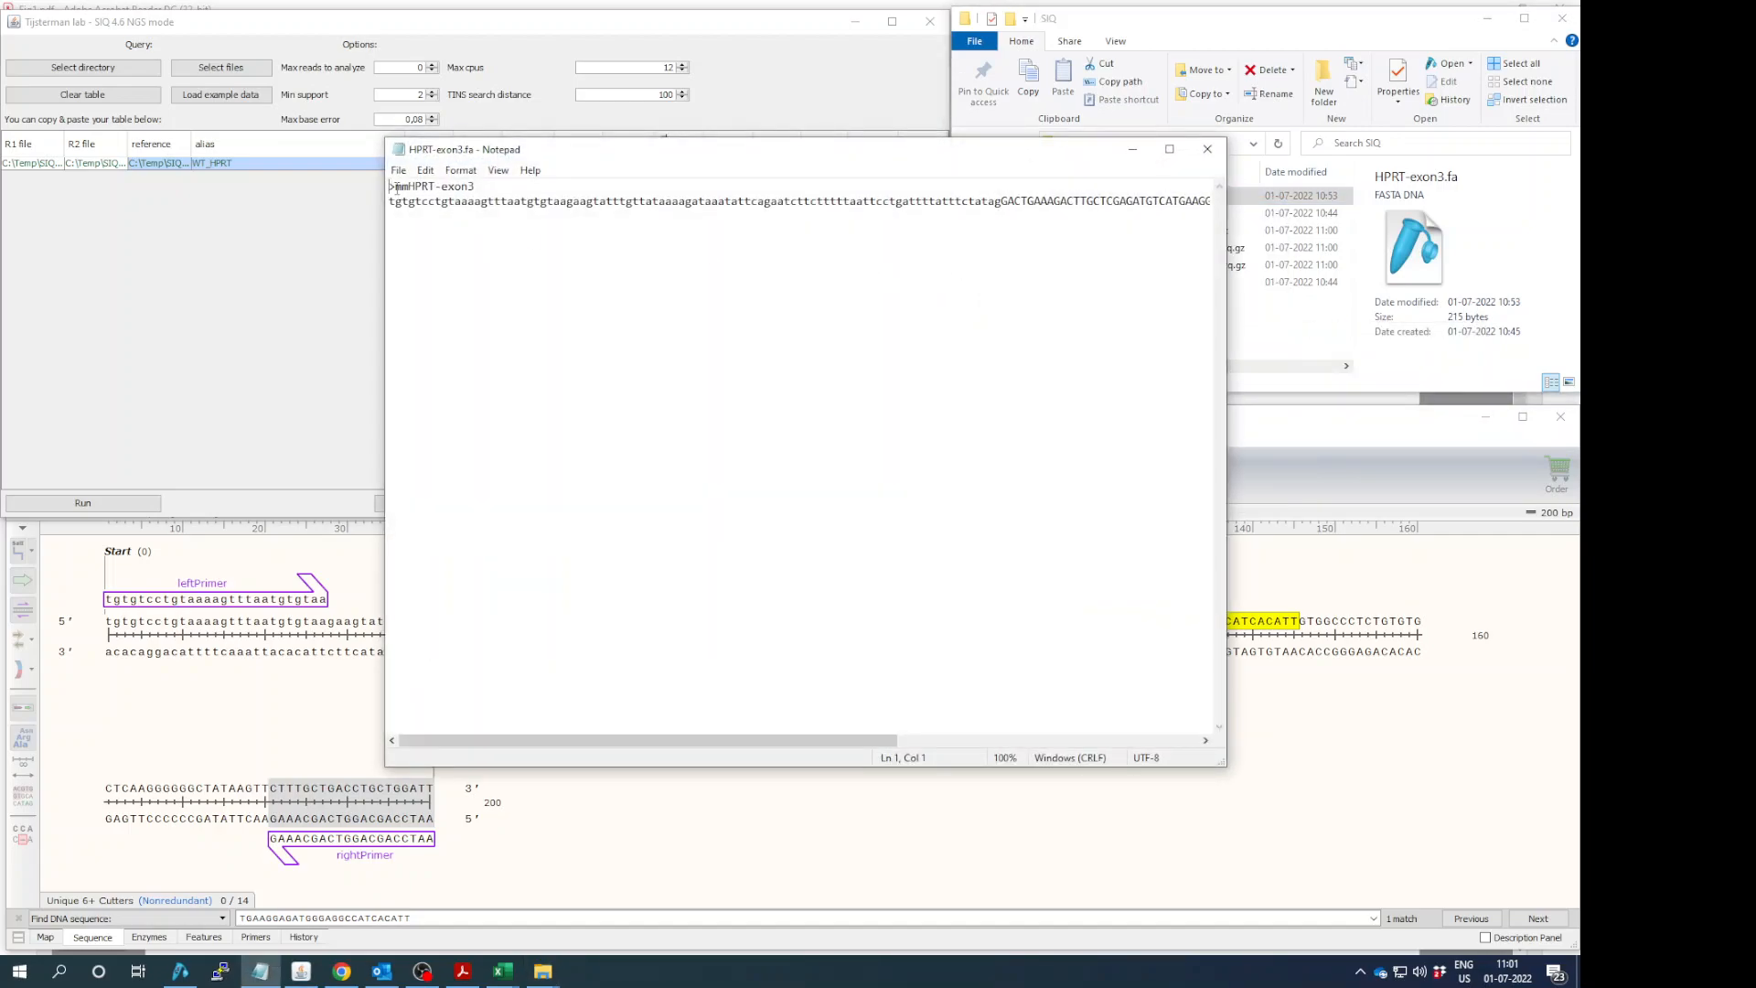
{"action": "left_click_drag", "start_coordinate": [391, 188], "coordinate": [476, 187]}
{"action": "left_click", "coordinate": [486, 187]}
{"action": "left_click", "coordinate": [1208, 150]}
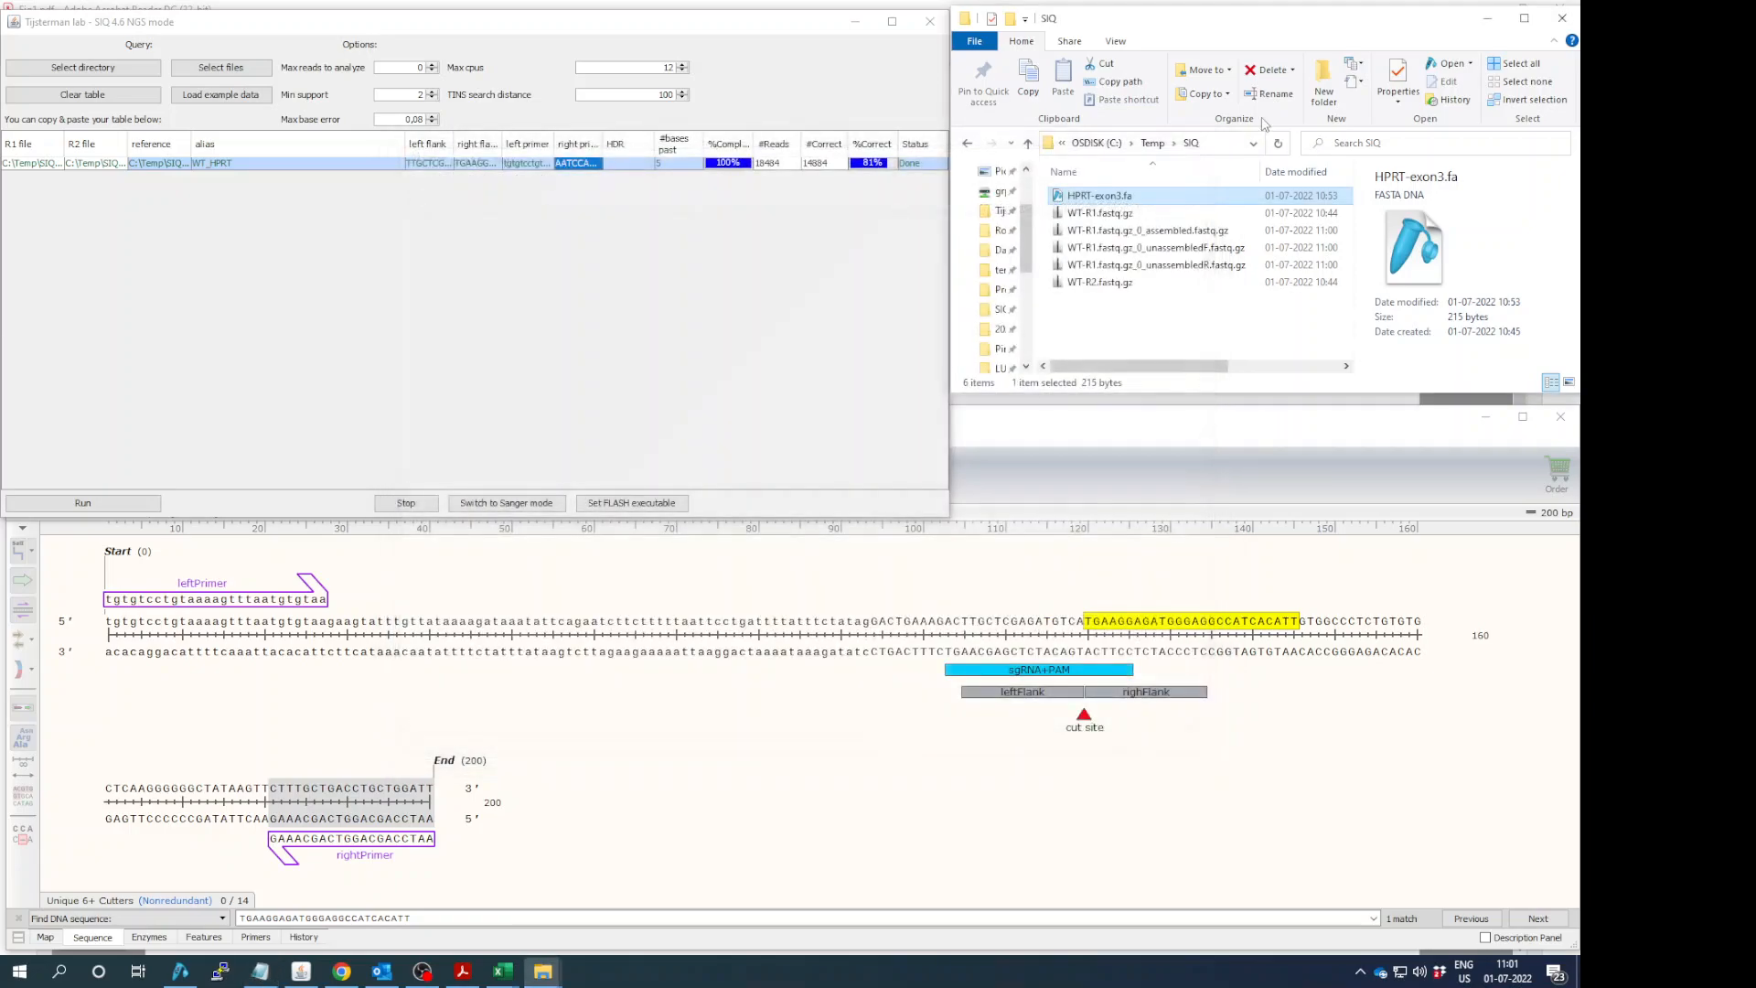
{"action": "left_click", "coordinate": [1486, 20]}
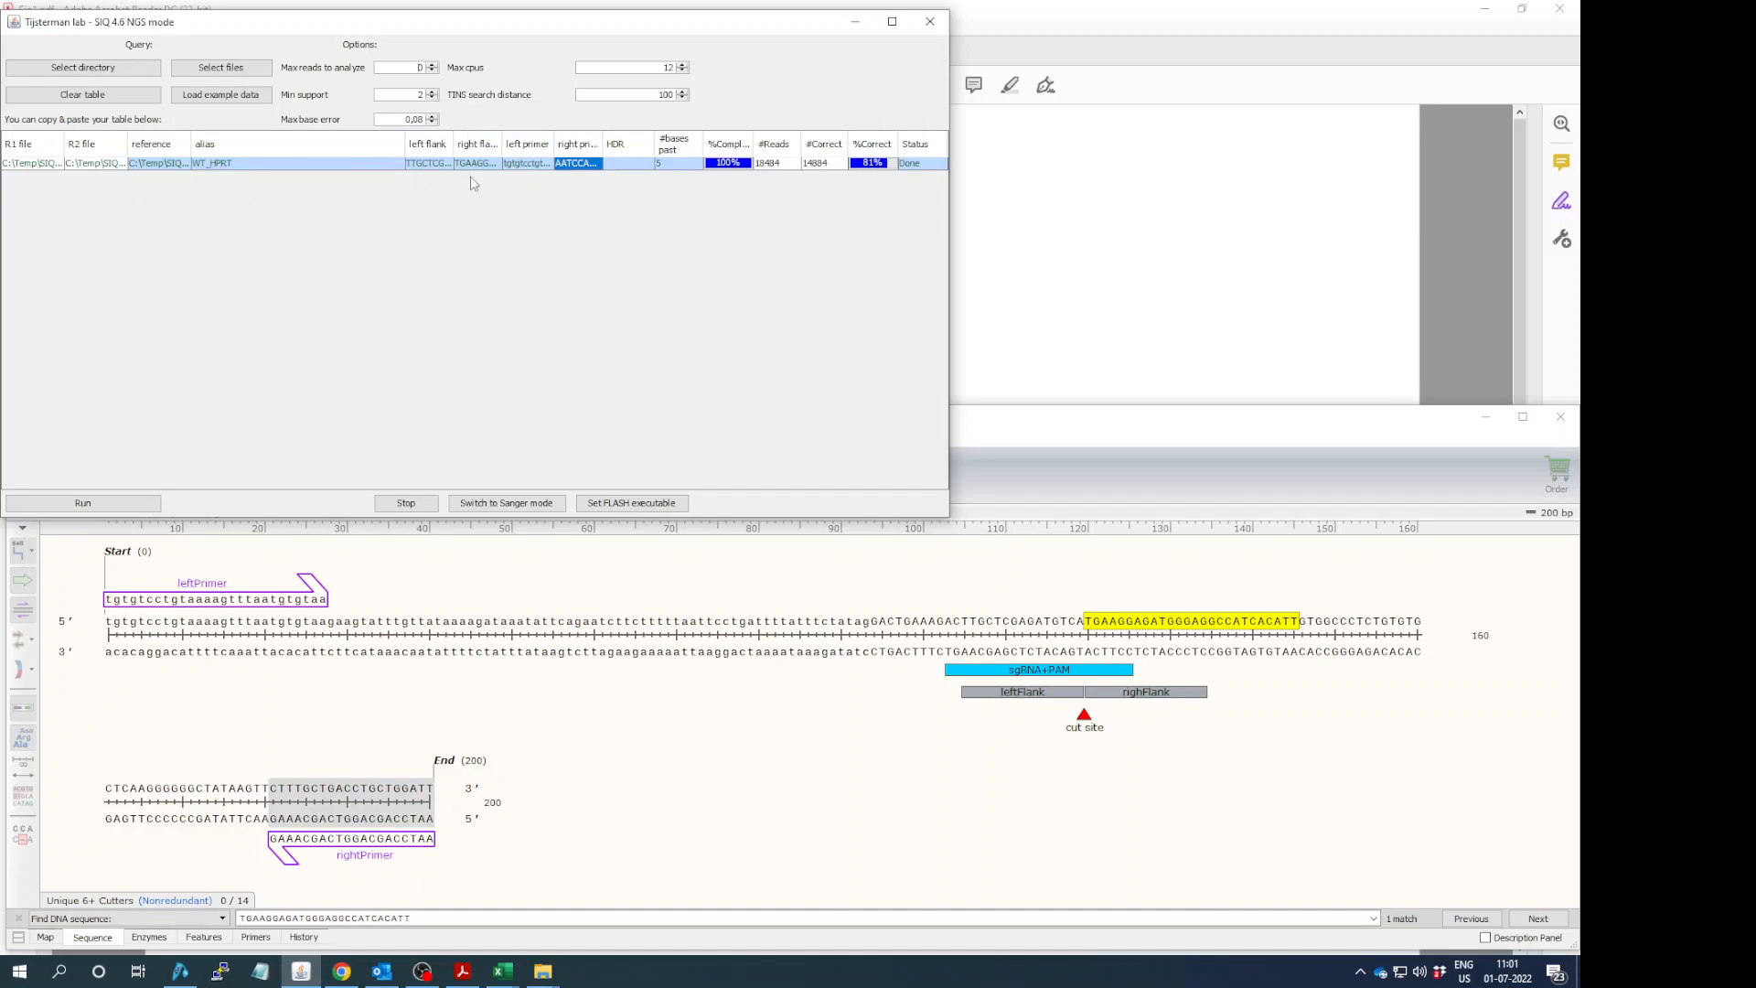
Step: Clear the WT_HPRT row from the analysis table and load the example data
{"action": "left_click", "coordinate": [77, 503]}
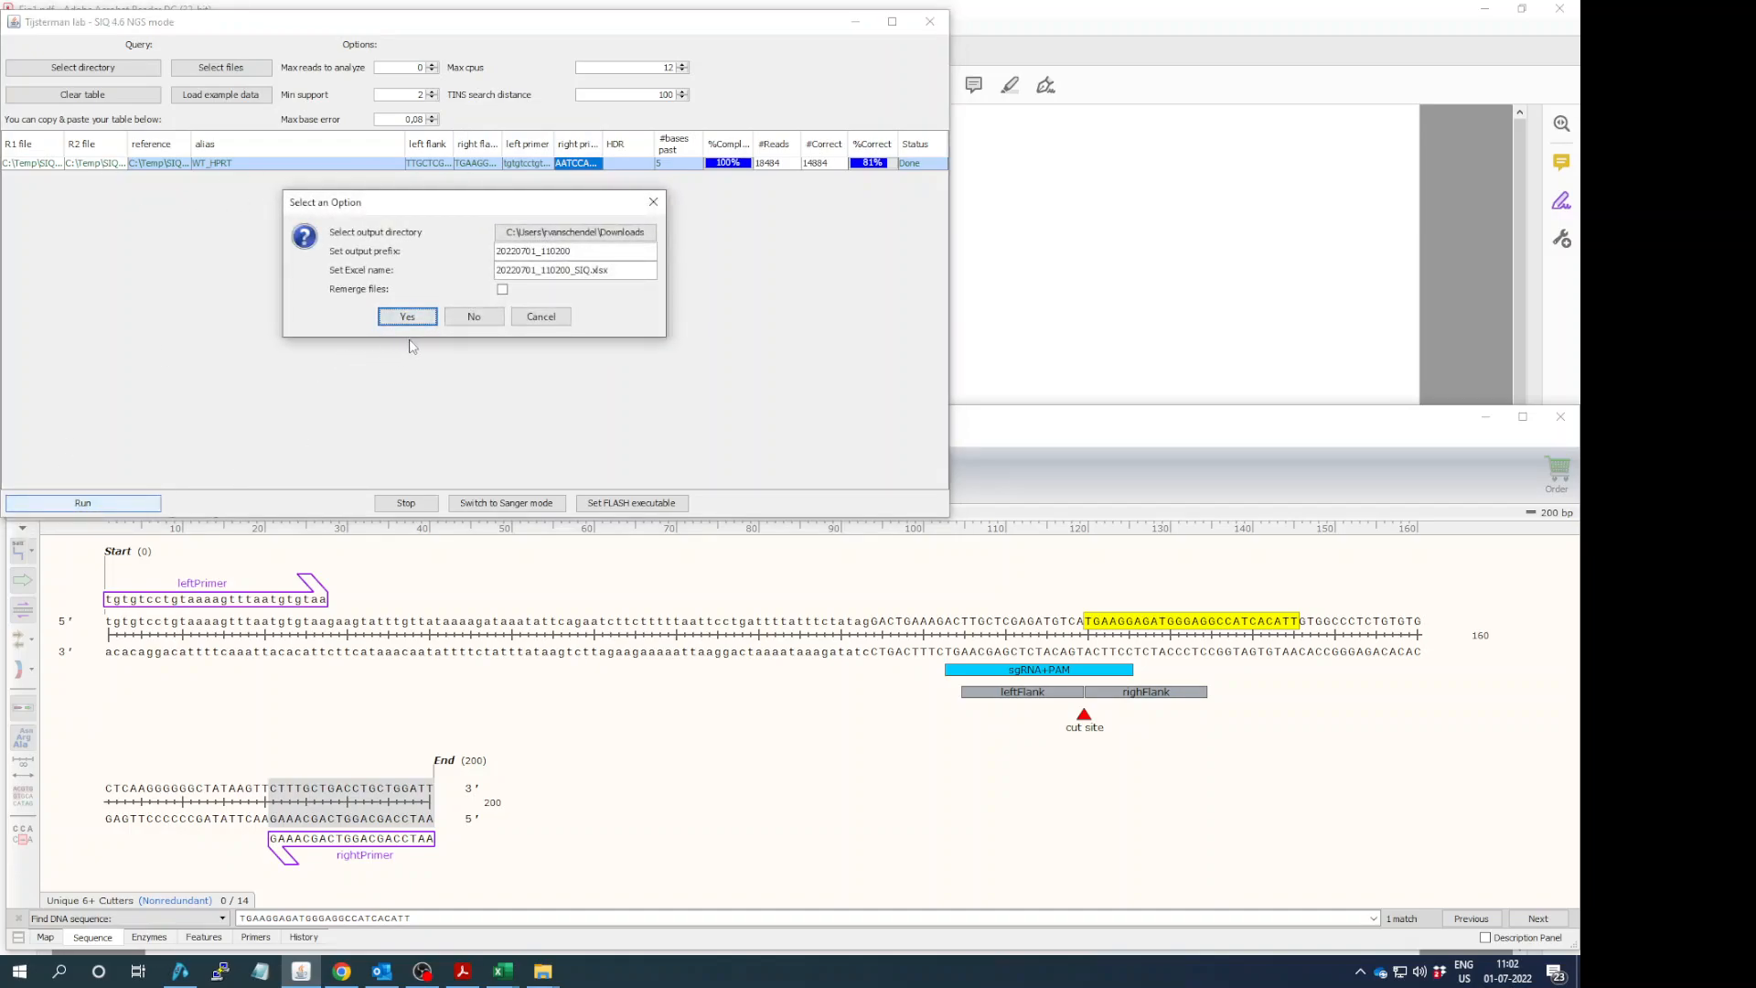
{"action": "left_click", "coordinate": [544, 319]}
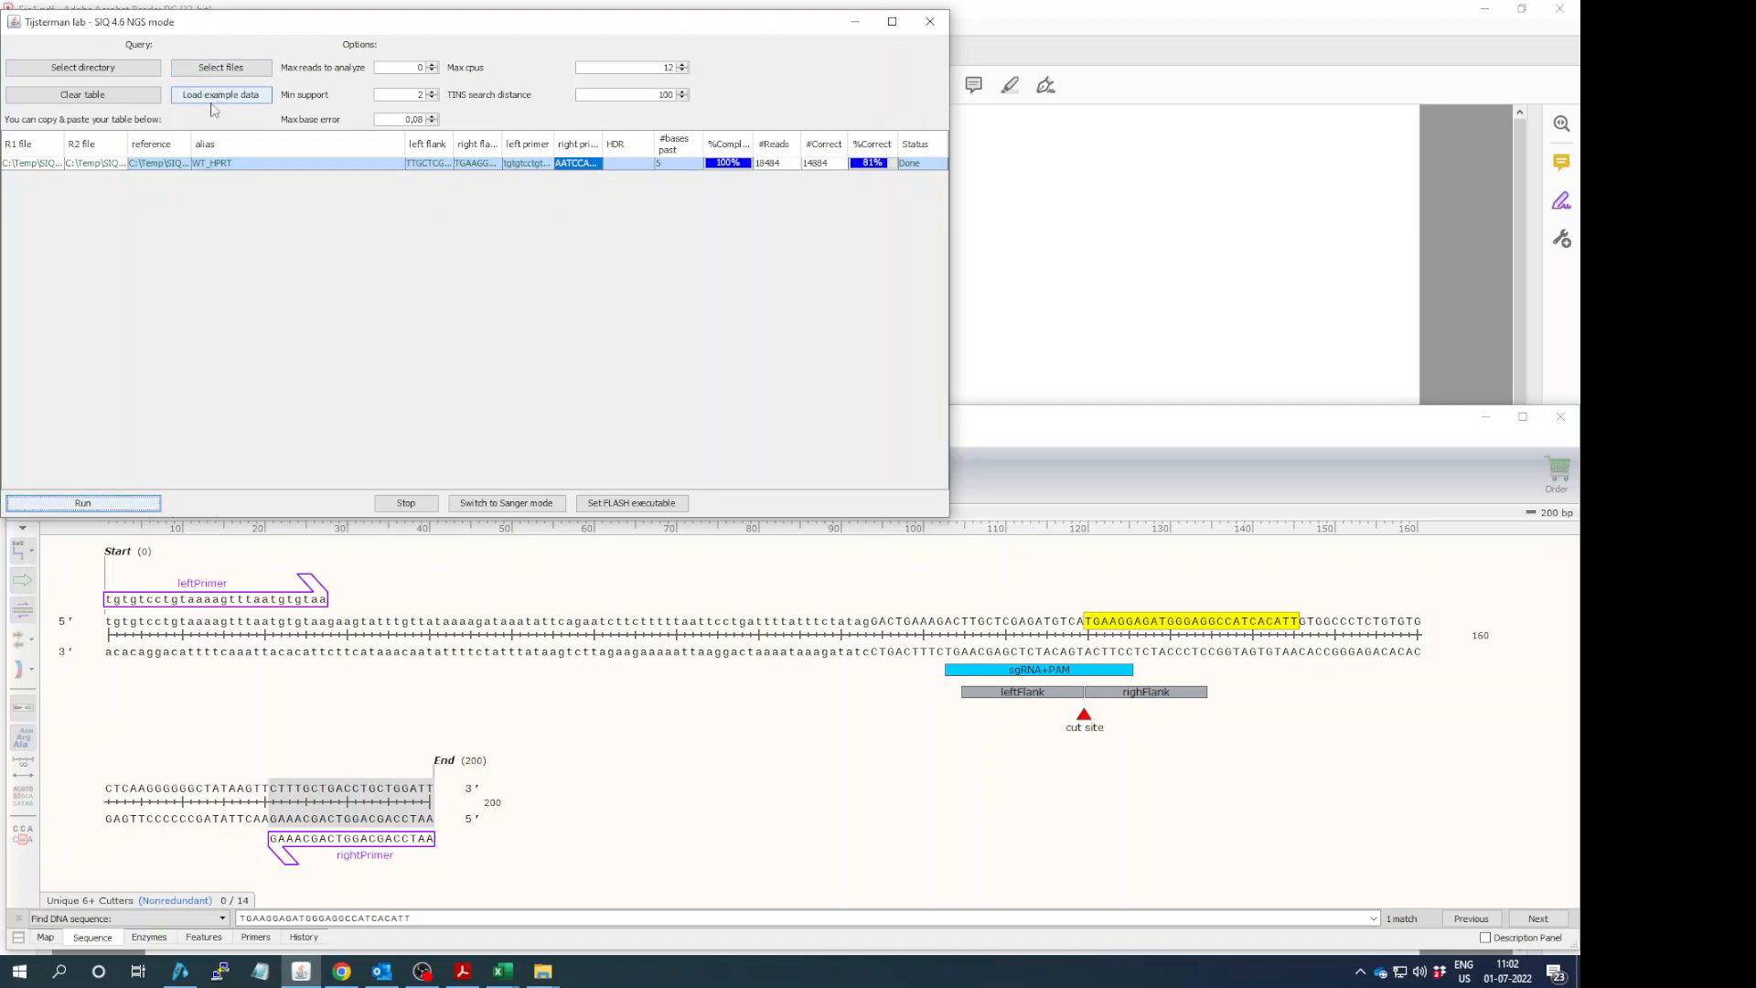
{"action": "left_click", "coordinate": [123, 95]}
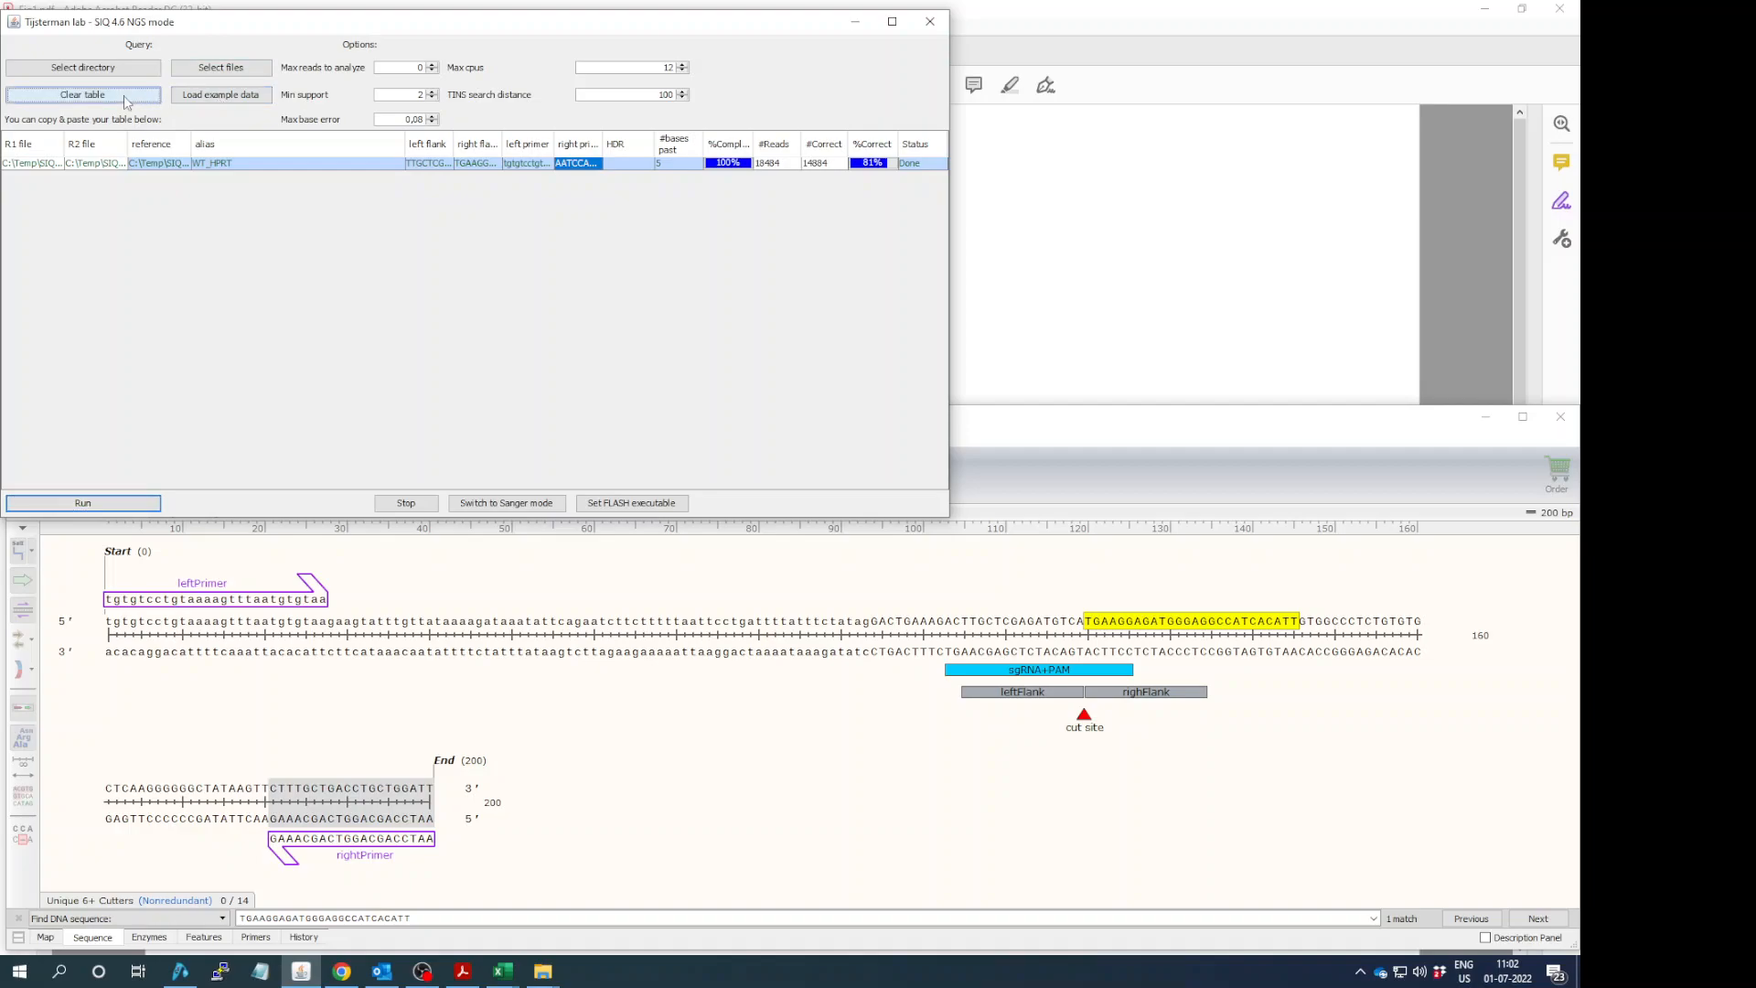
{"action": "left_click", "coordinate": [208, 98]}
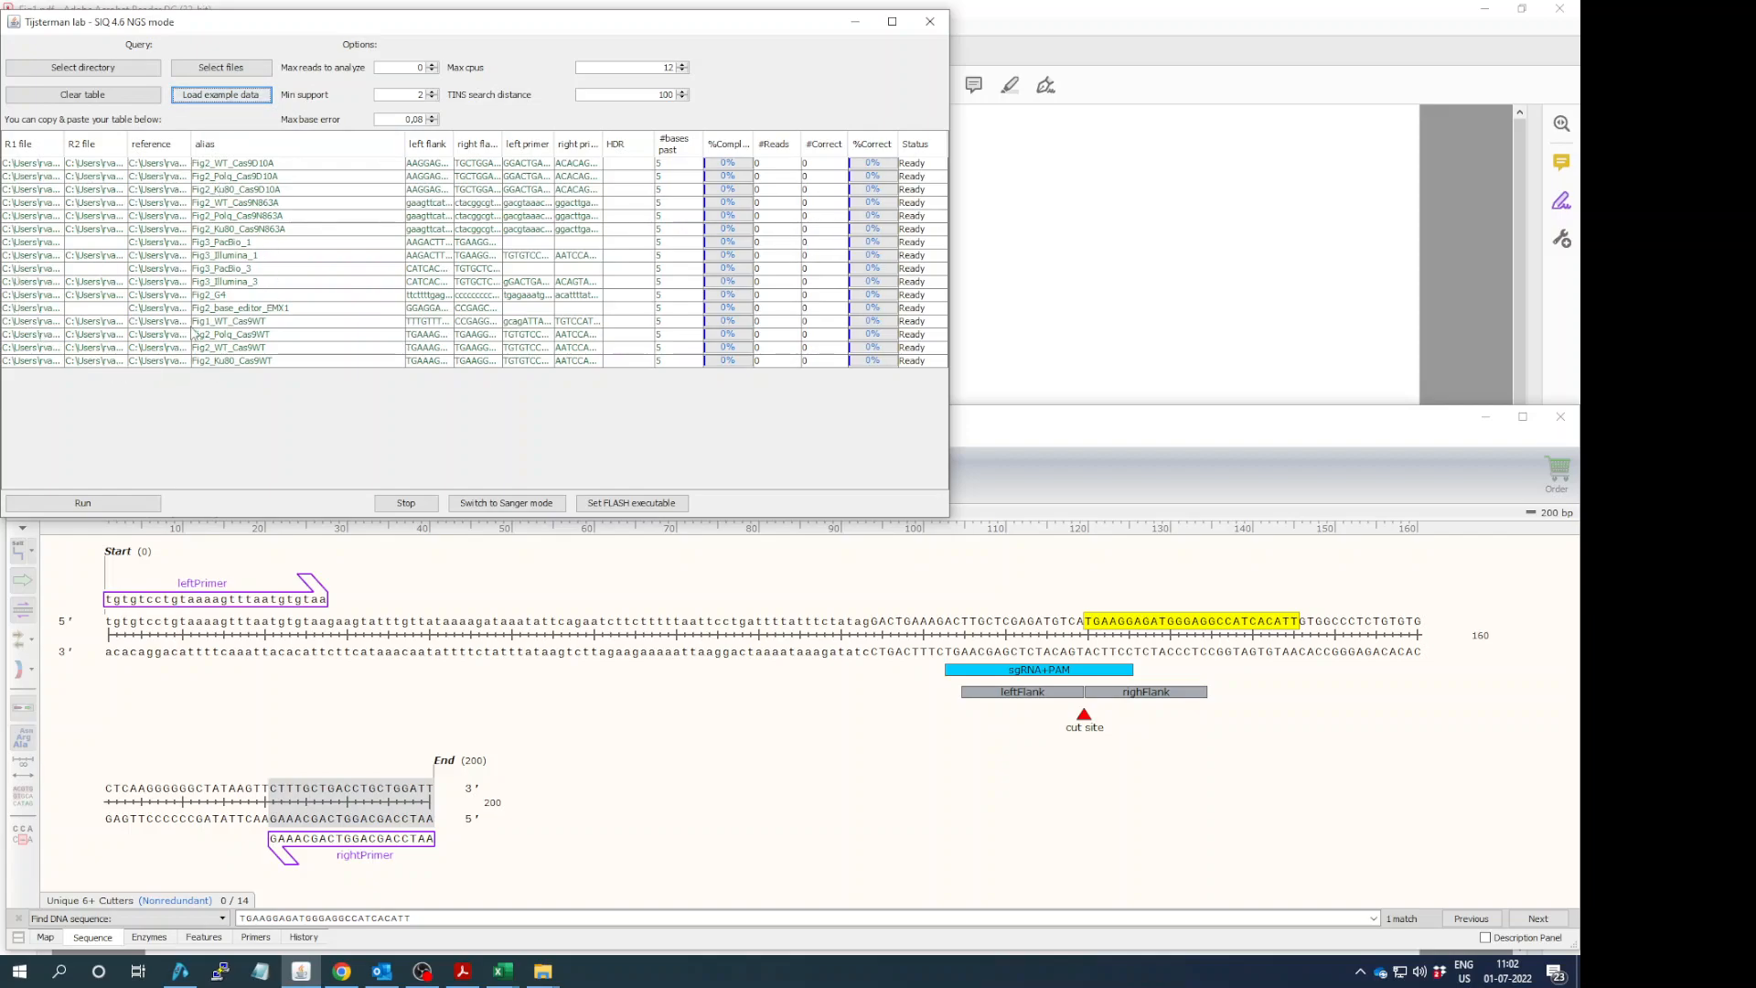
Step: Run the analysis on all example samples with the proposed output settings and look through the resulting output folder
{"action": "left_click", "coordinate": [106, 508]}
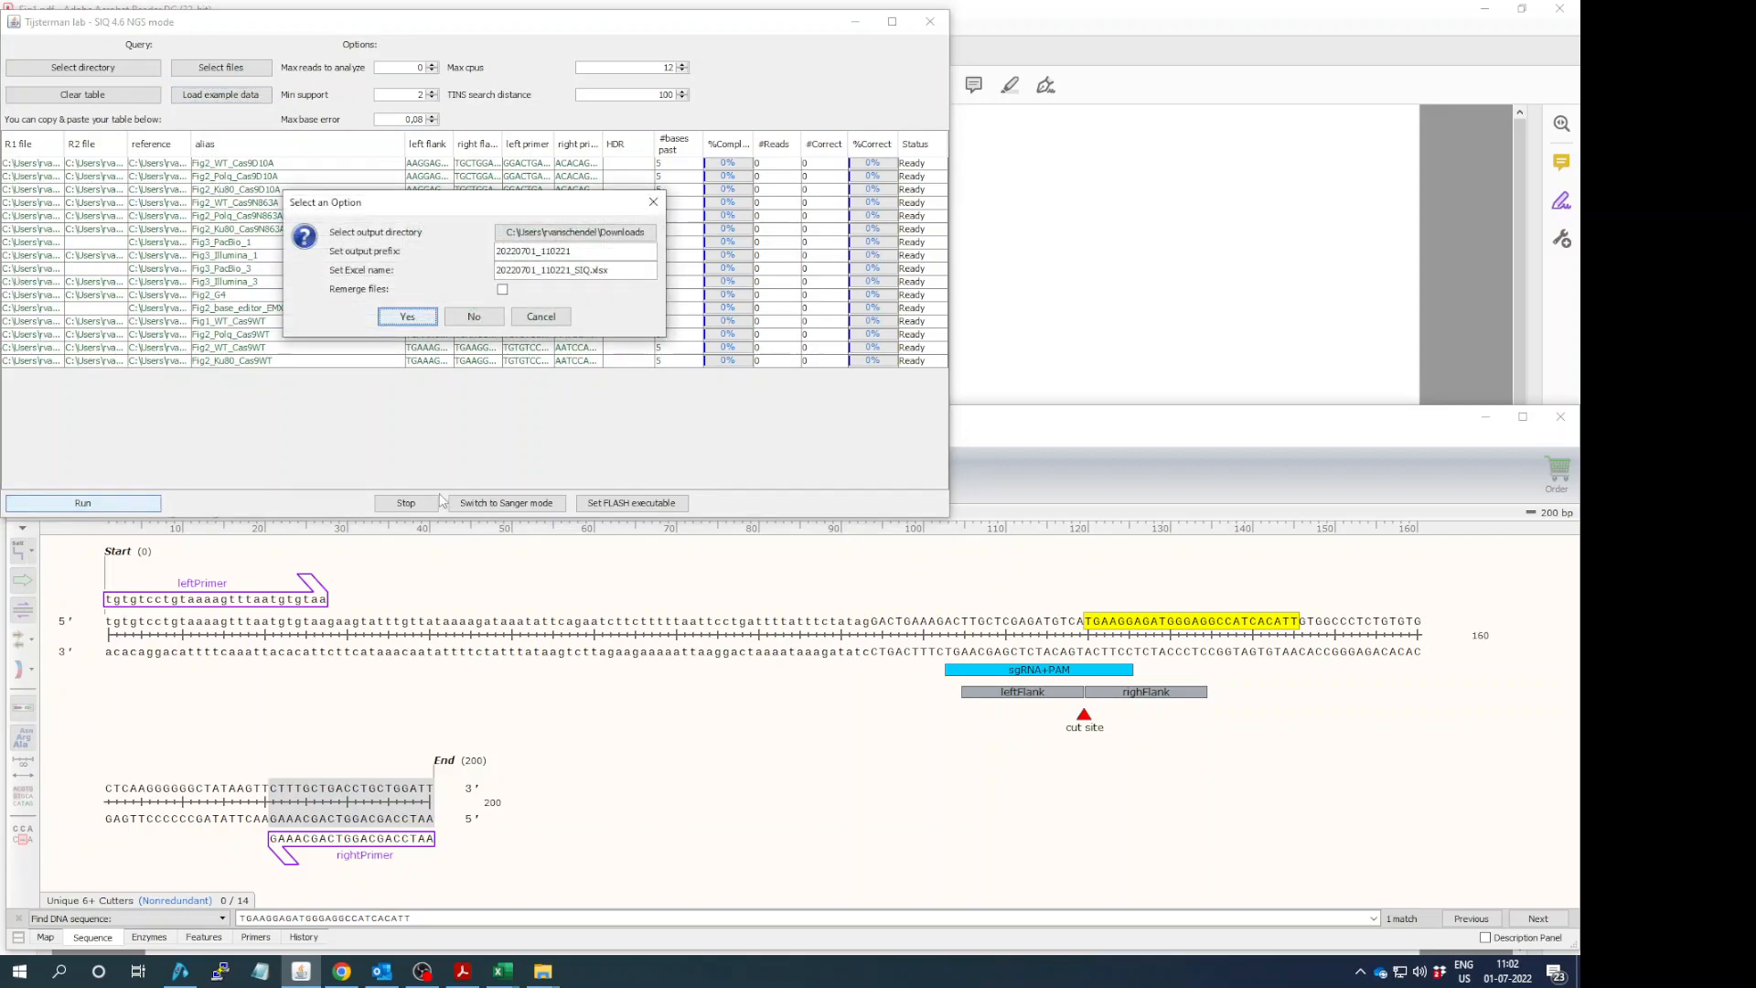
{"action": "left_click", "coordinate": [407, 318]}
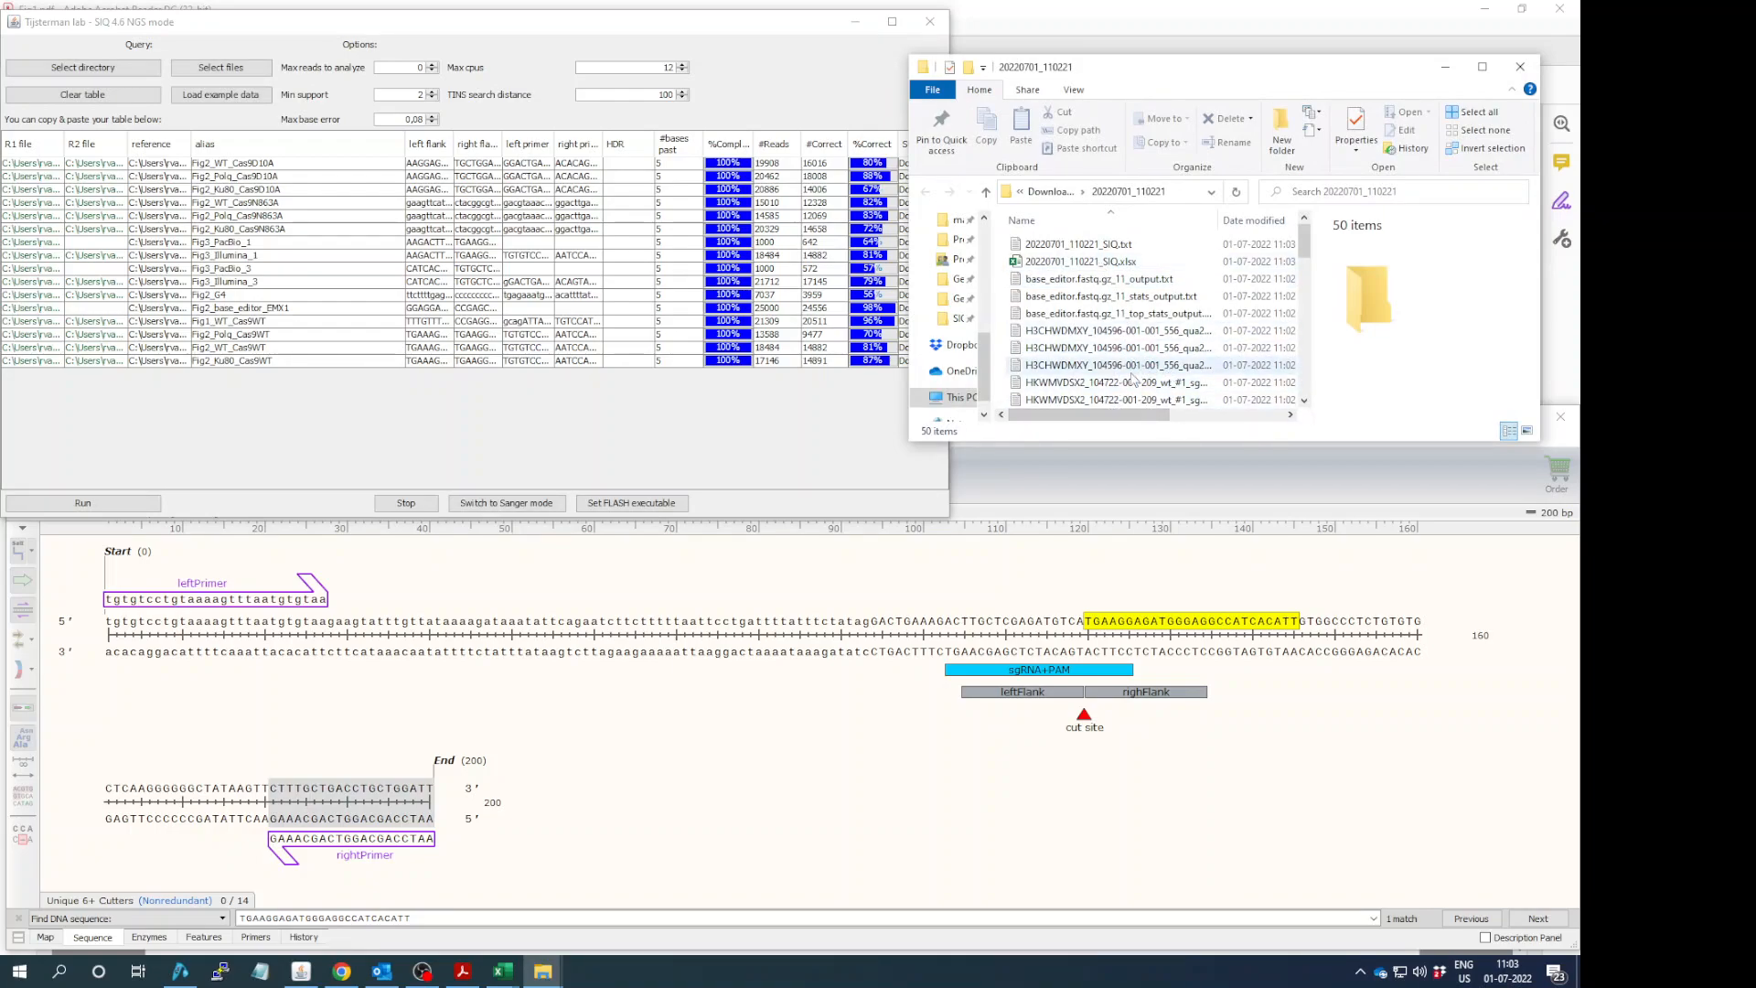
{"action": "scroll", "coordinate": [1179, 357], "scroll_direction": "down", "scroll_amount": 5}
{"action": "scroll", "coordinate": [1114, 346], "scroll_direction": "up", "scroll_amount": 5}
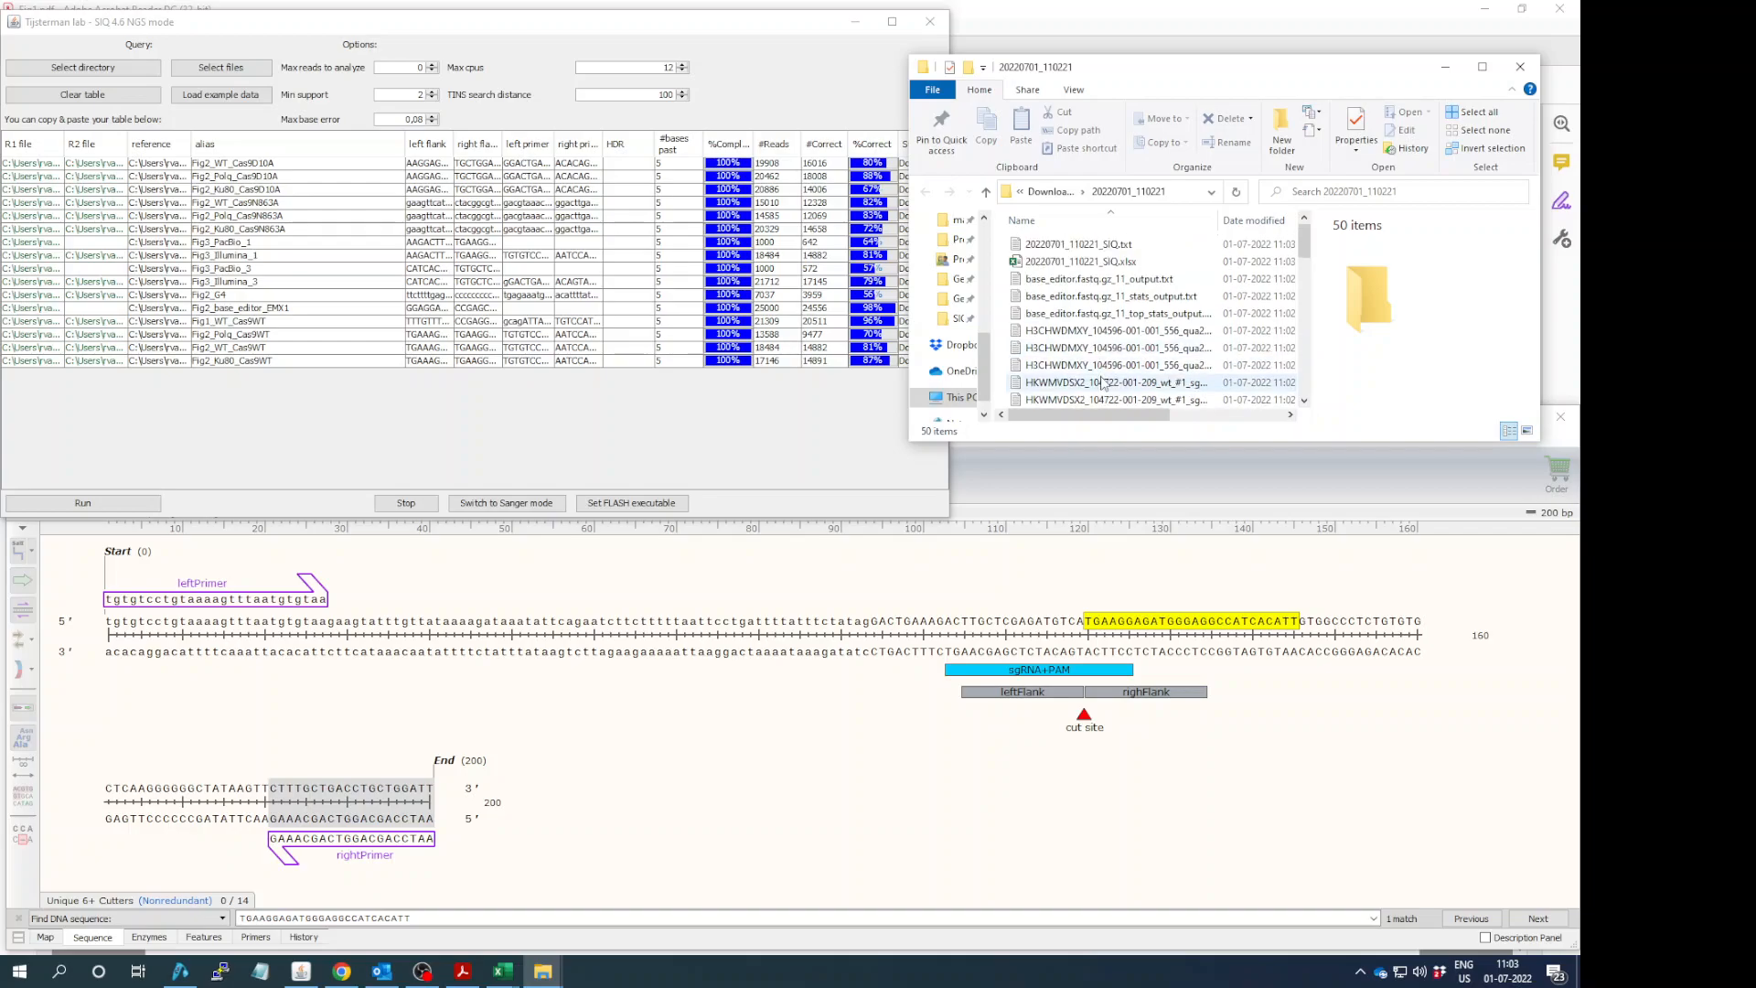
{"action": "mouse_move", "coordinate": [1088, 414]}
{"action": "left_mouse_down"}
{"action": "mouse_move", "coordinate": [1170, 410]}
{"action": "mouse_move", "coordinate": [1088, 414]}
{"action": "left_mouse_up"}
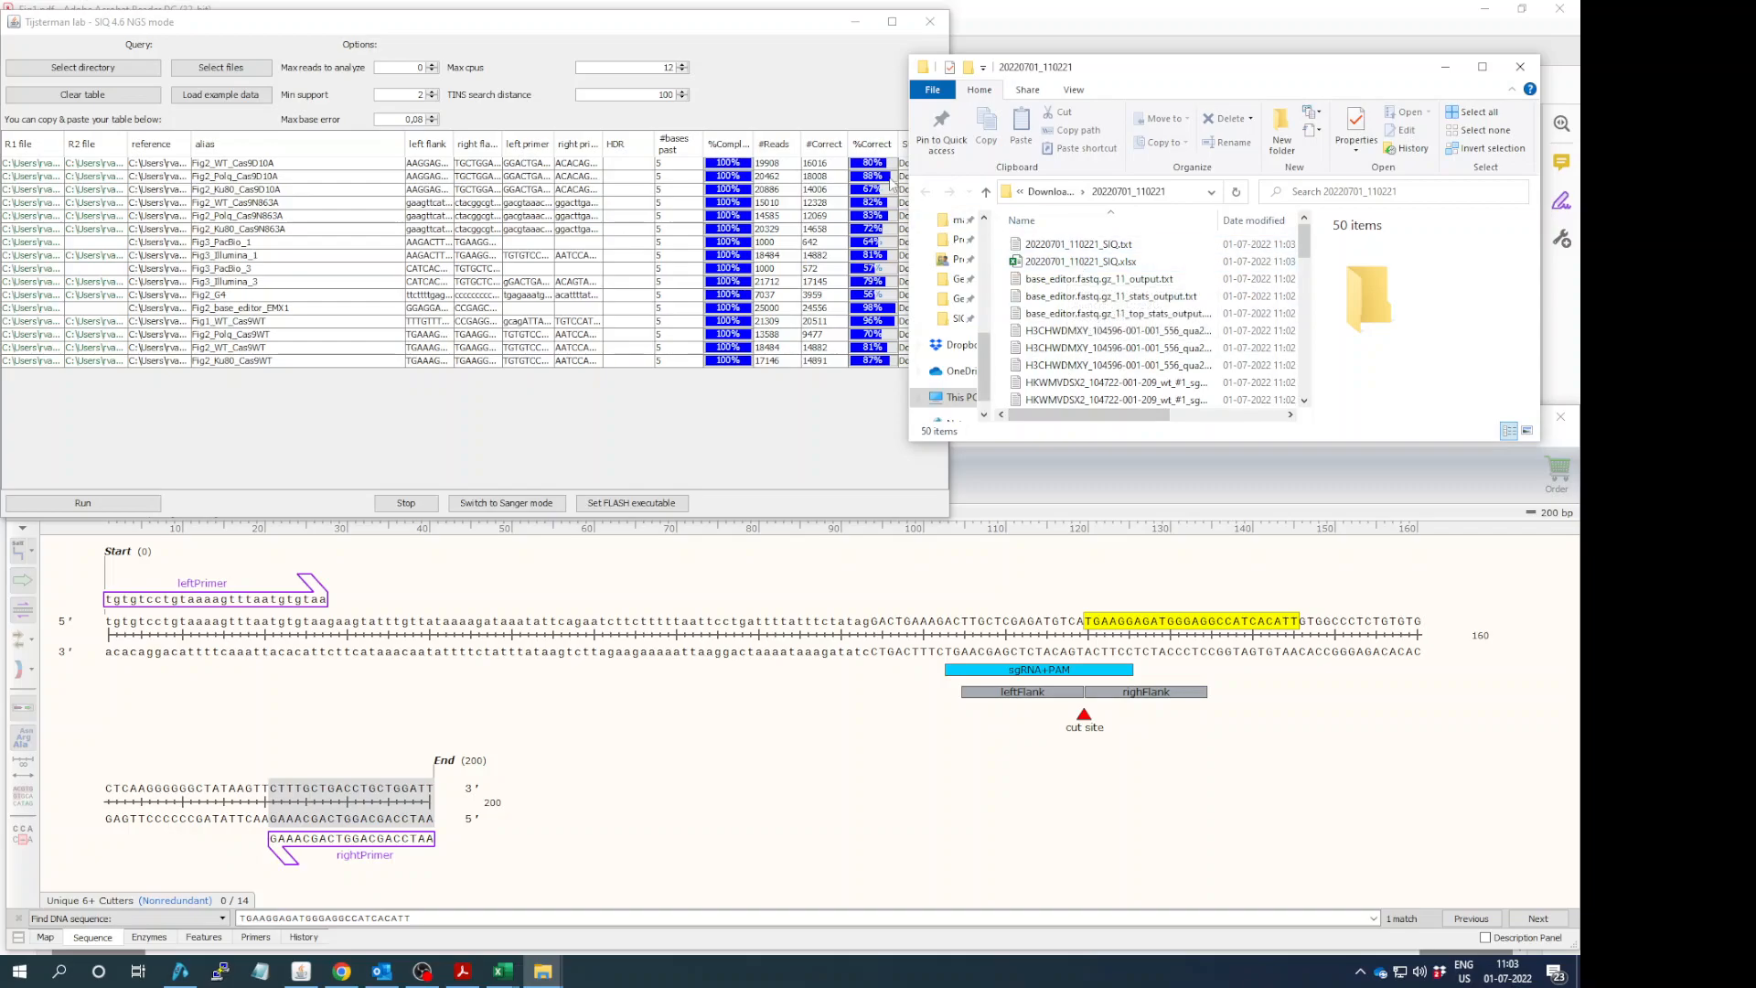
Step: Return to the 20220701_110221 output folder and select the Excel workbook 20220701_110221_SIQ.xlsx
{"action": "left_click", "coordinate": [784, 74]}
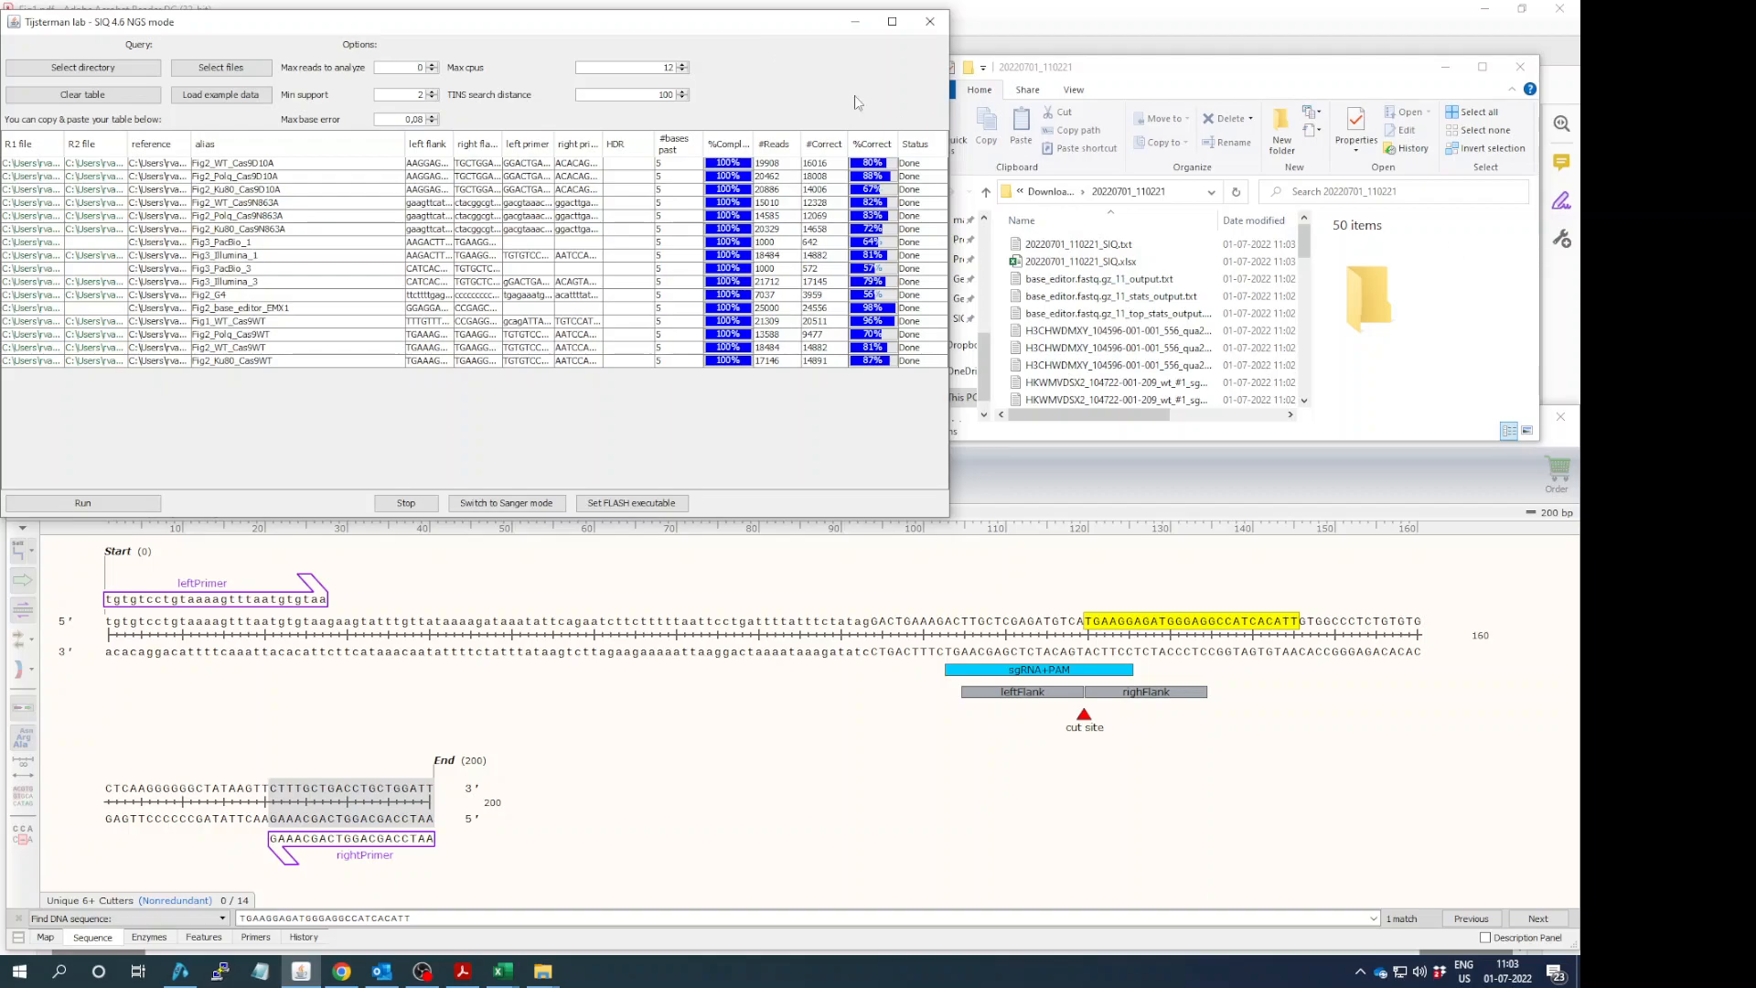
{"action": "left_click", "coordinate": [1123, 67]}
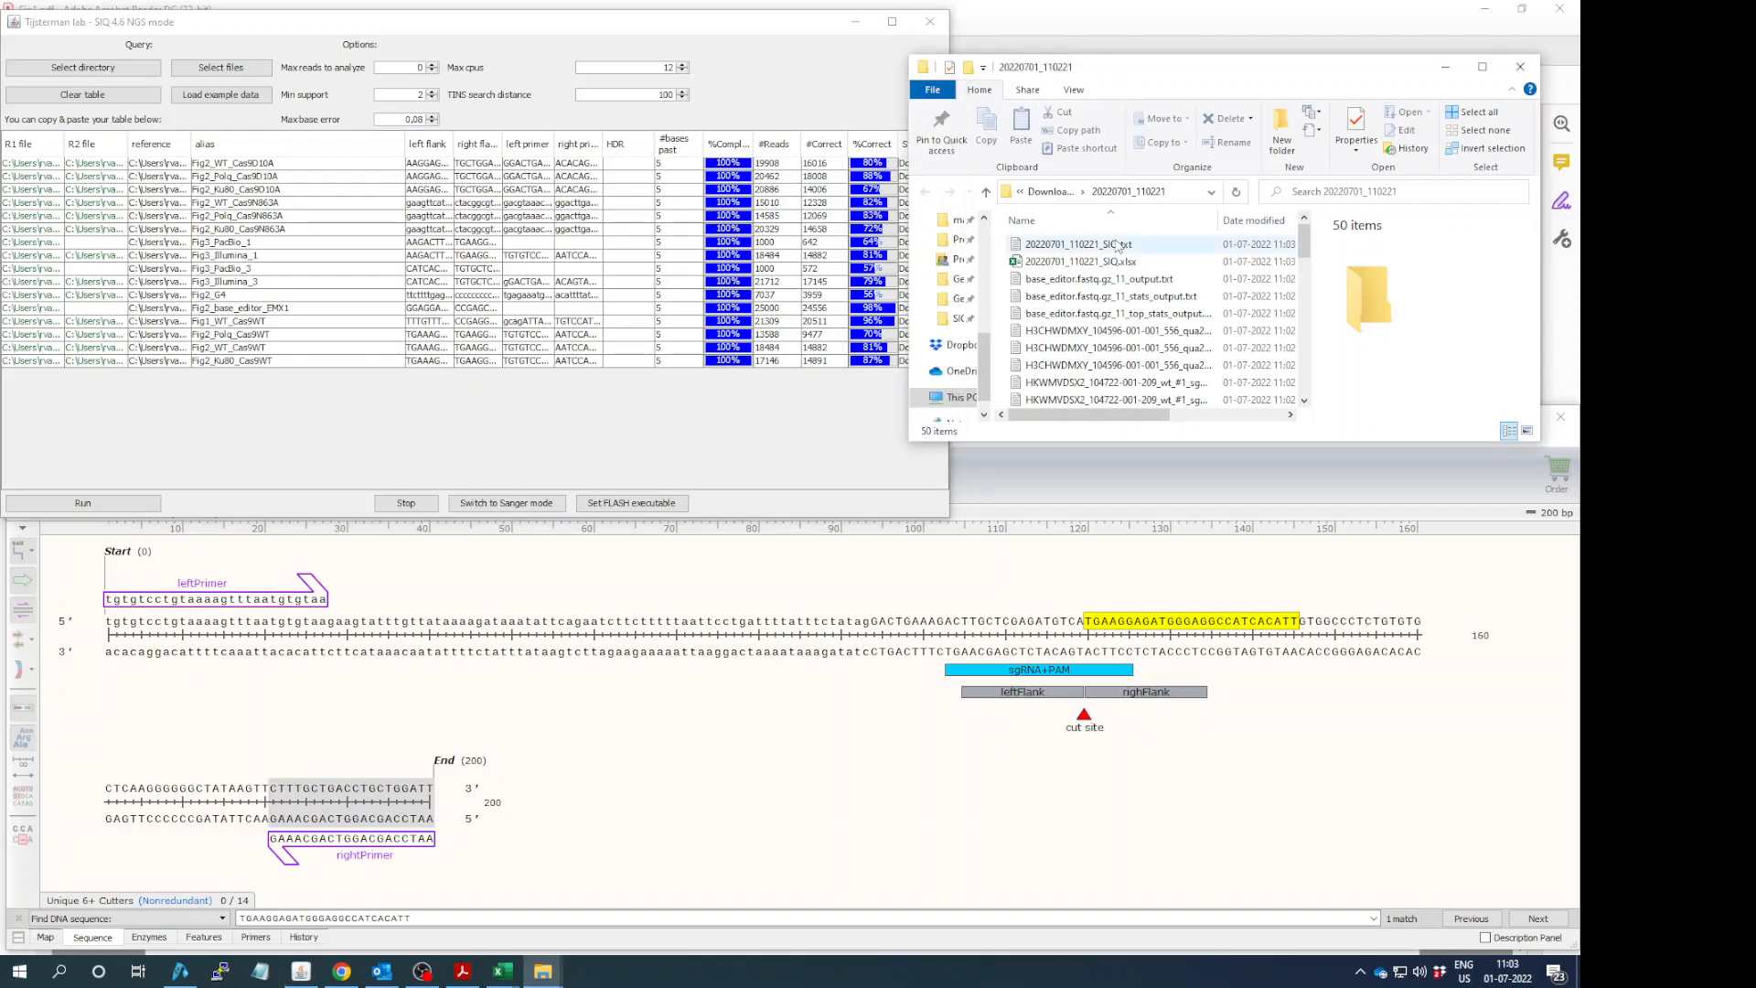
{"action": "left_click", "coordinate": [1062, 266]}
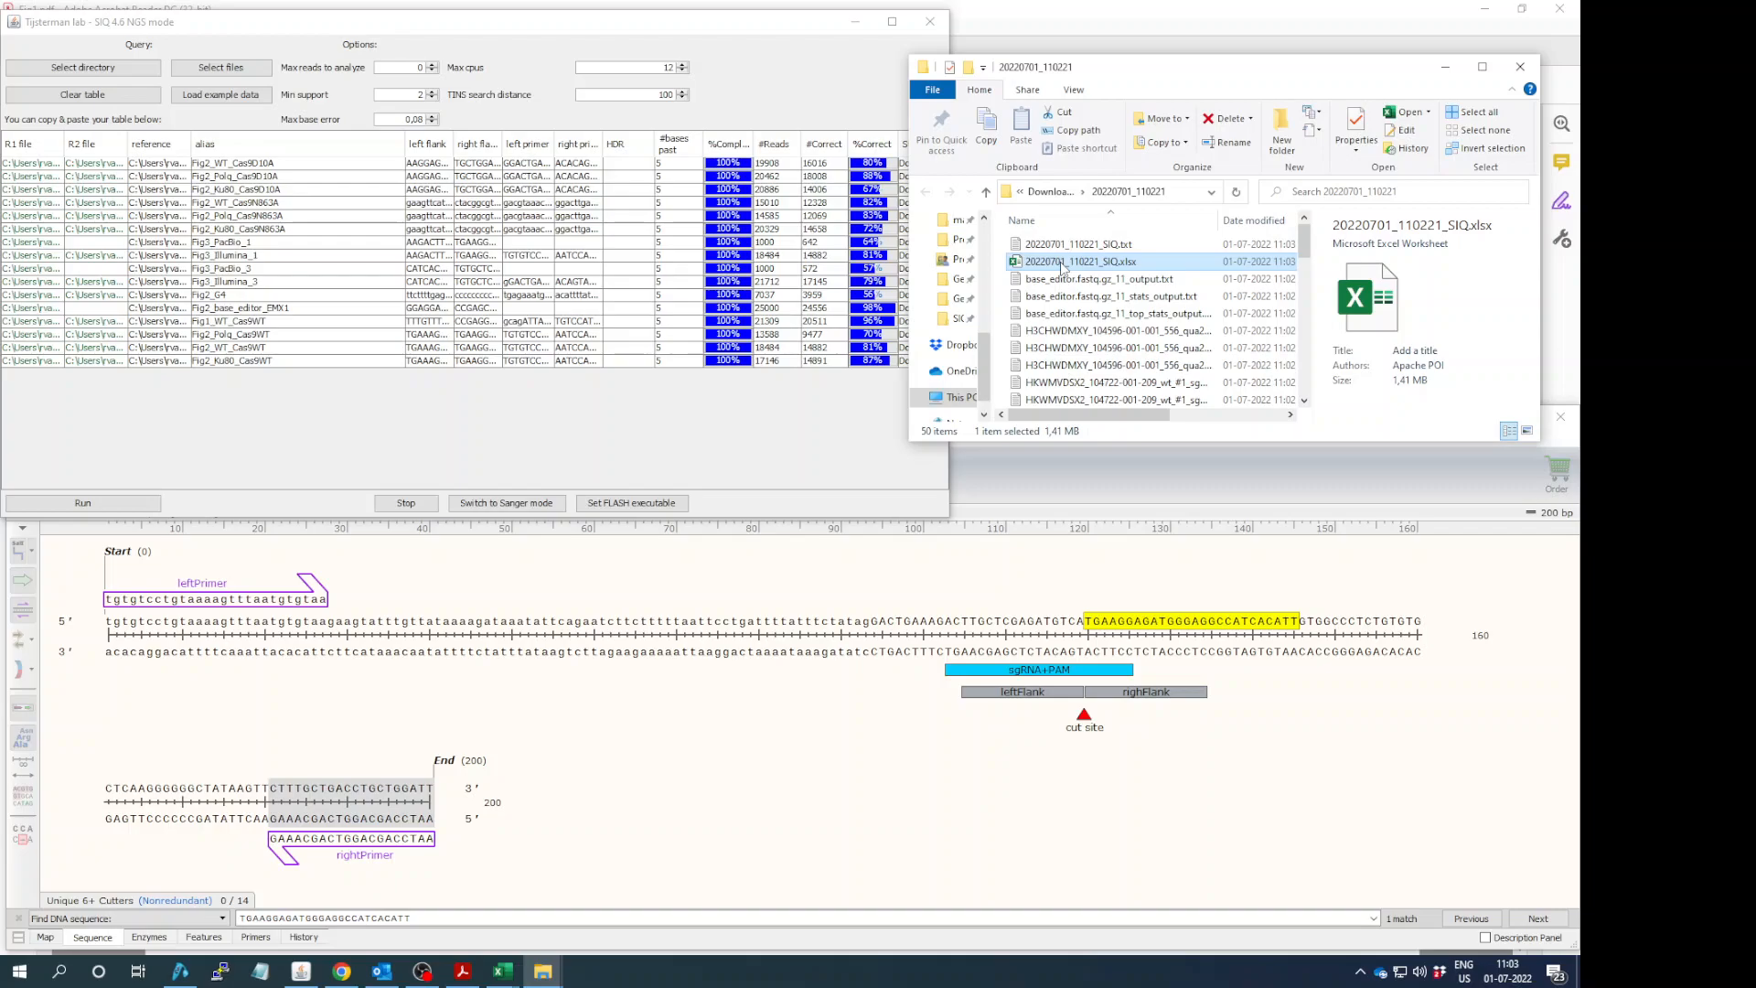